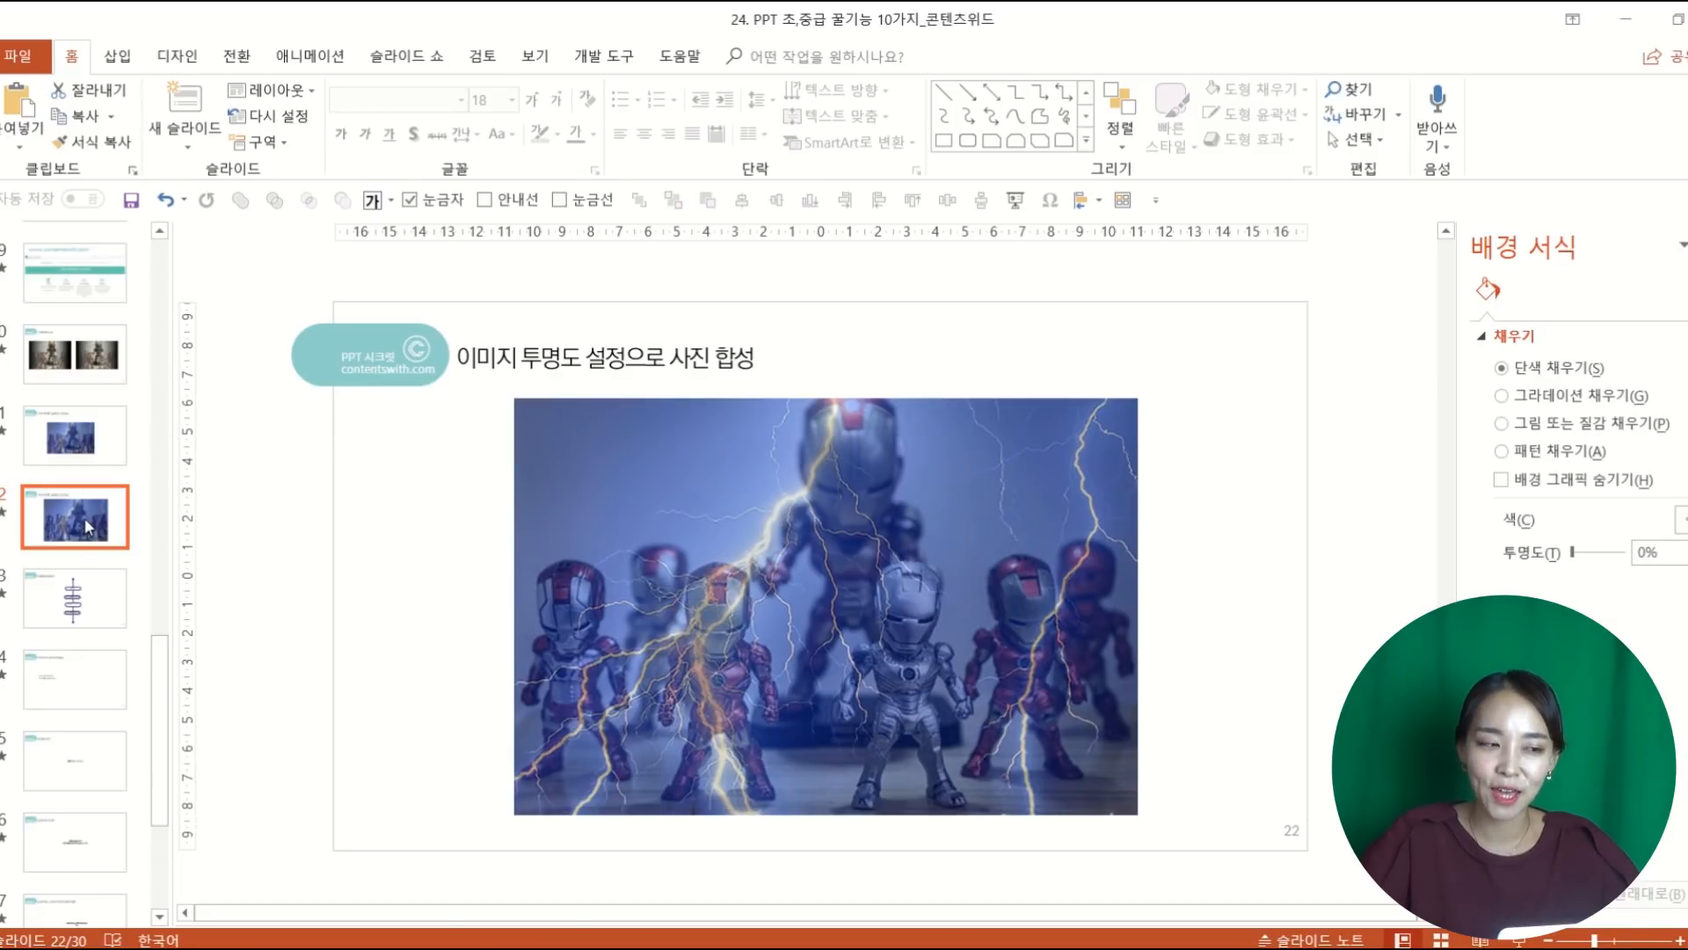
Step: Open slide 23, "도형모양 변경하기", and select the "Shift" shape
scroll(88, 525, "down", 1)
left_click(74, 563)
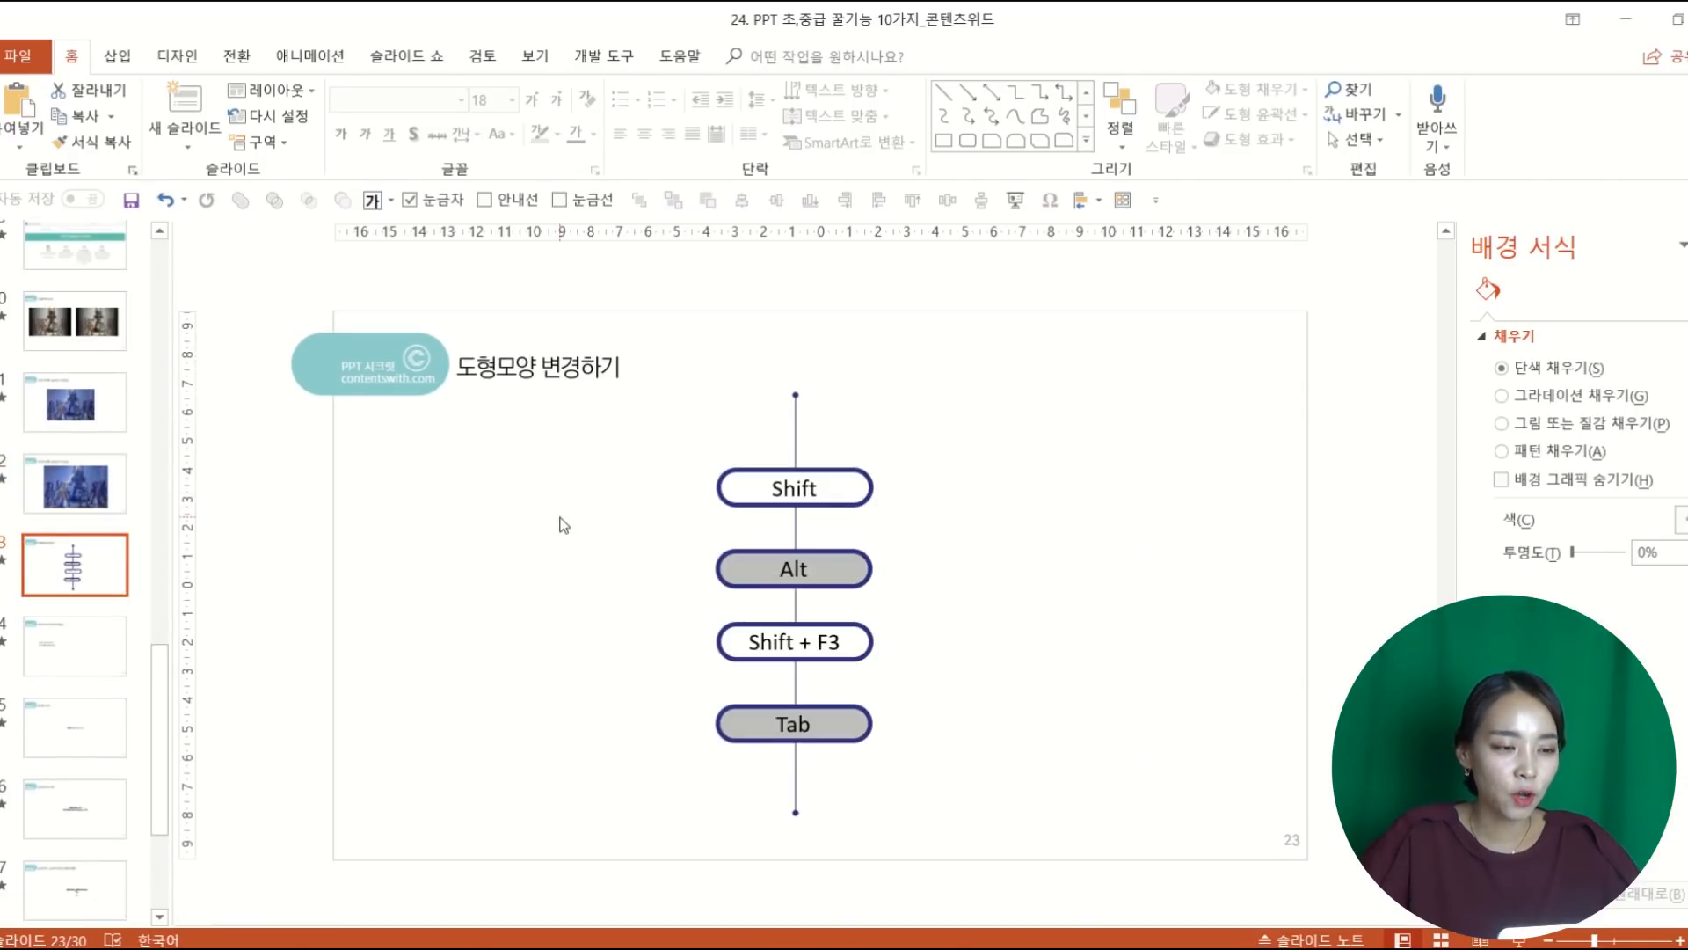
left_click(559, 505)
left_click(855, 478)
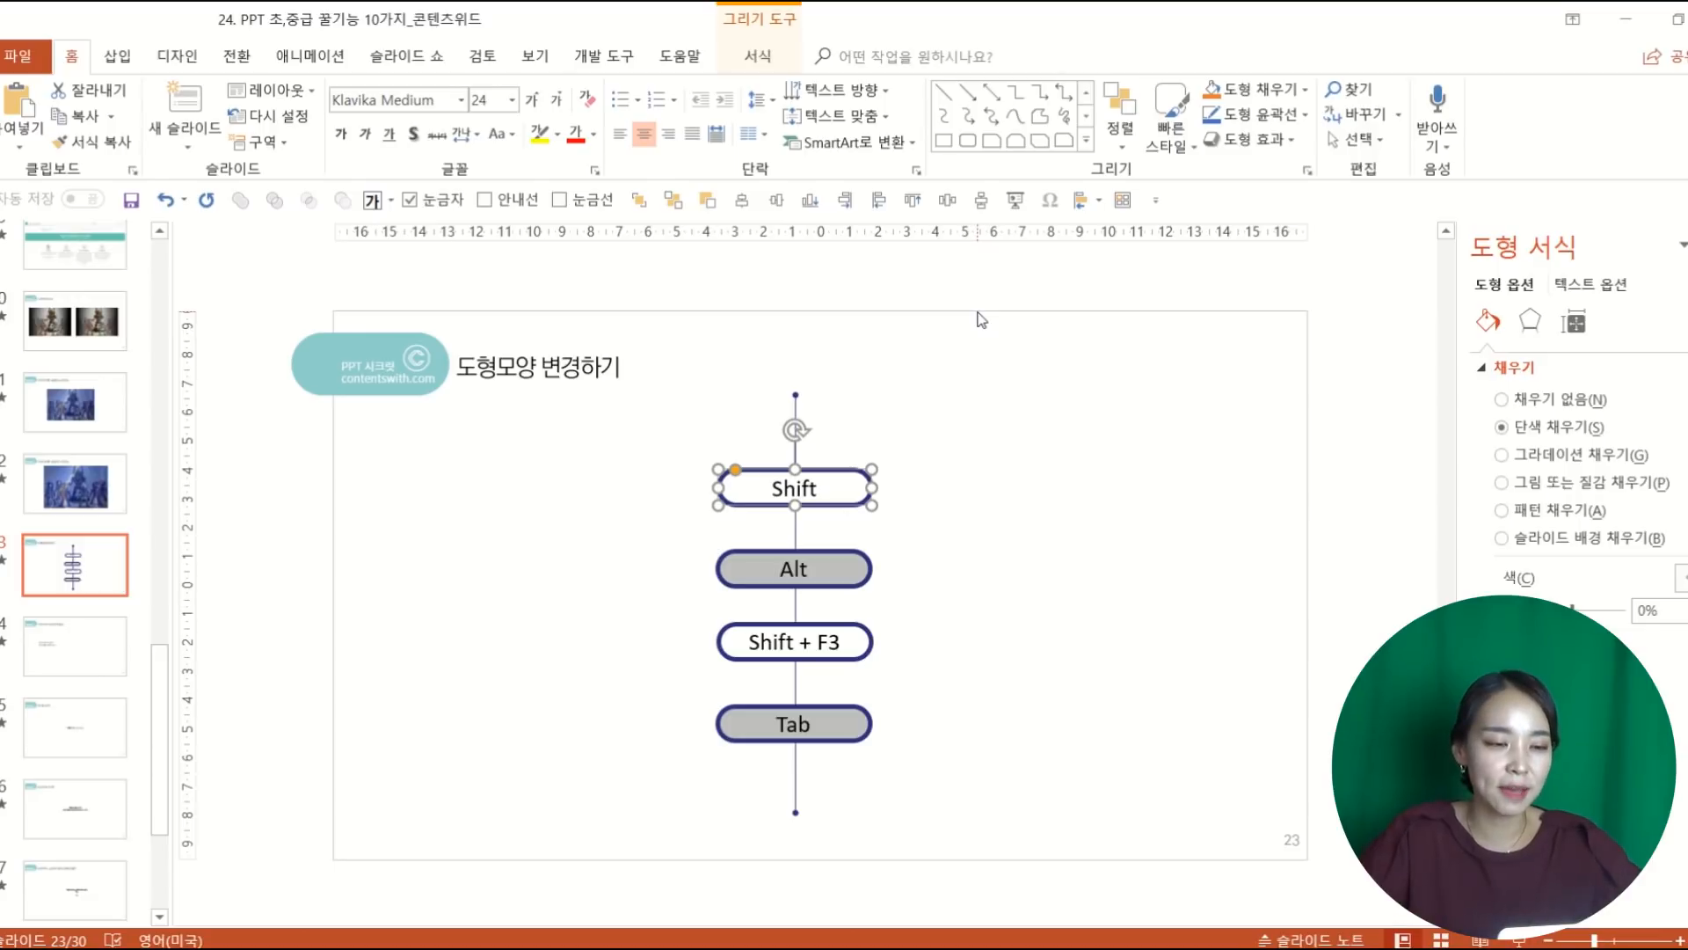
left_click(969, 427)
left_click(855, 472)
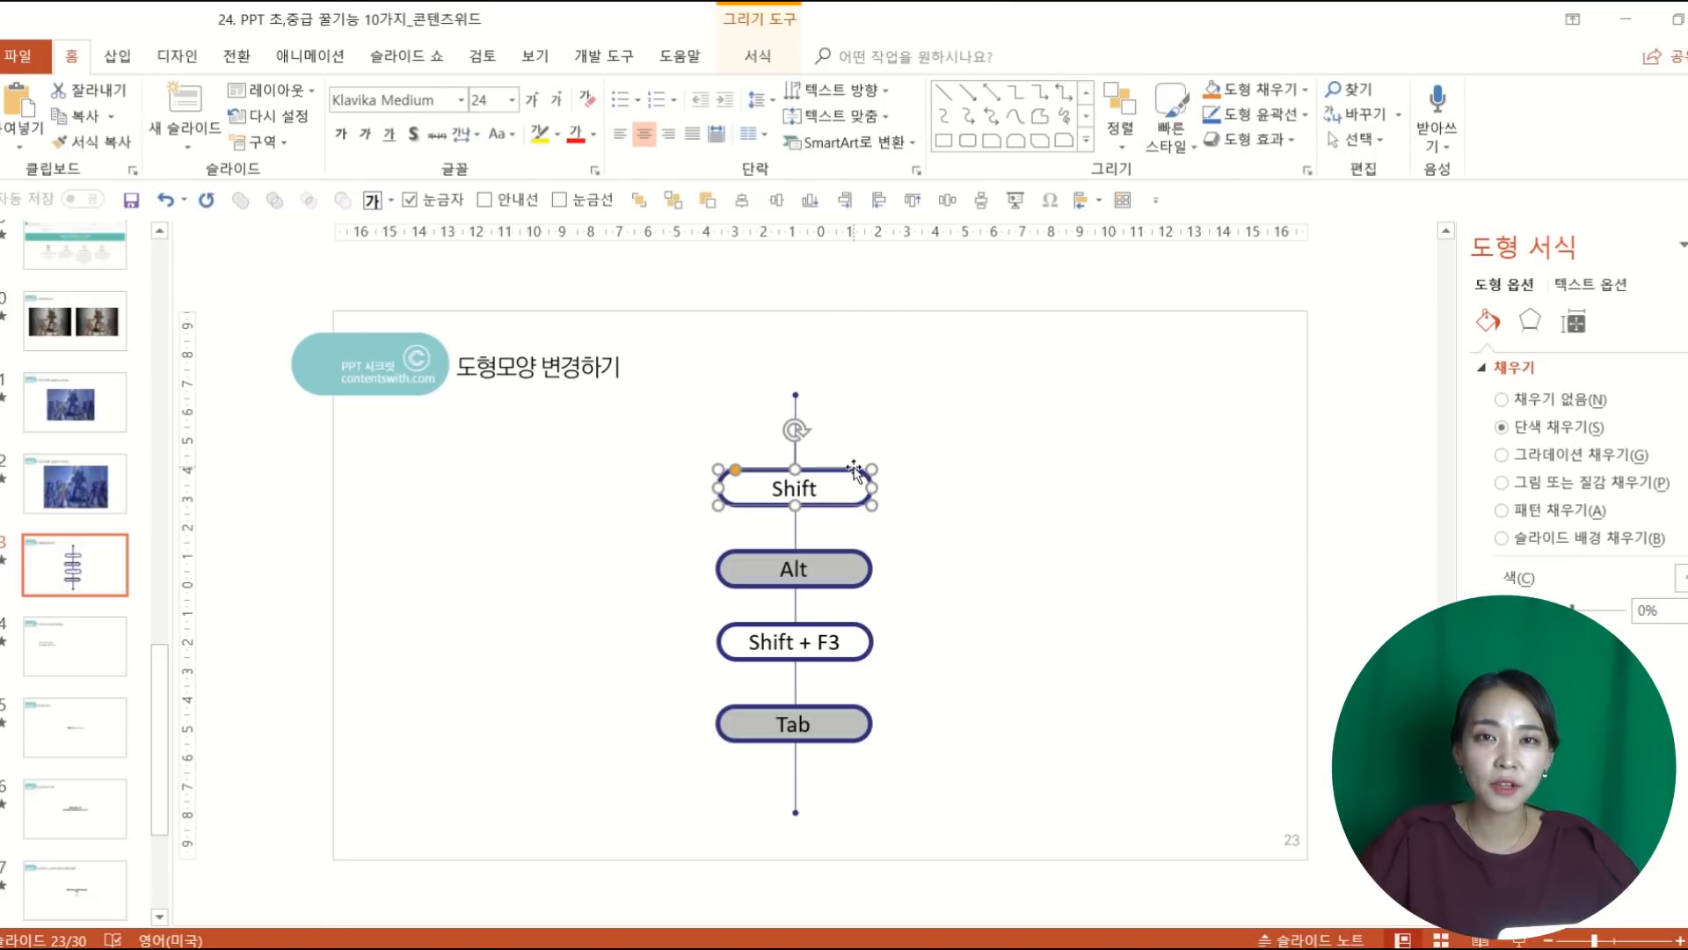
left_click(913, 476)
left_click(851, 469)
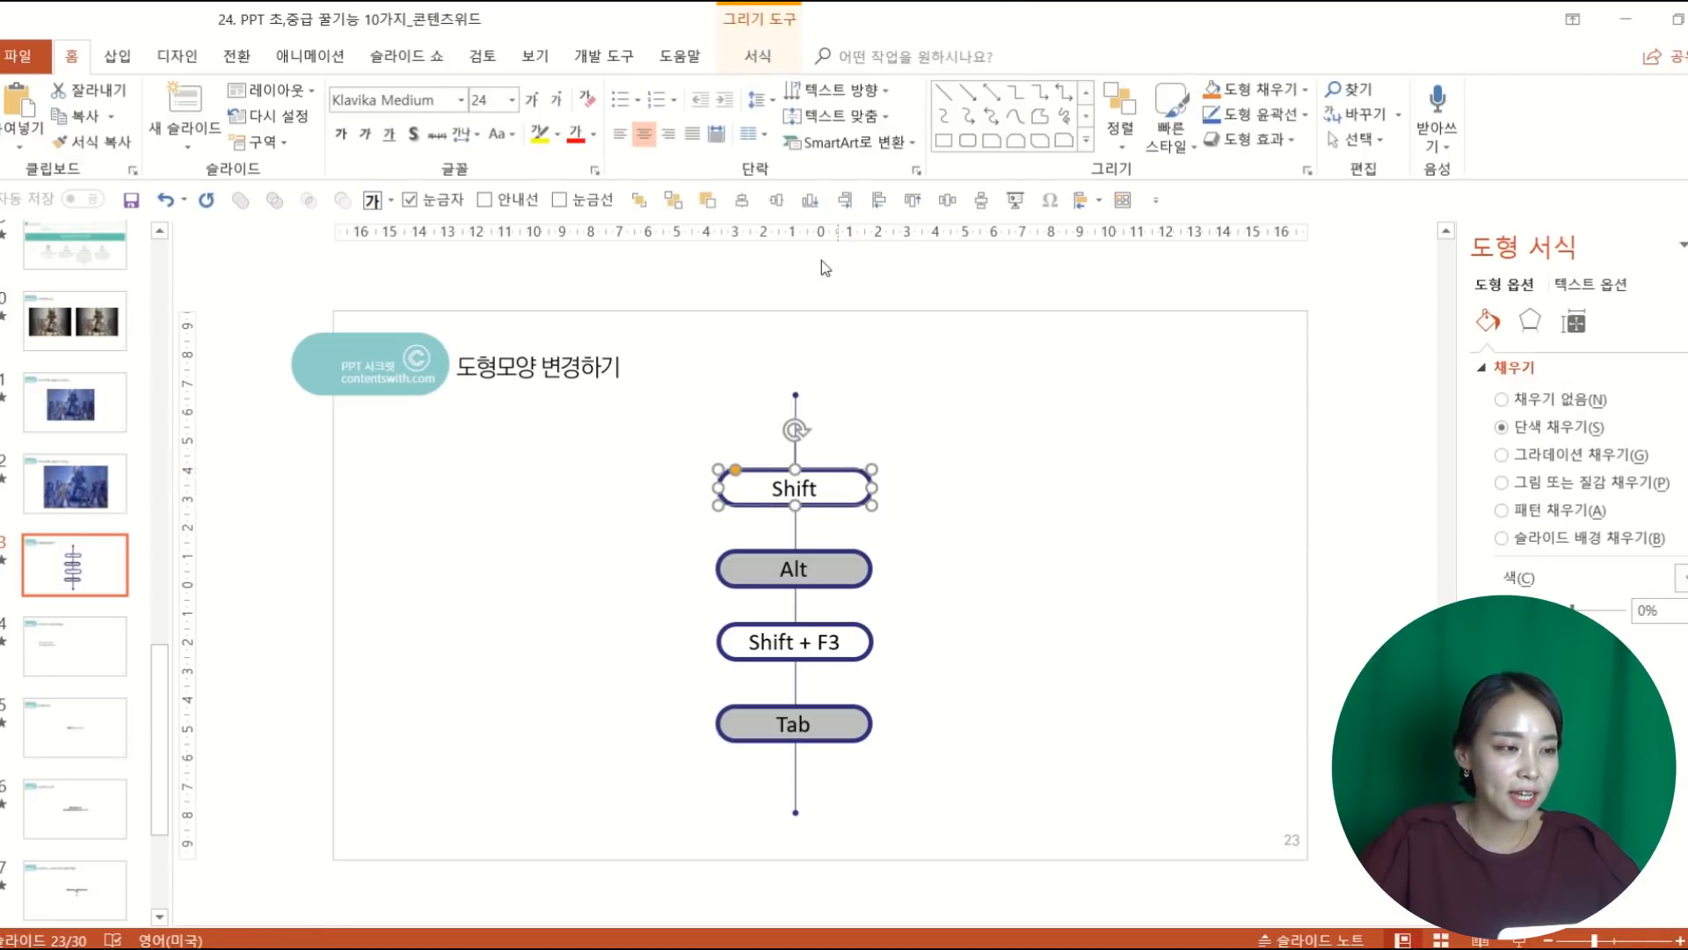
Step: Change the "Shift" shape to a plain rectangle while keeping its text and formatting
left_click(762, 54)
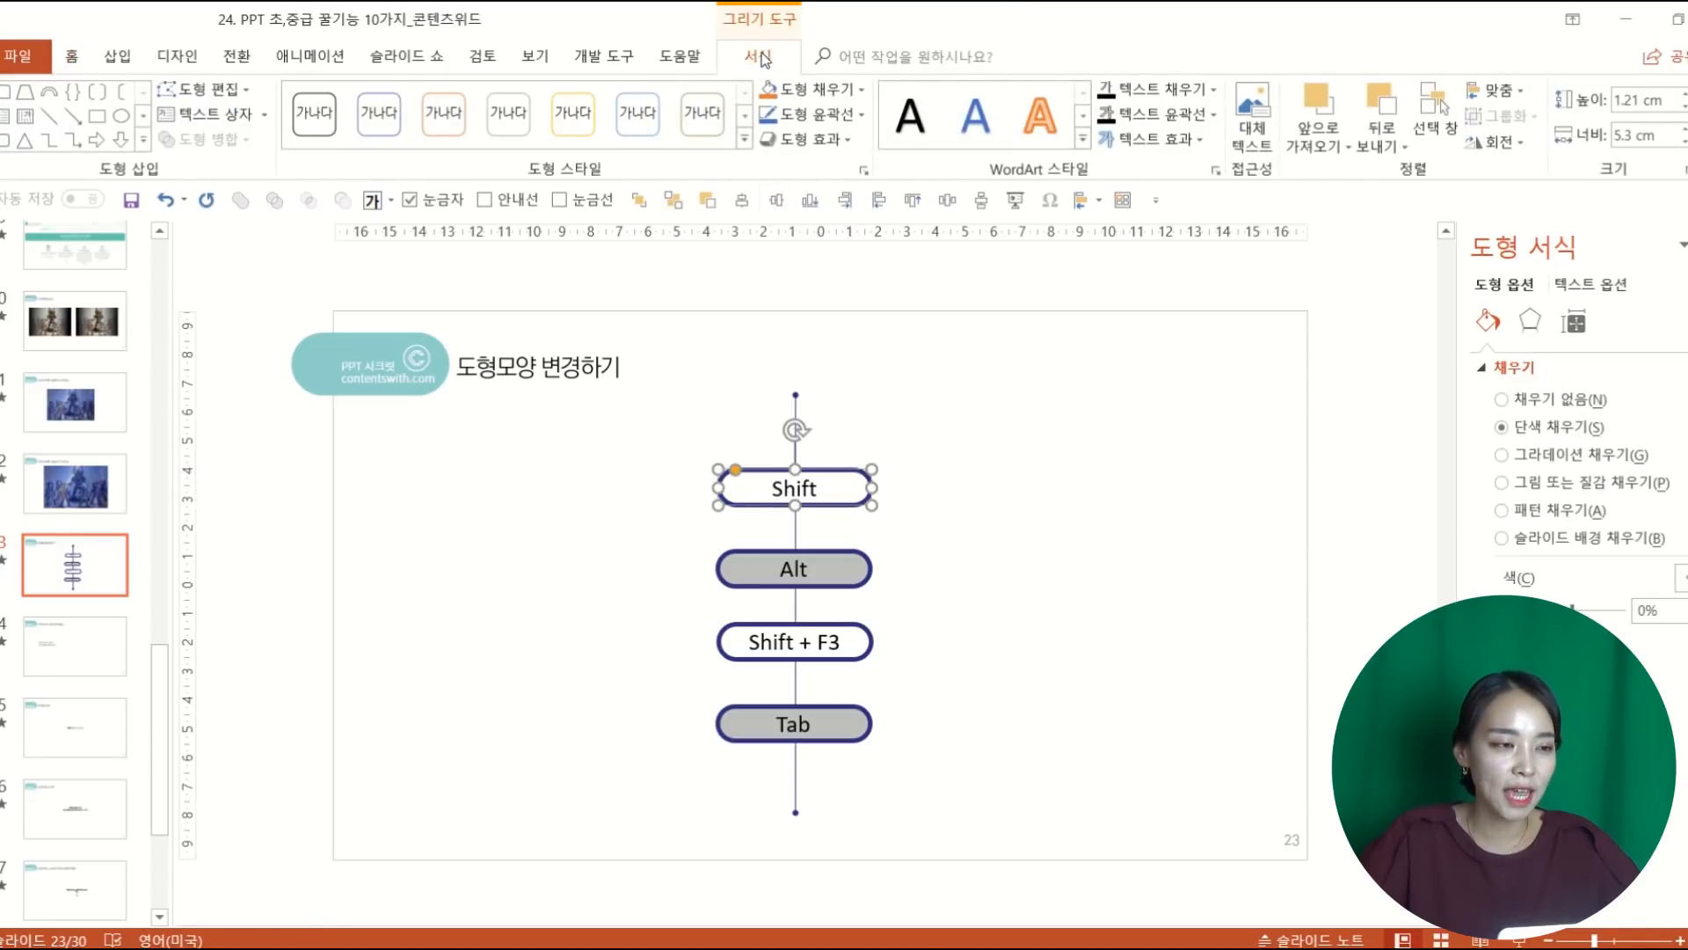
left_click(233, 90)
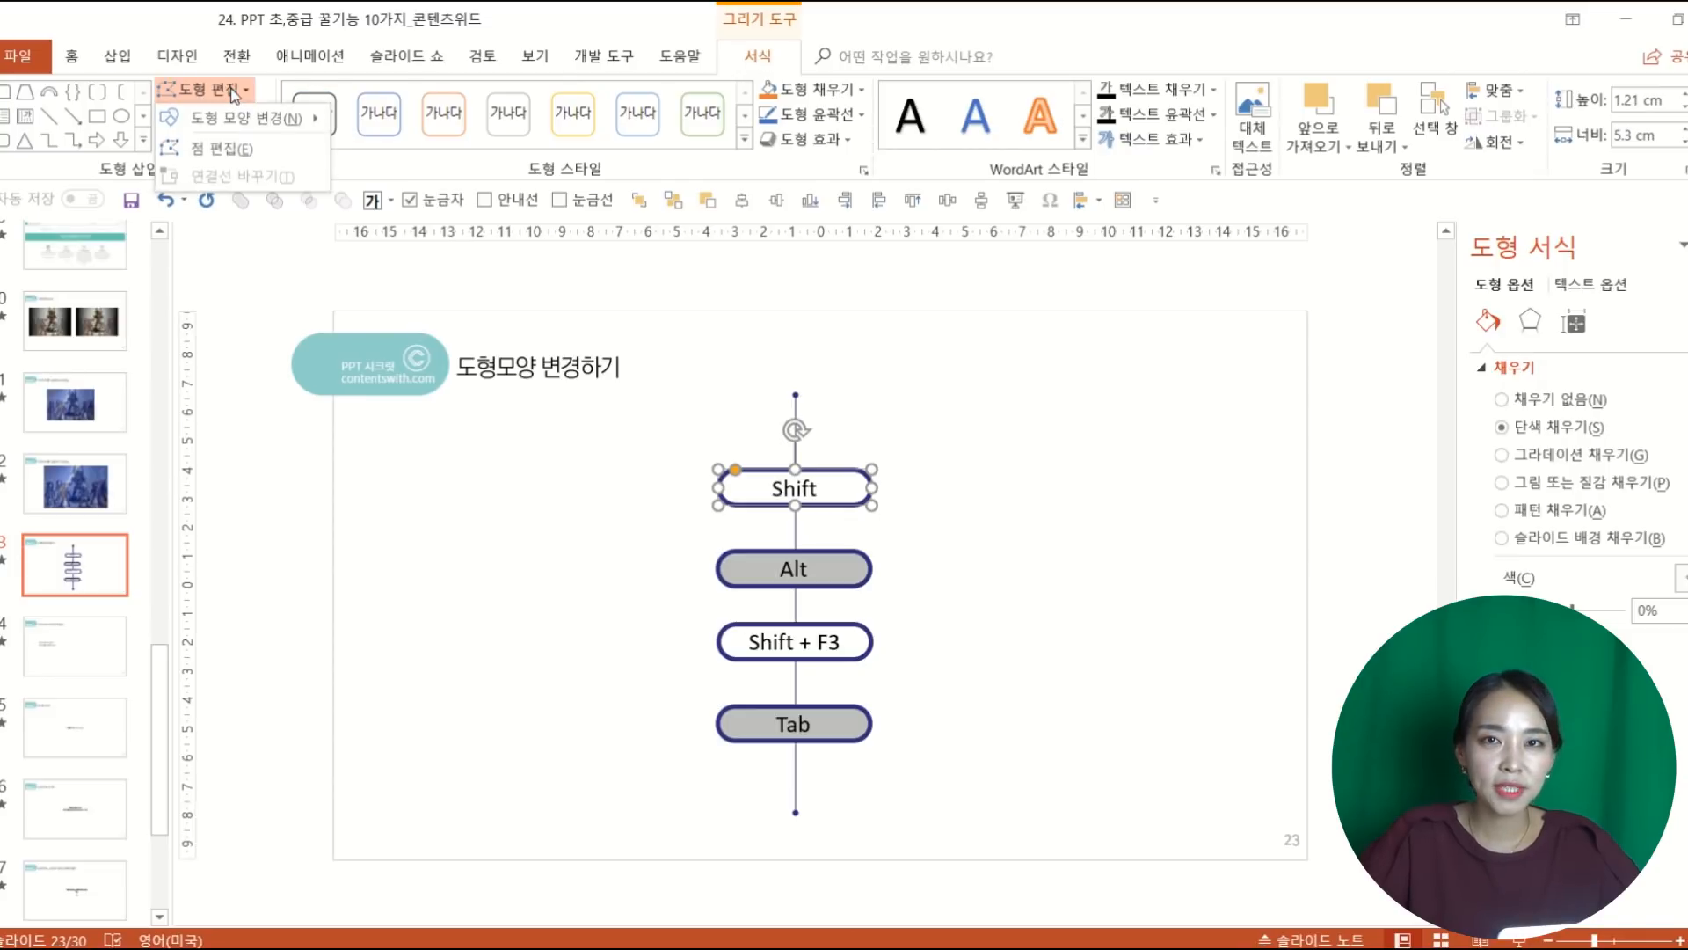
mouse_move(237, 118)
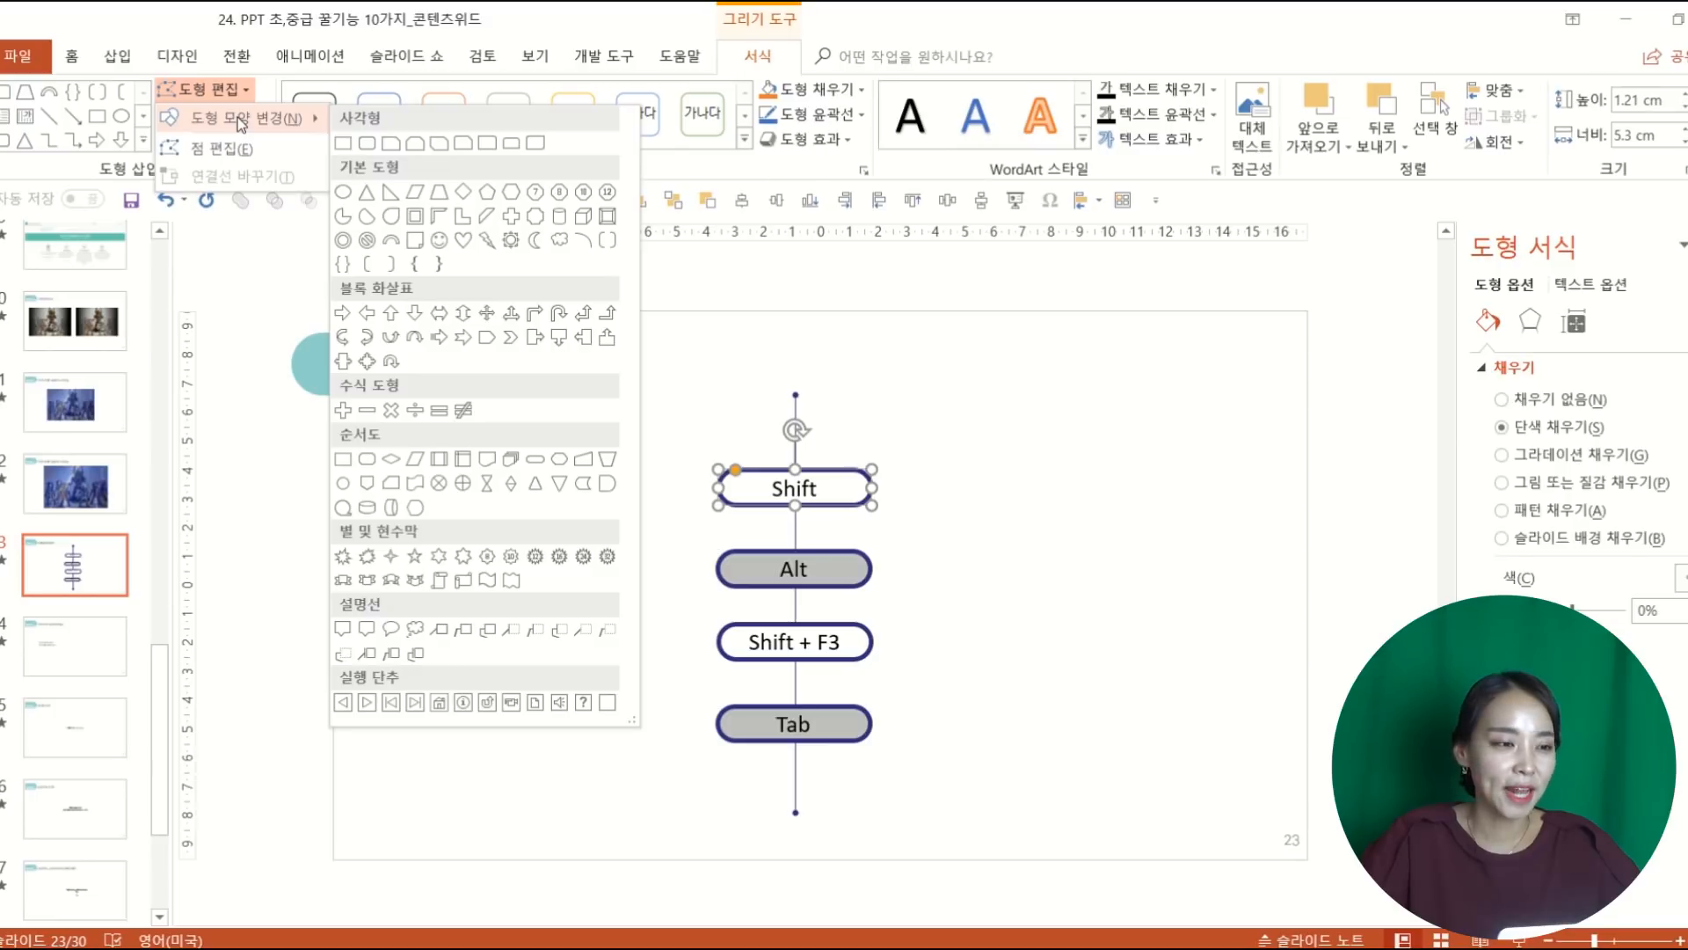
left_click(341, 143)
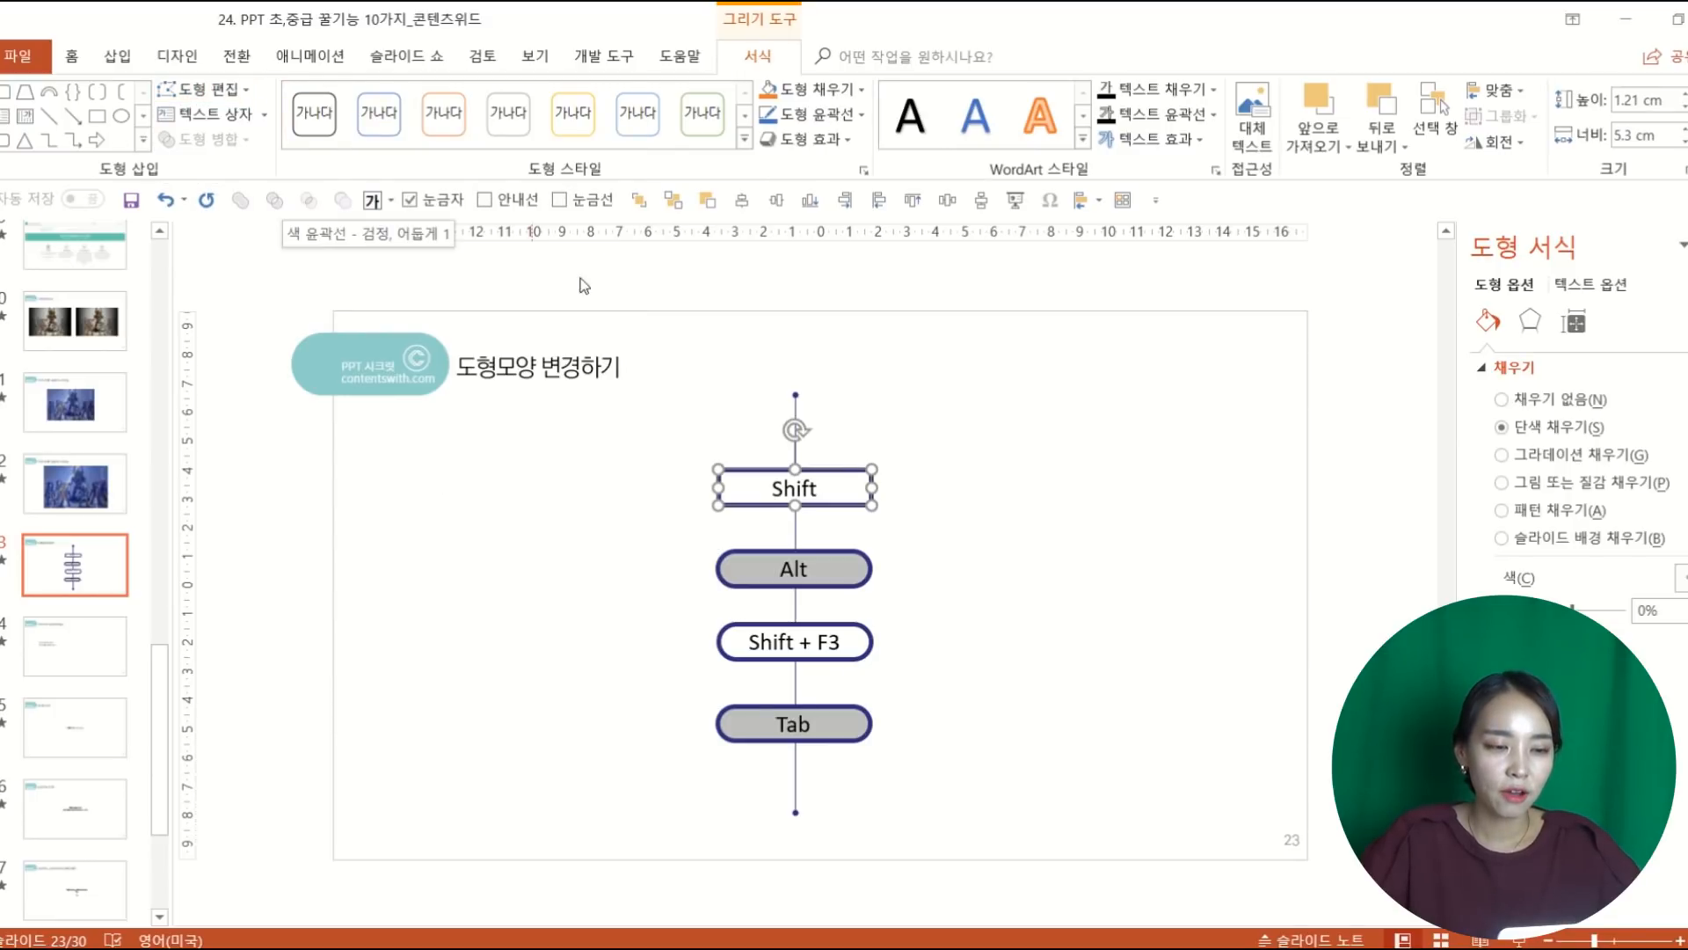
left_click(1143, 629)
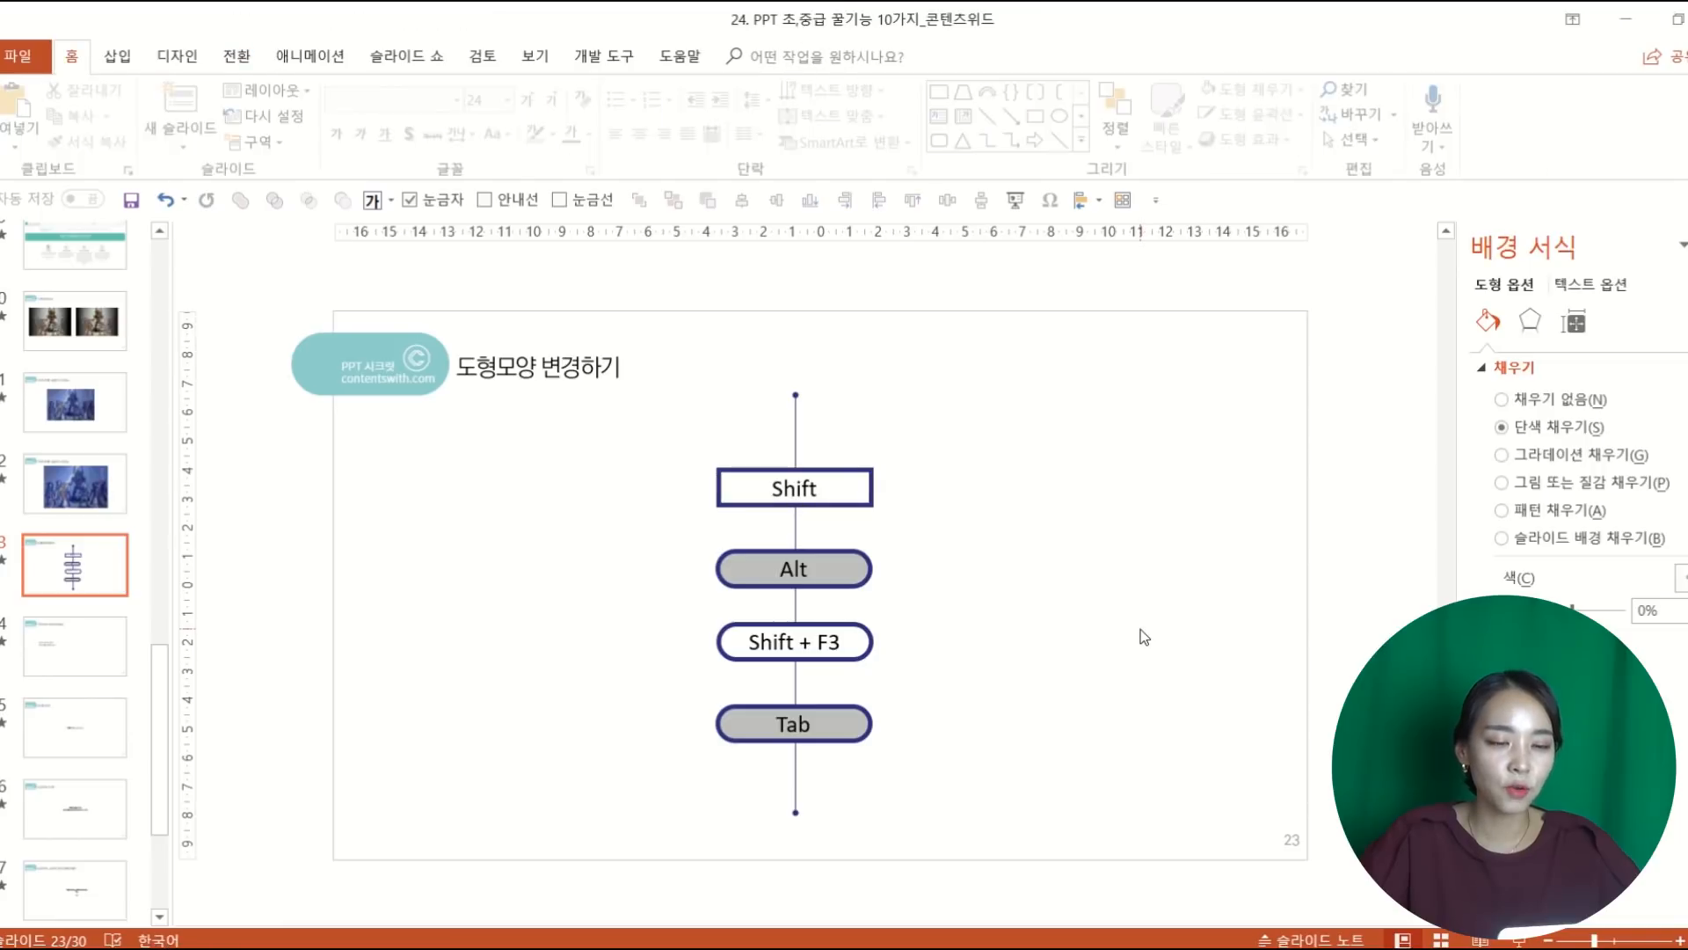
Step: Change the "Shift" shape to a rectangle with a single snipped corner
left_click(866, 493)
left_click(772, 44)
left_click(202, 89)
mouse_move(221, 119)
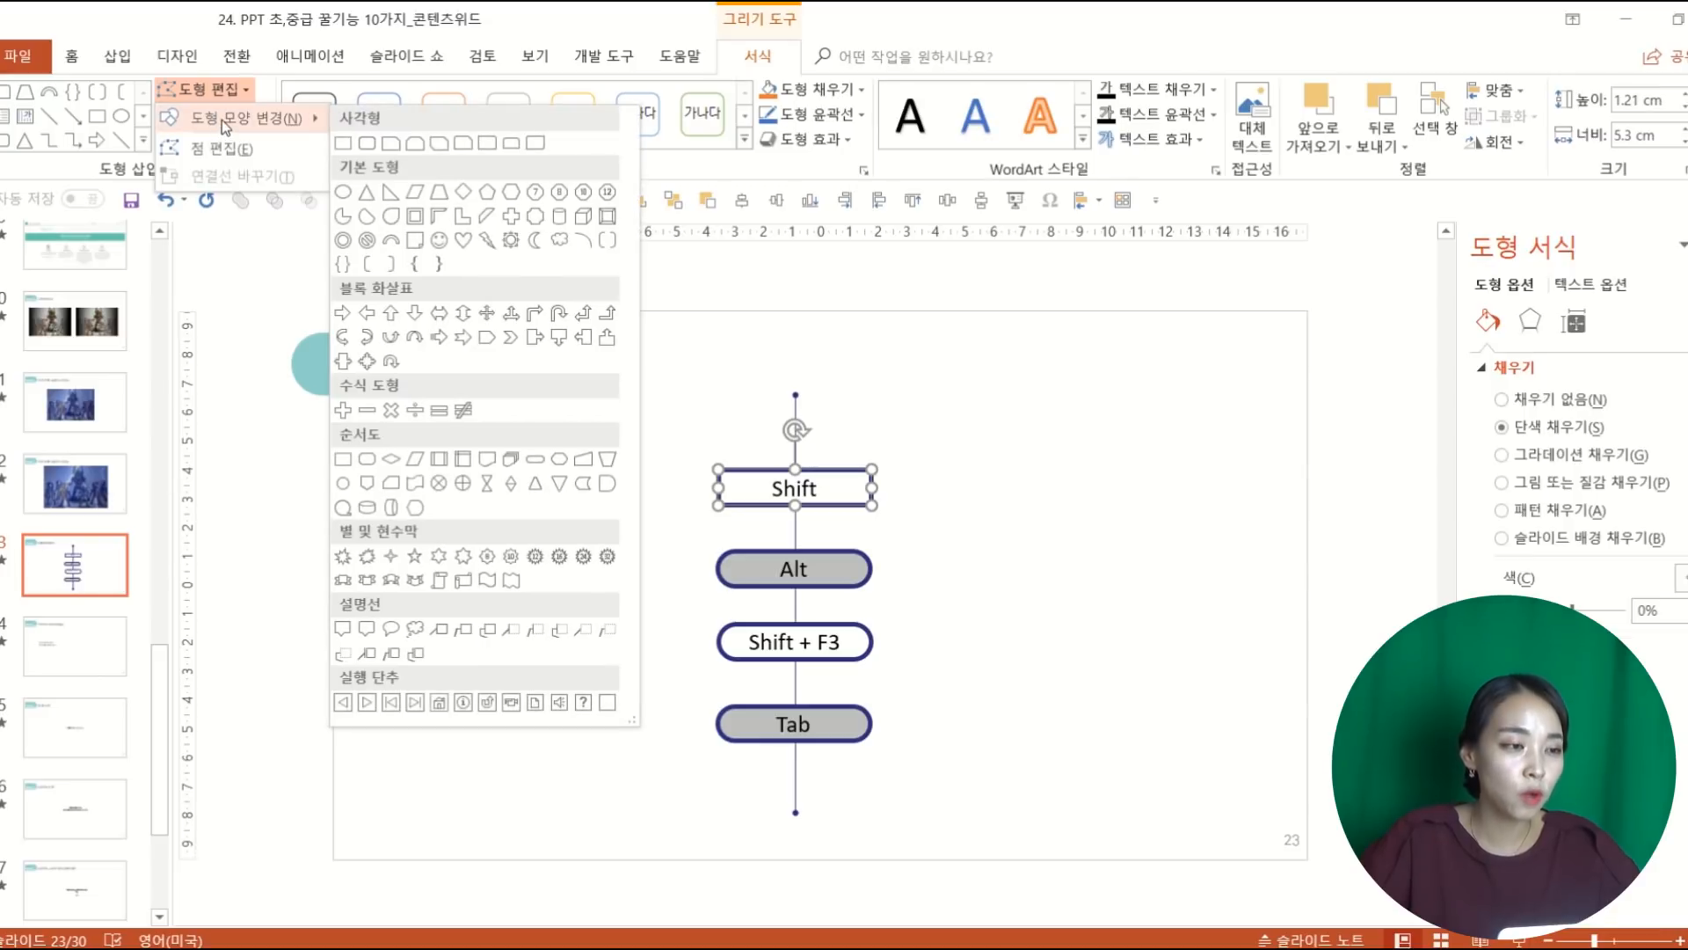
left_click(391, 144)
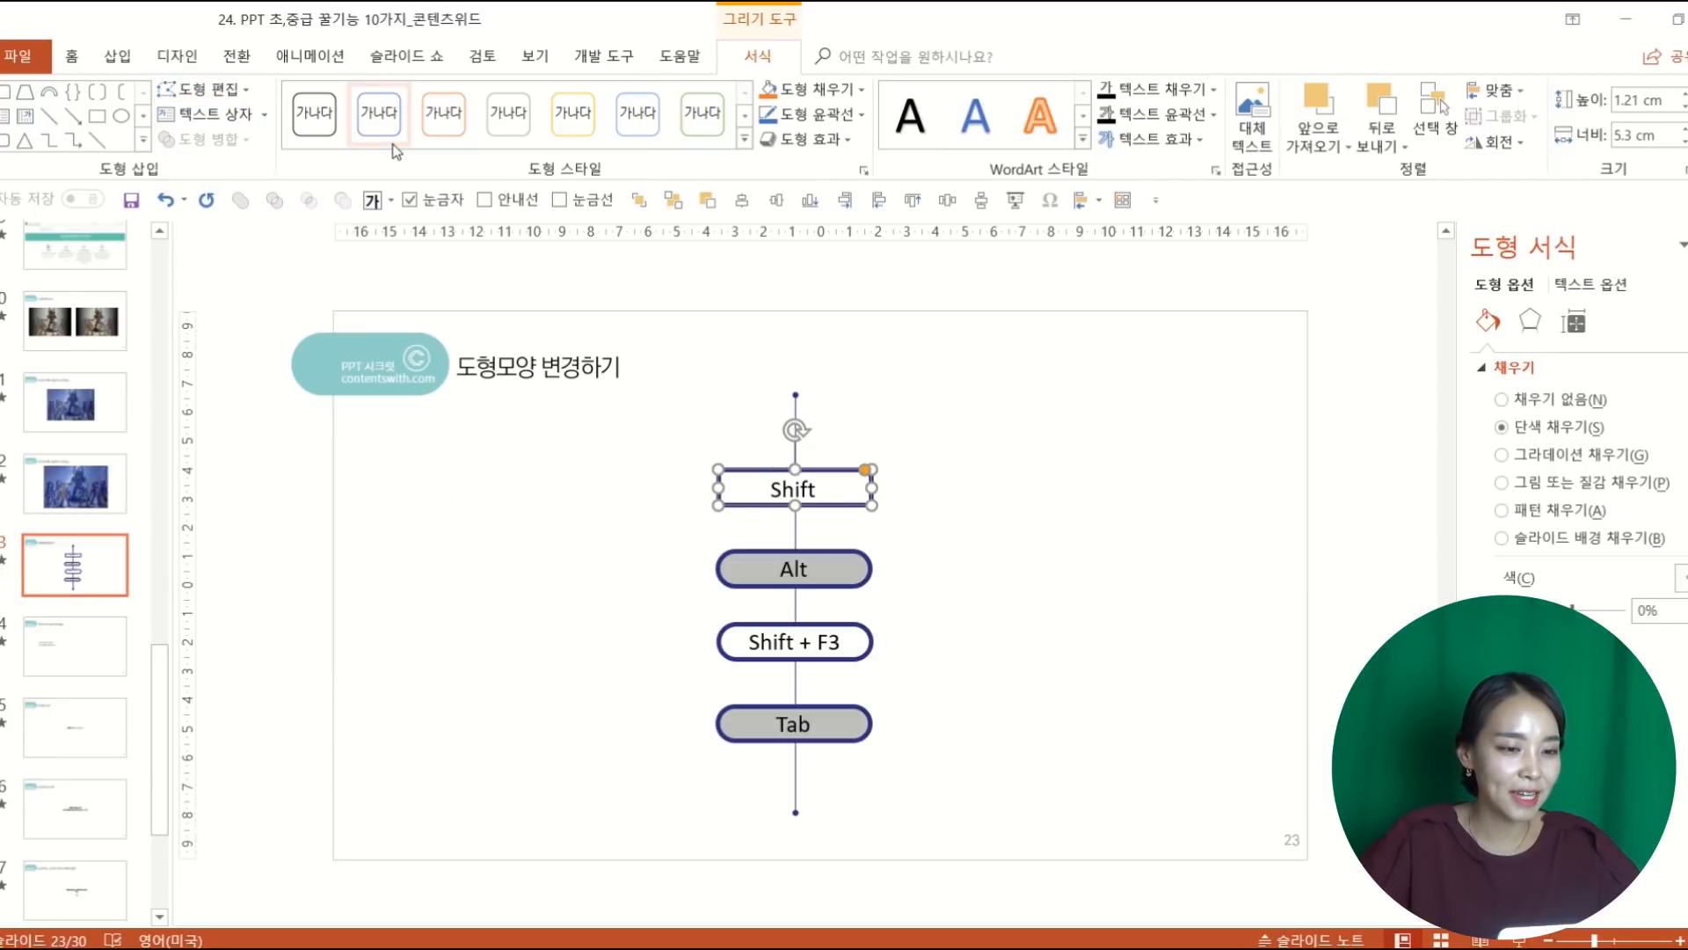
left_click(1037, 493)
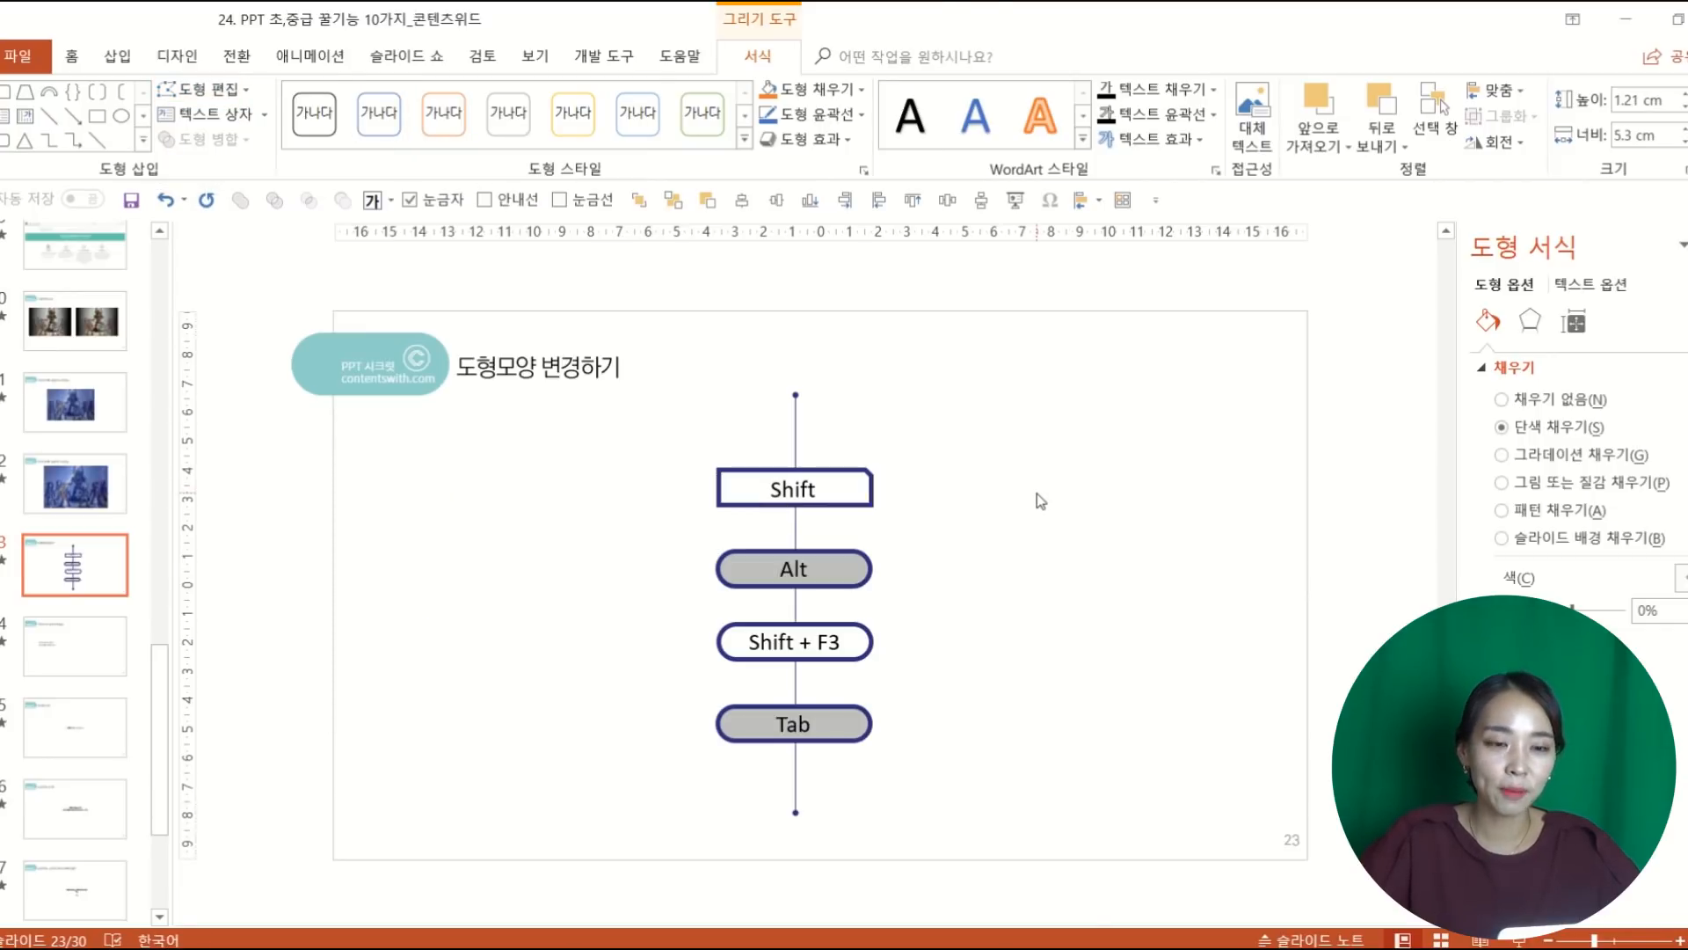
Step: Repeat the snipped-corner shape change on the "Alt", "Shift + F3" and "Tab" shapes
left_click(857, 552)
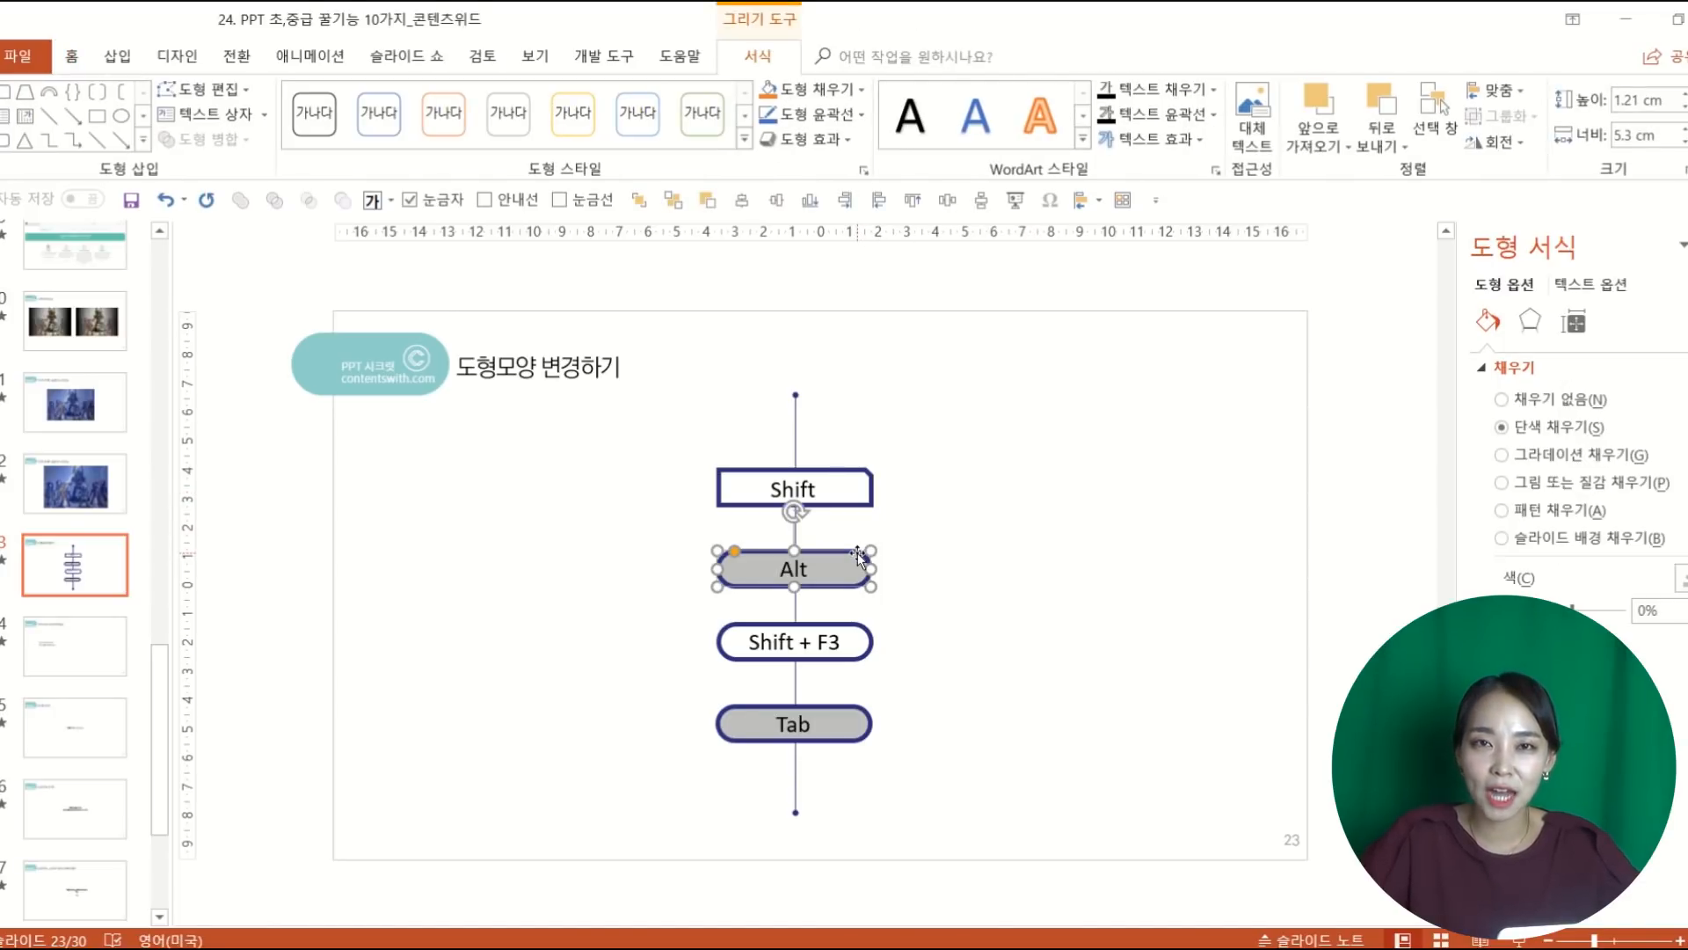
key("F4")
left_click(856, 649)
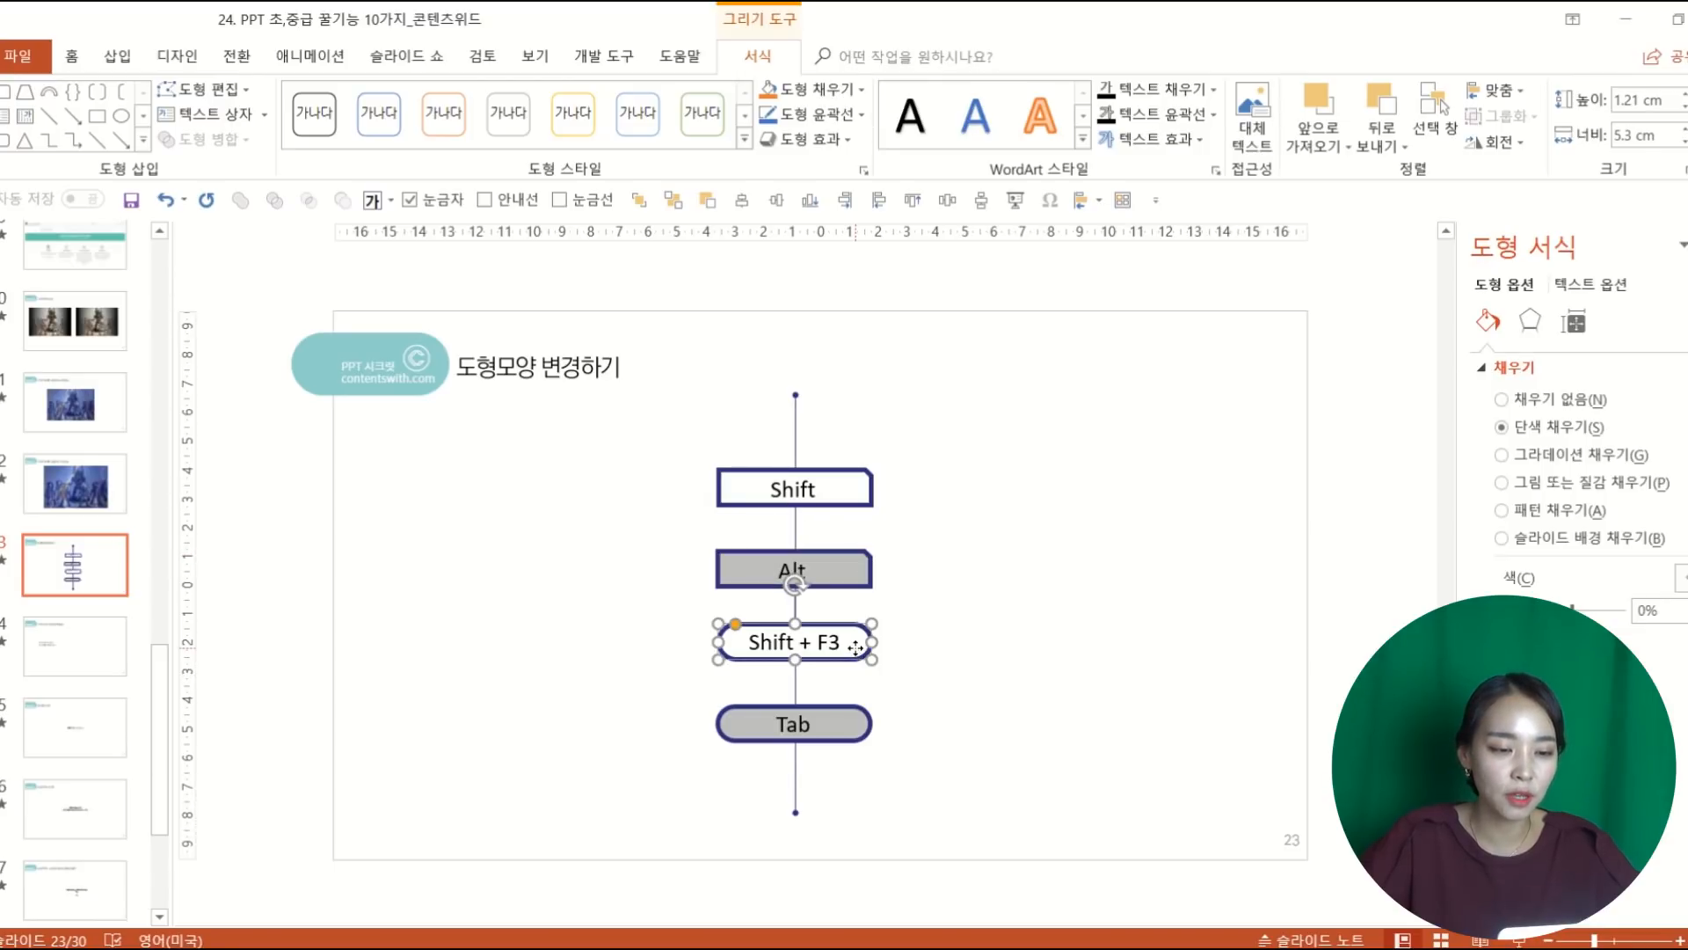
left_click(855, 708)
key("F4")
left_click(994, 664)
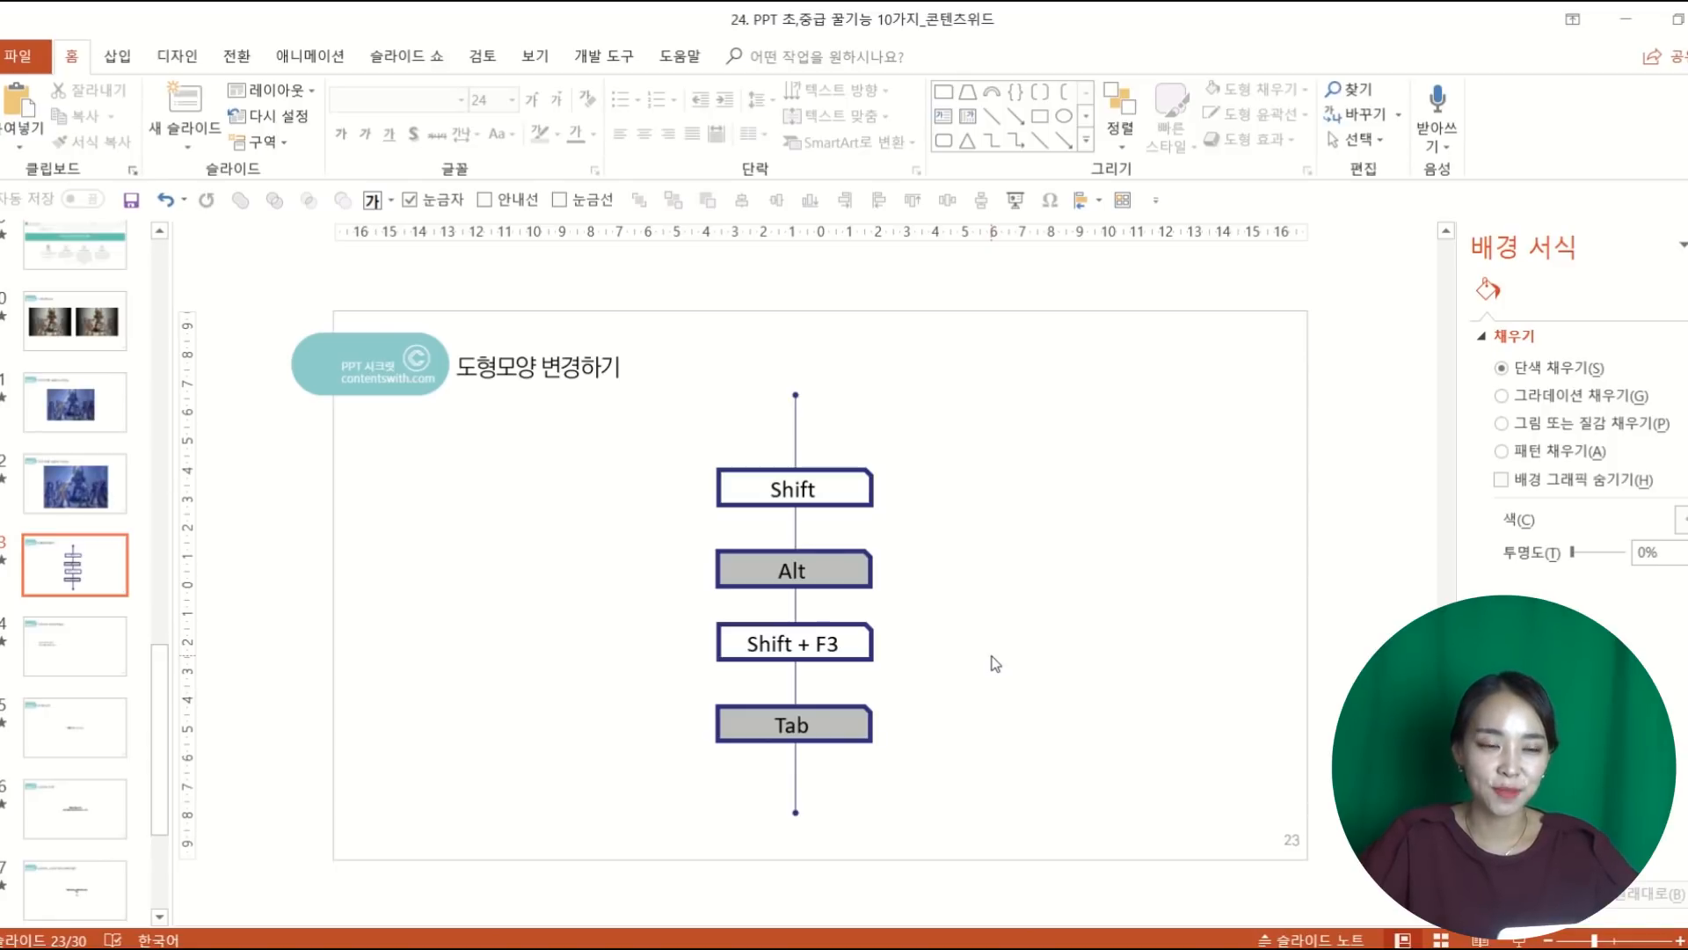
Step: Change the "Shift" shape to a parallelogram from the basic shapes
left_click(866, 479)
left_click(758, 56)
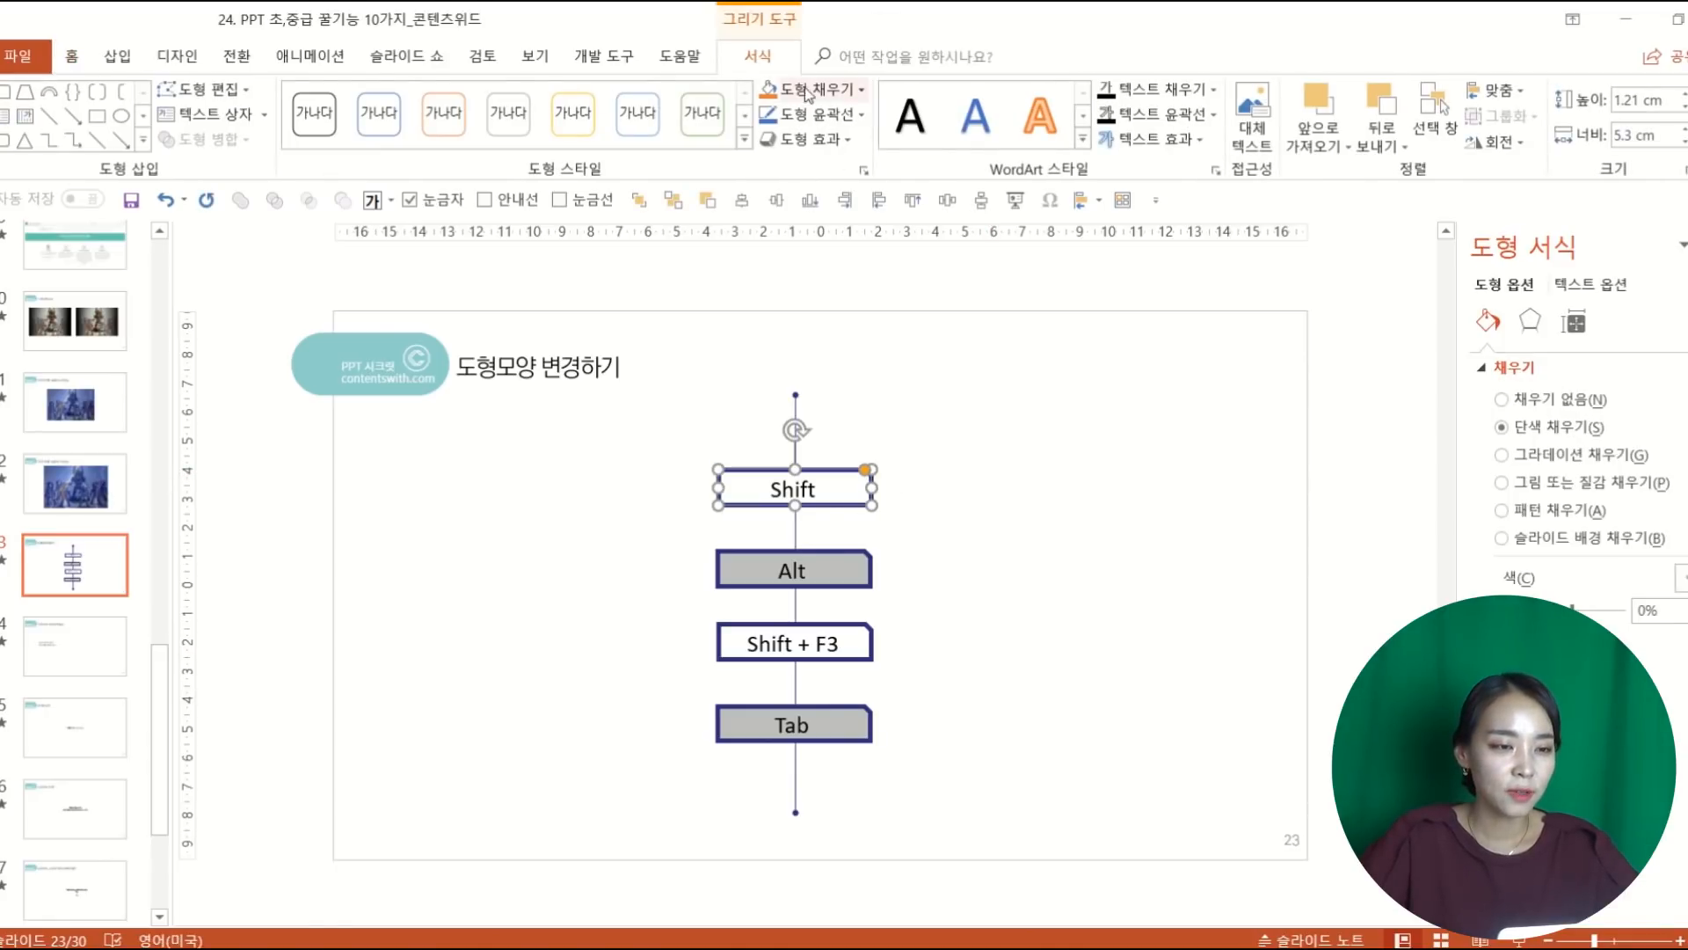
left_click(220, 90)
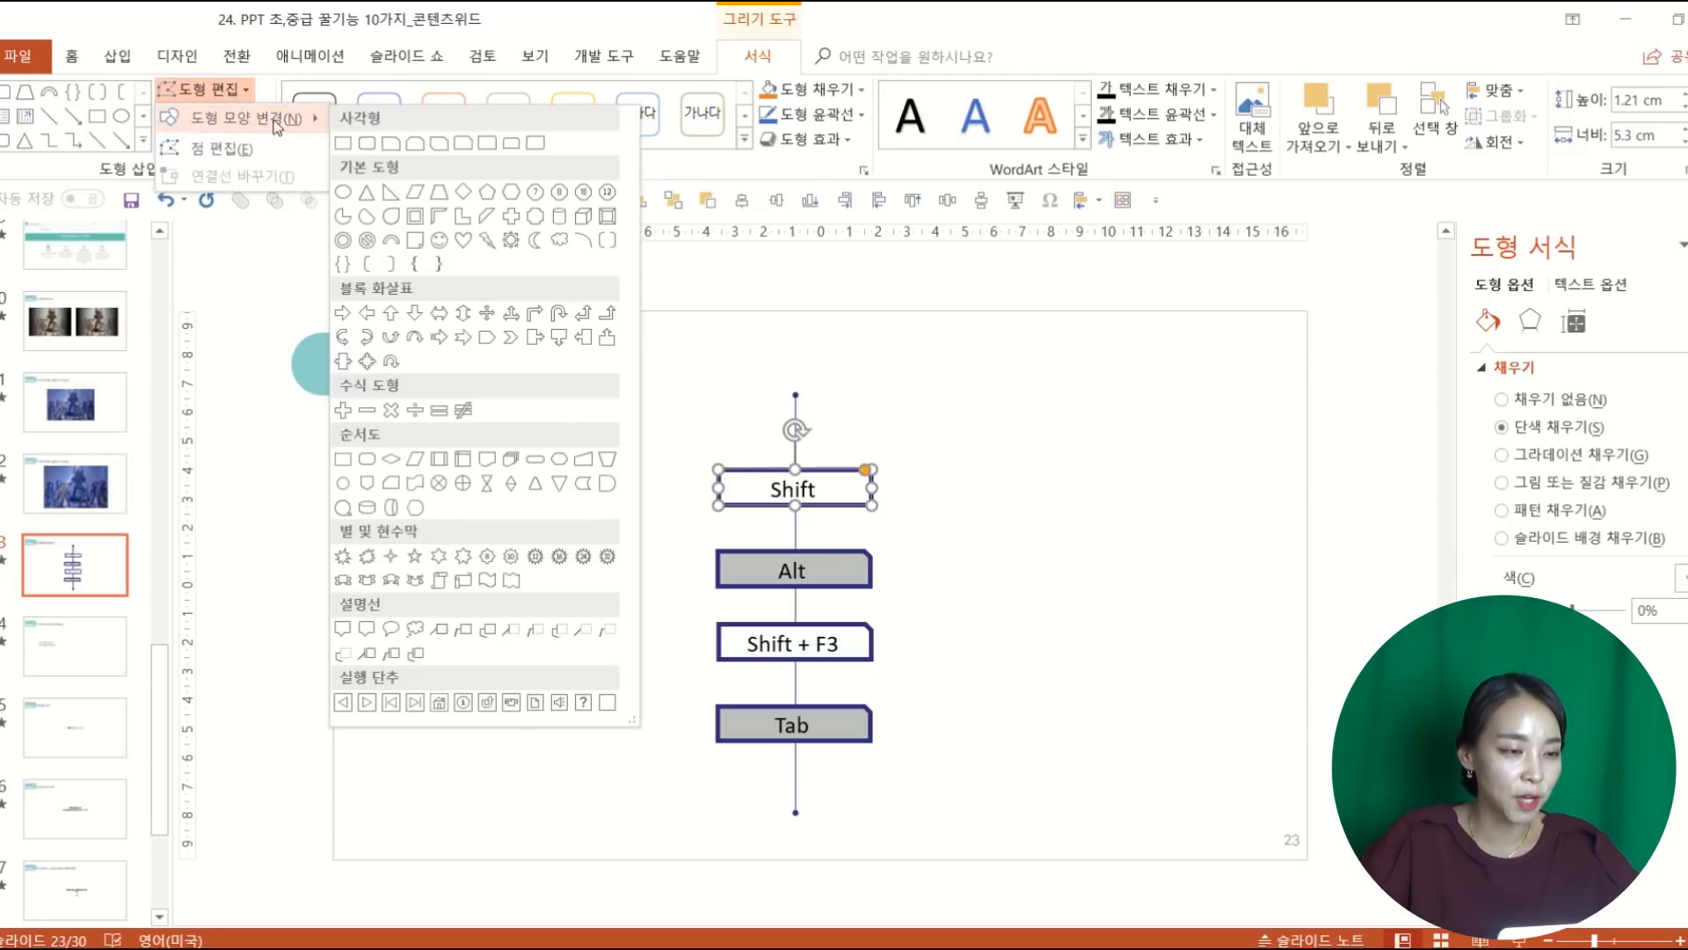
left_click(414, 192)
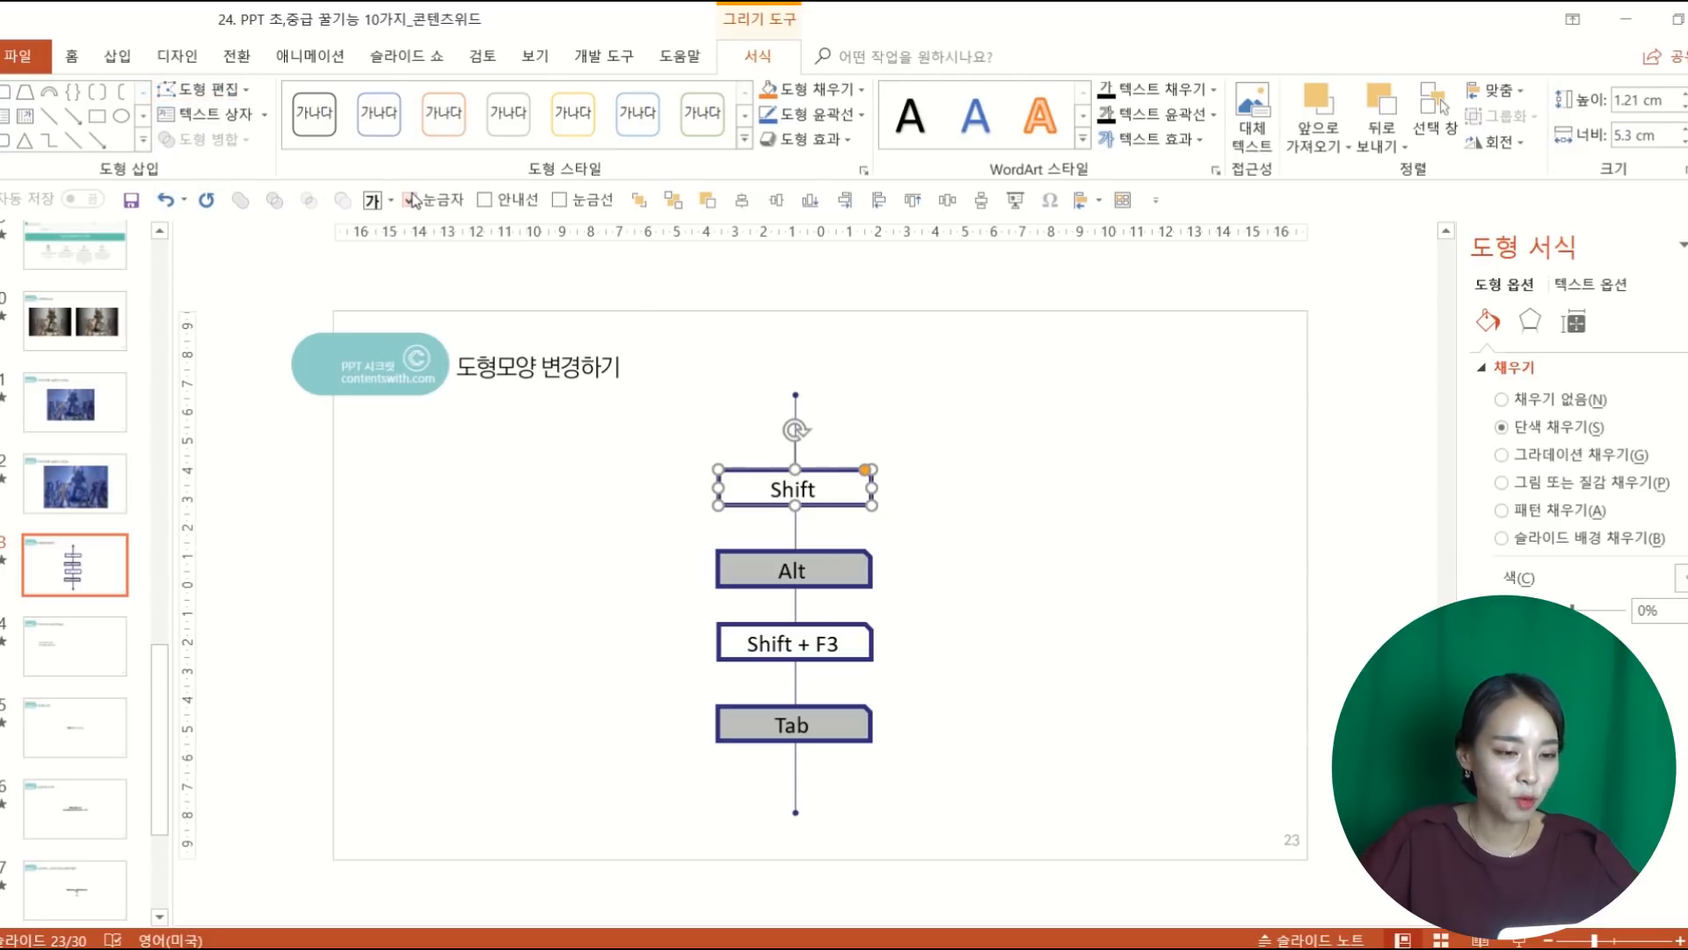
Step: Repeat the parallelogram shape change on the "Alt", "Shift + F3" and "Tab" shapes
left_click(856, 551)
key("F4")
left_click(855, 626)
key("F4")
left_click(863, 704)
key("F4")
left_click(1011, 686)
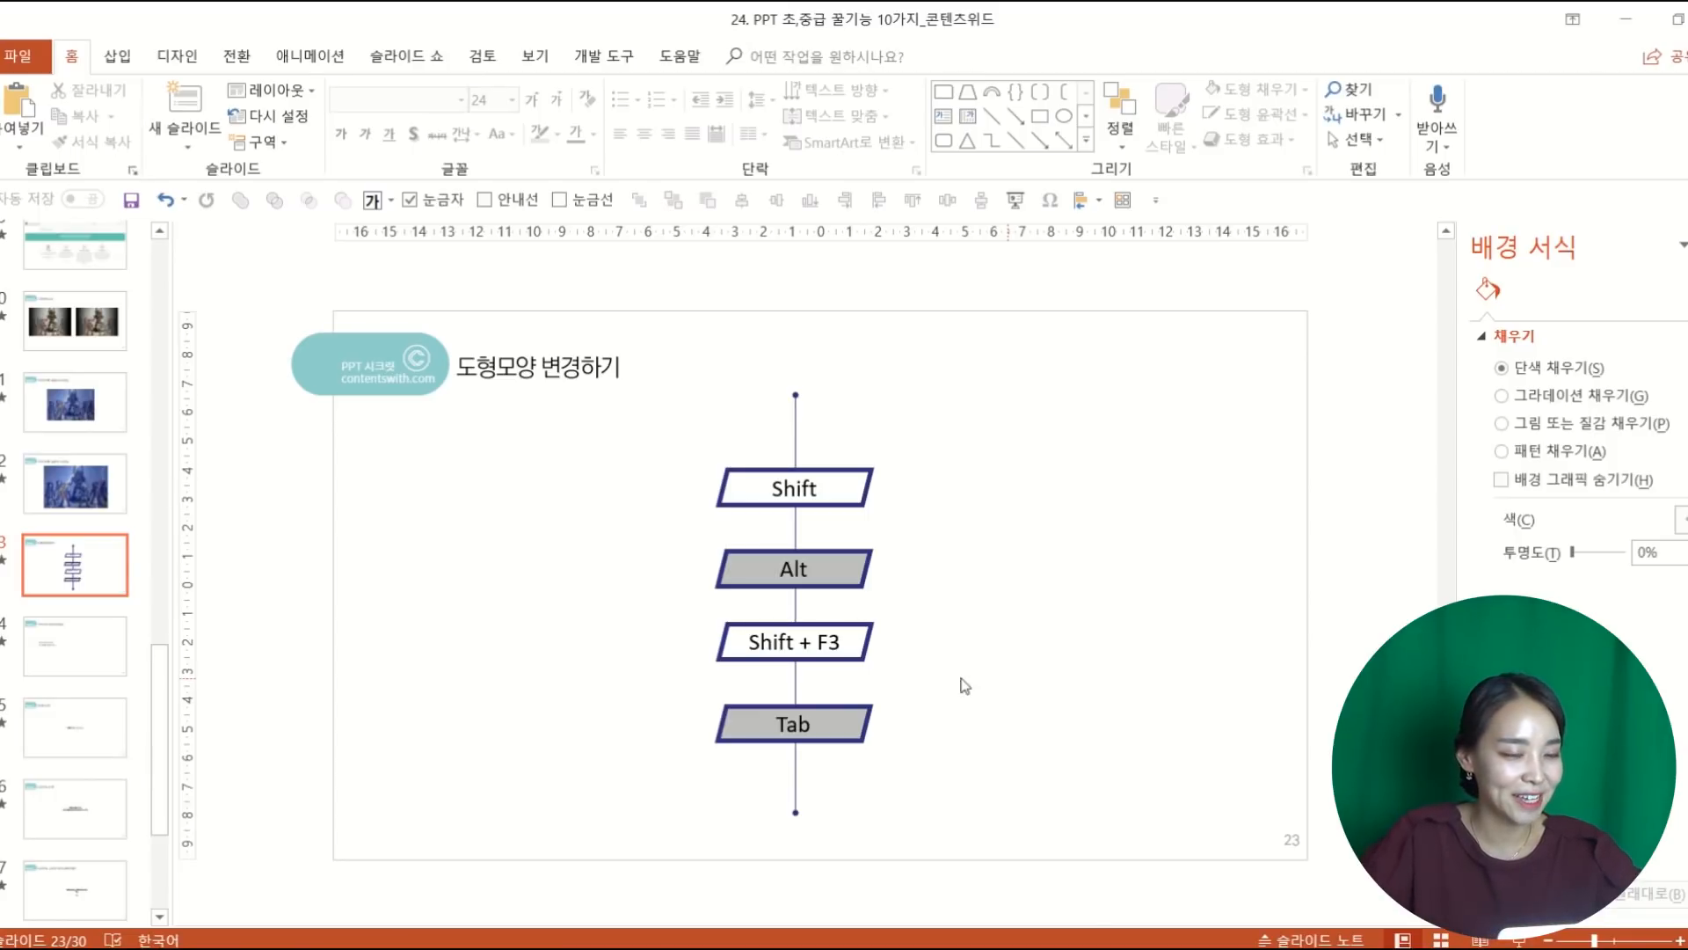
Step: Open slide 24, "기본 텍스트 상자, 도형 설정", and move the sample text box slightly upward
left_click(57, 661)
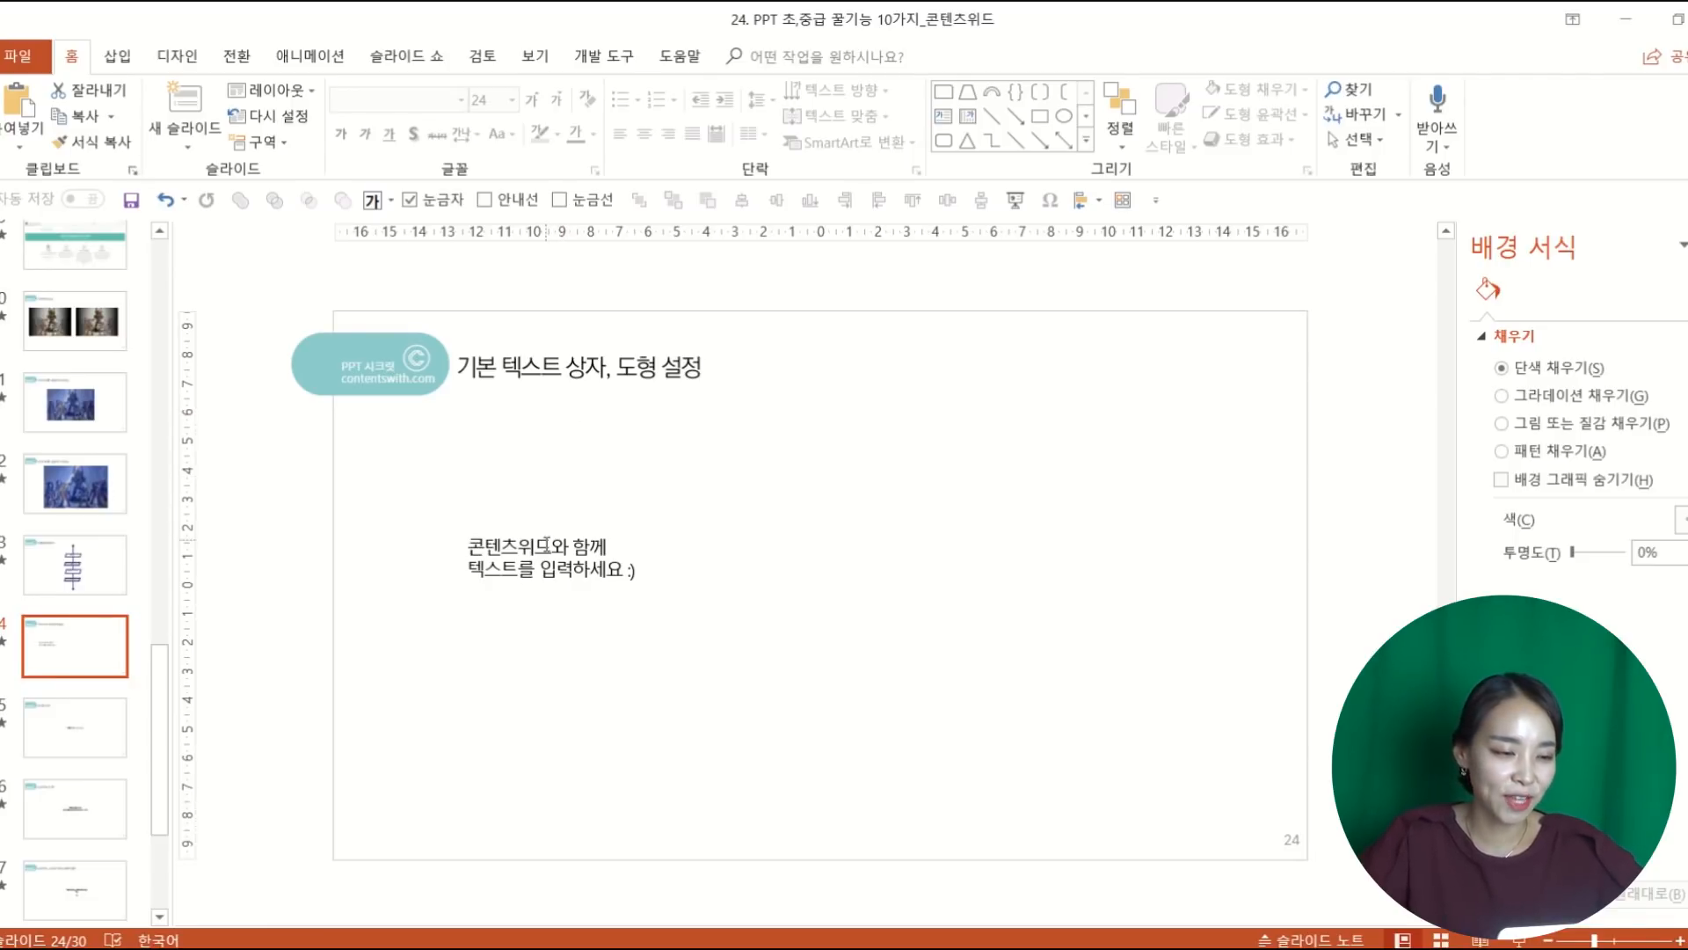
left_click(545, 544)
left_click_drag(579, 532, 579, 492)
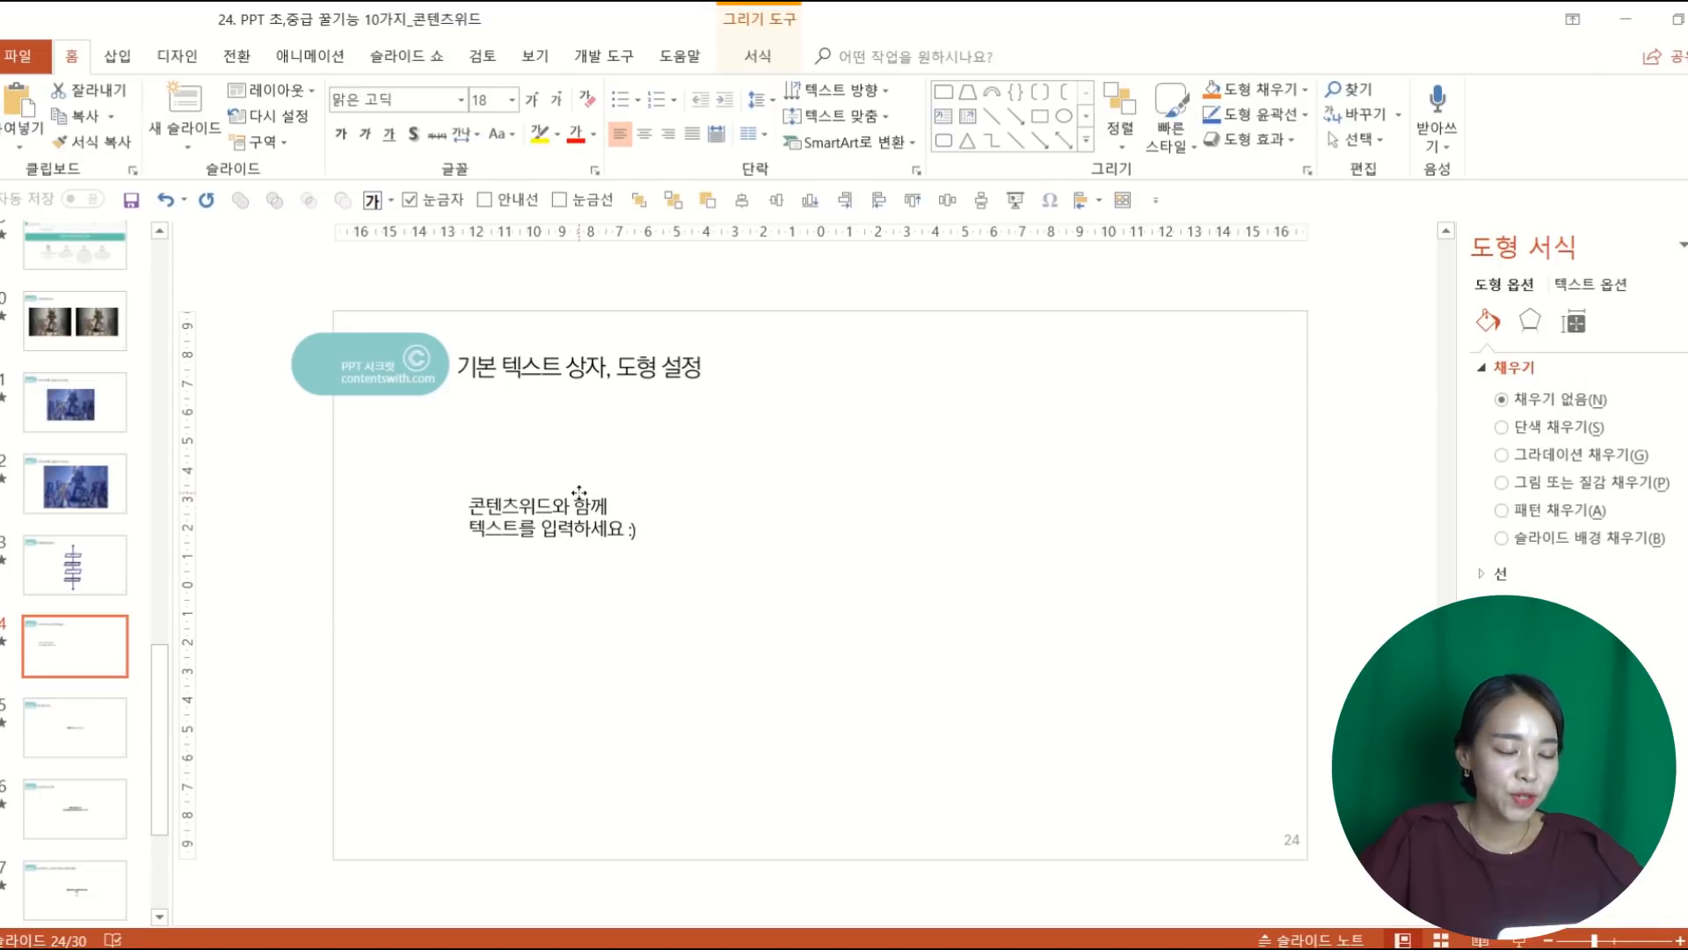
Step: Insert a trial text box reading "글자를 입력" above and beside the sample text, and delete it
left_click(1087, 142)
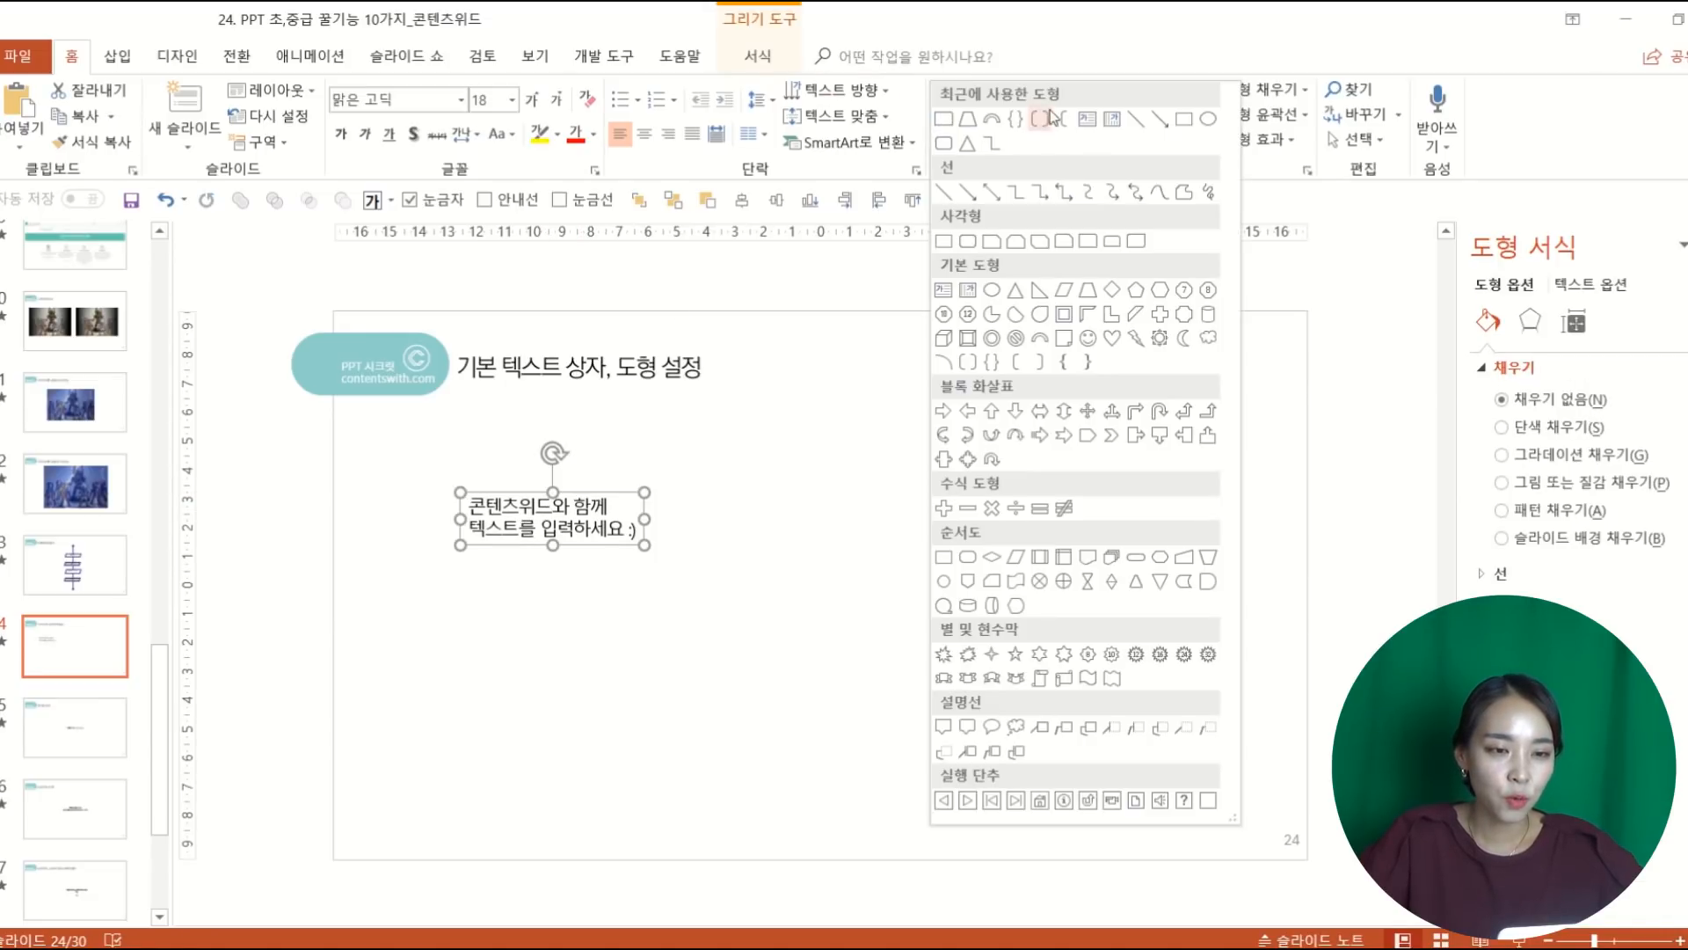
left_click(943, 290)
left_click(805, 438)
type("글자를")
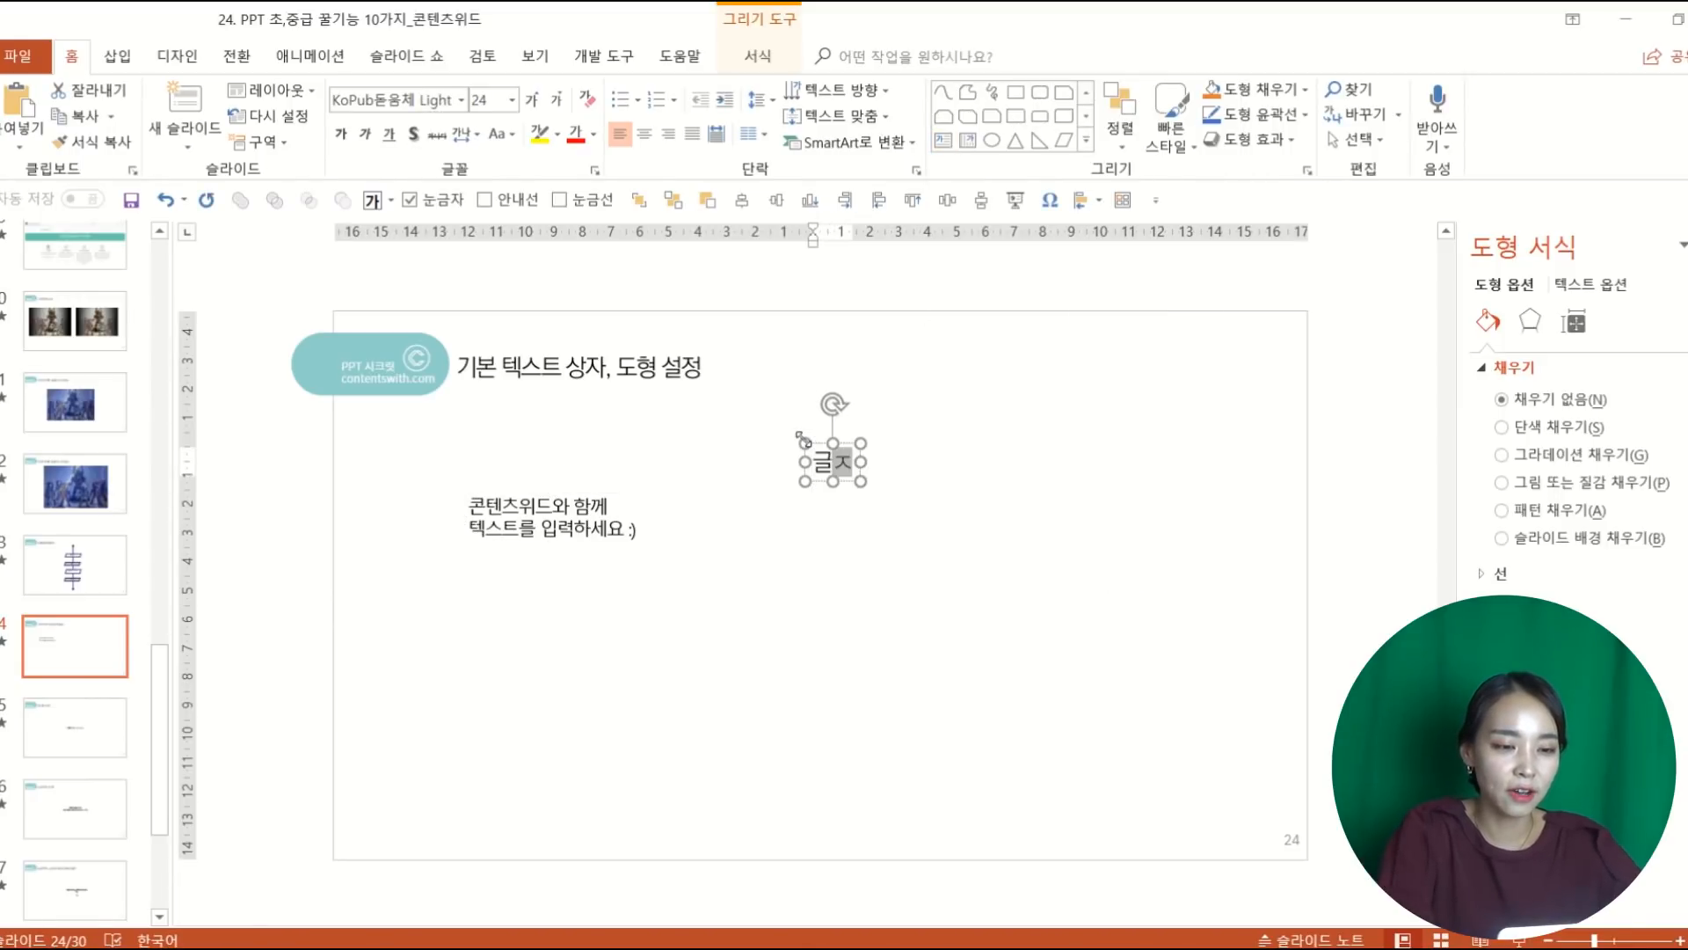
type(" 입력")
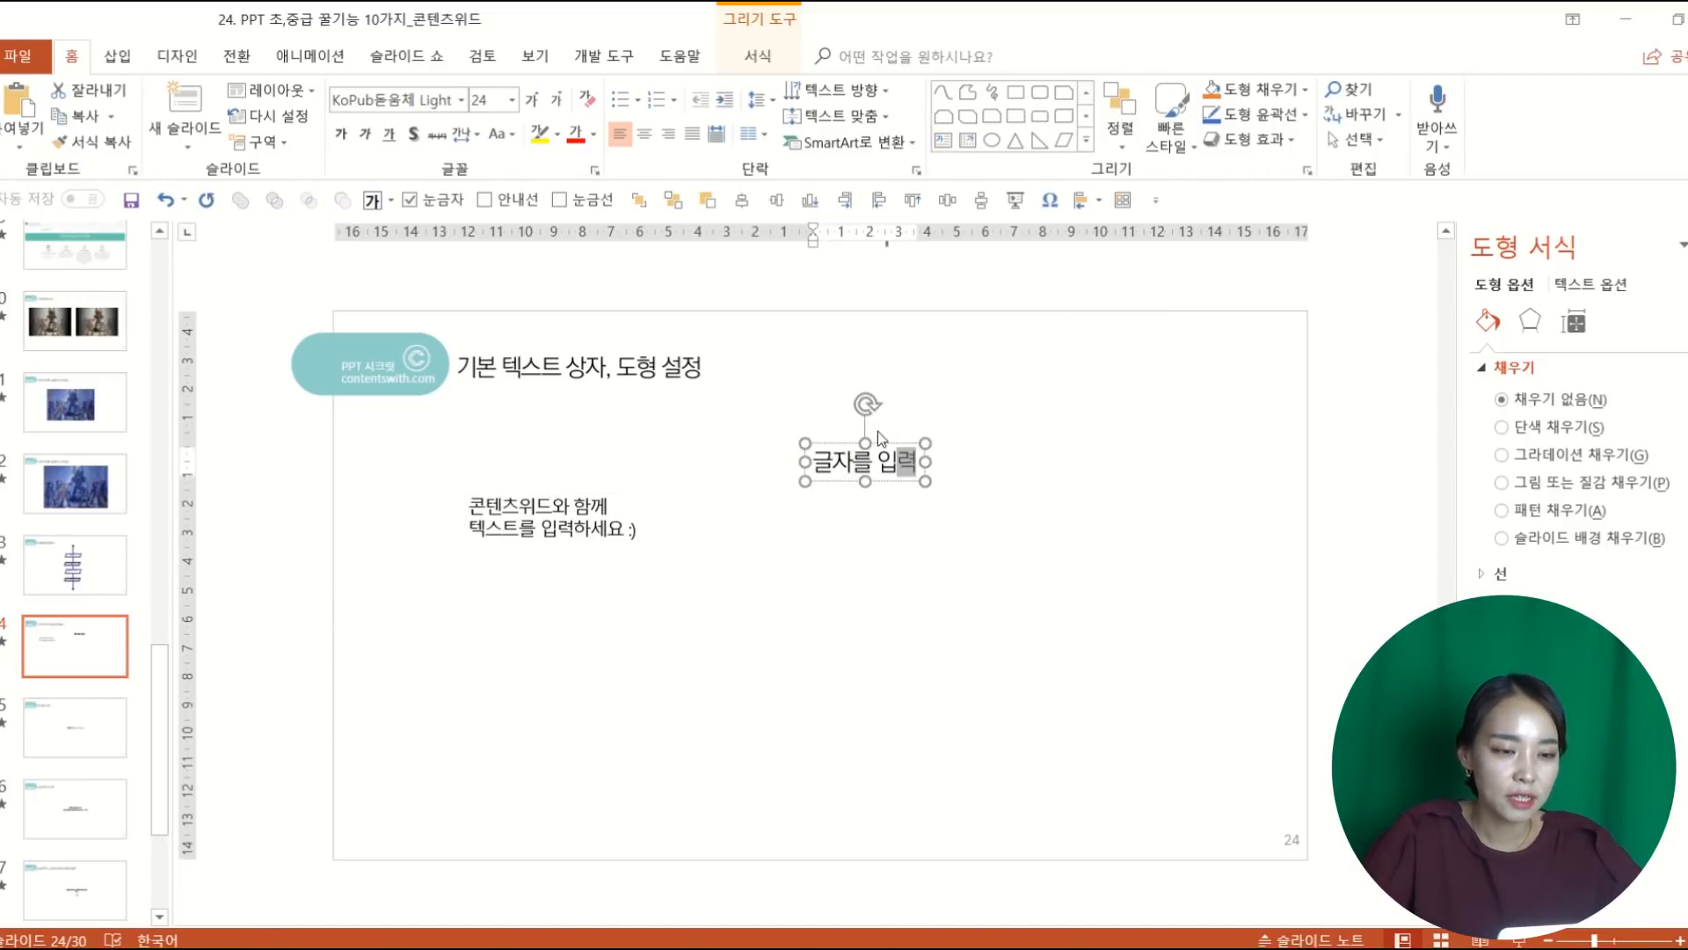
key("Escape")
key("Delete")
Step: Examine the font name and font size applied to the sample text
left_click(556, 528)
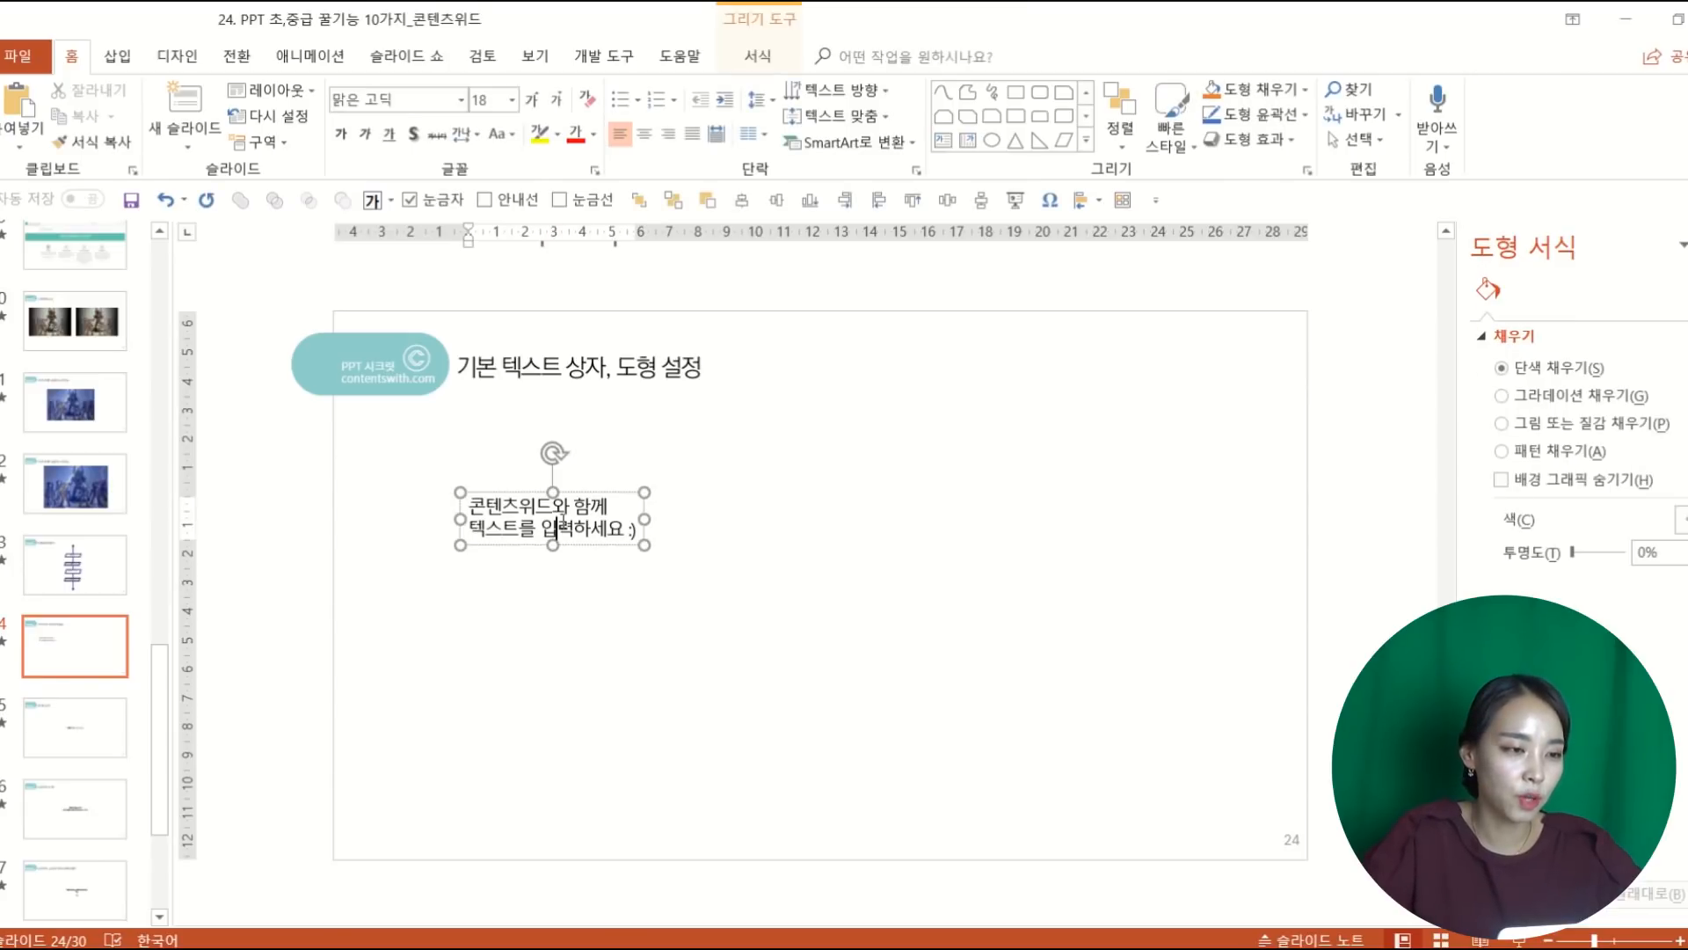
left_click(395, 98)
left_click(490, 98)
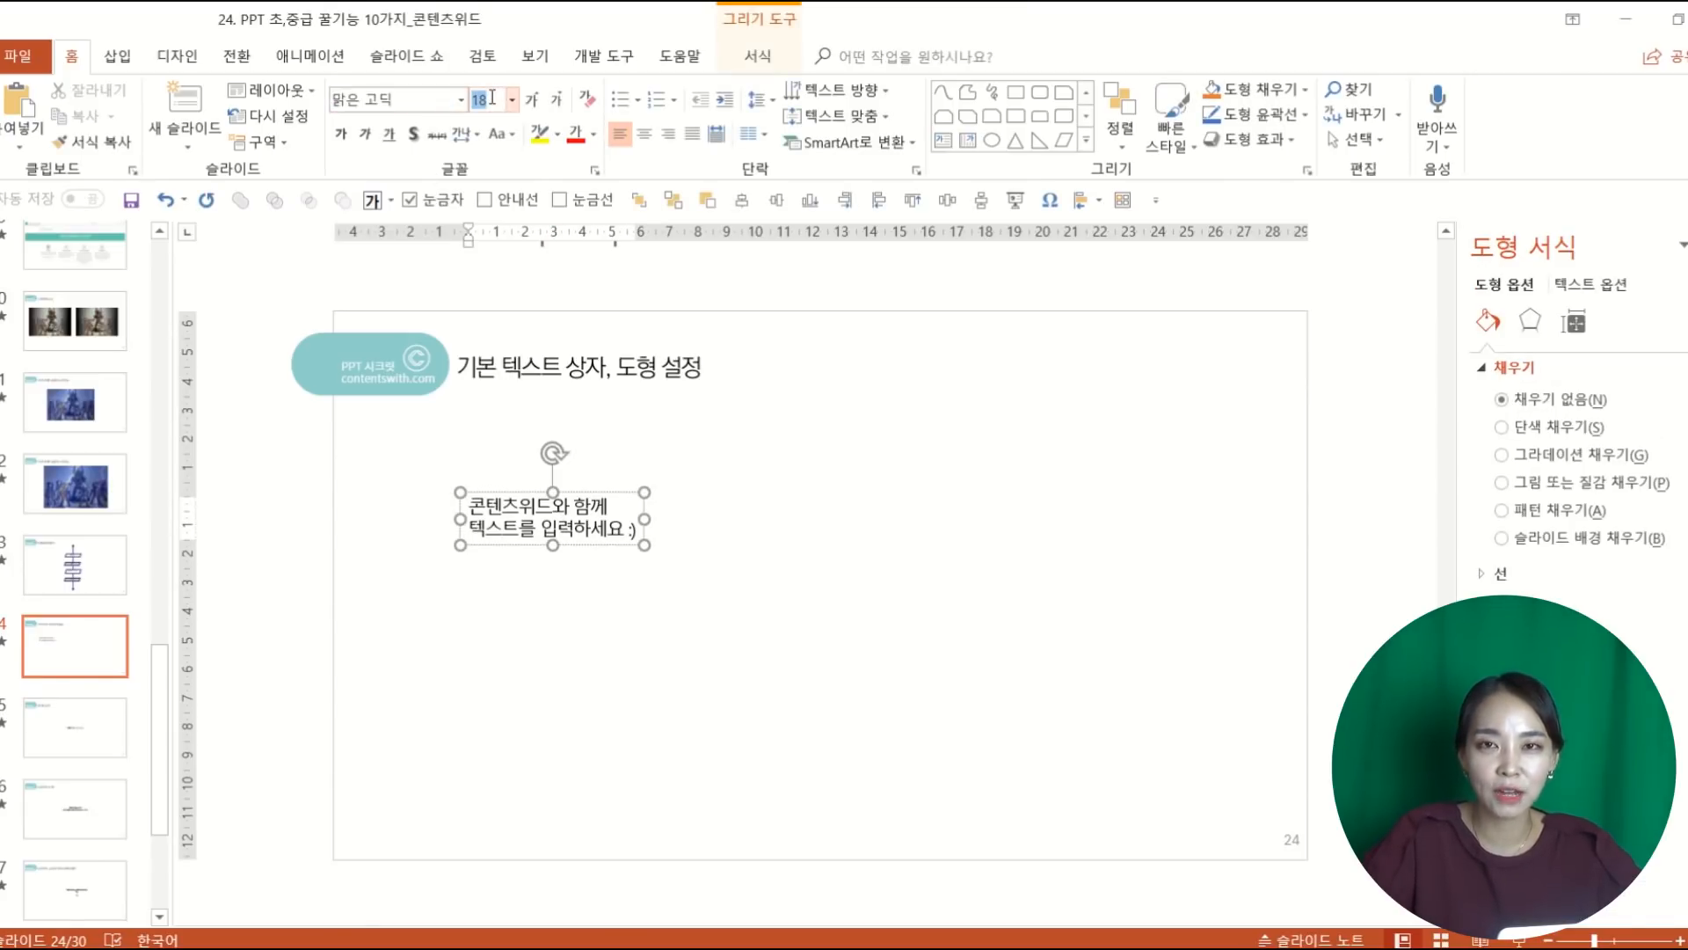
left_click(402, 100)
left_click(497, 100)
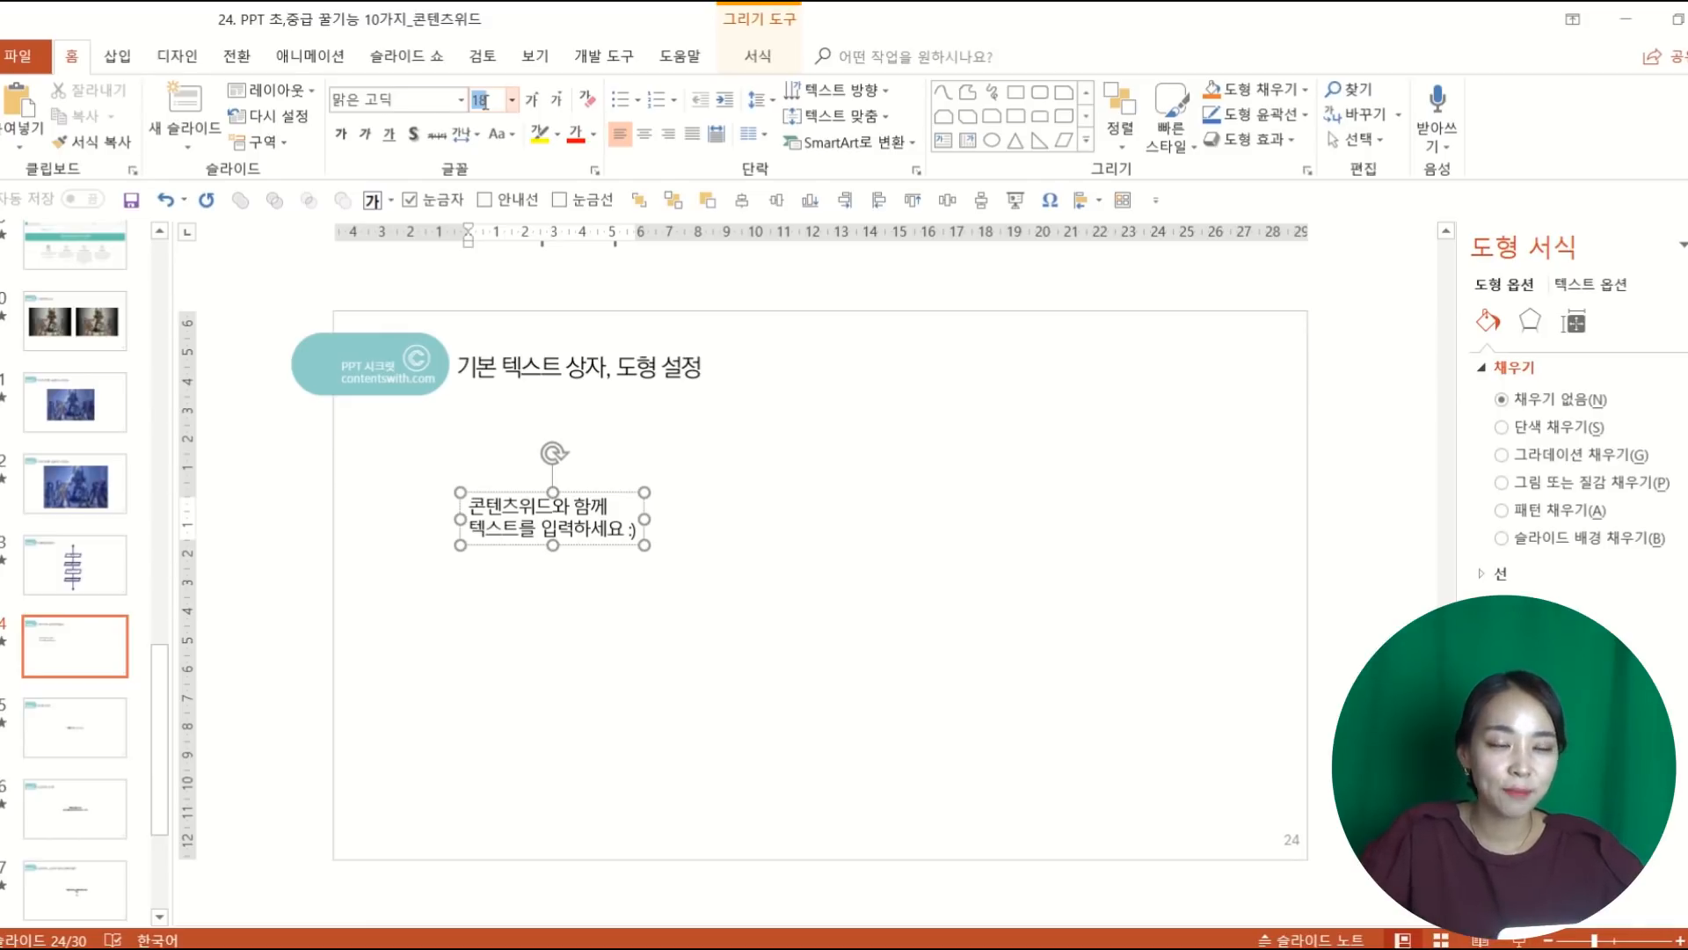
mouse_move(464, 4)
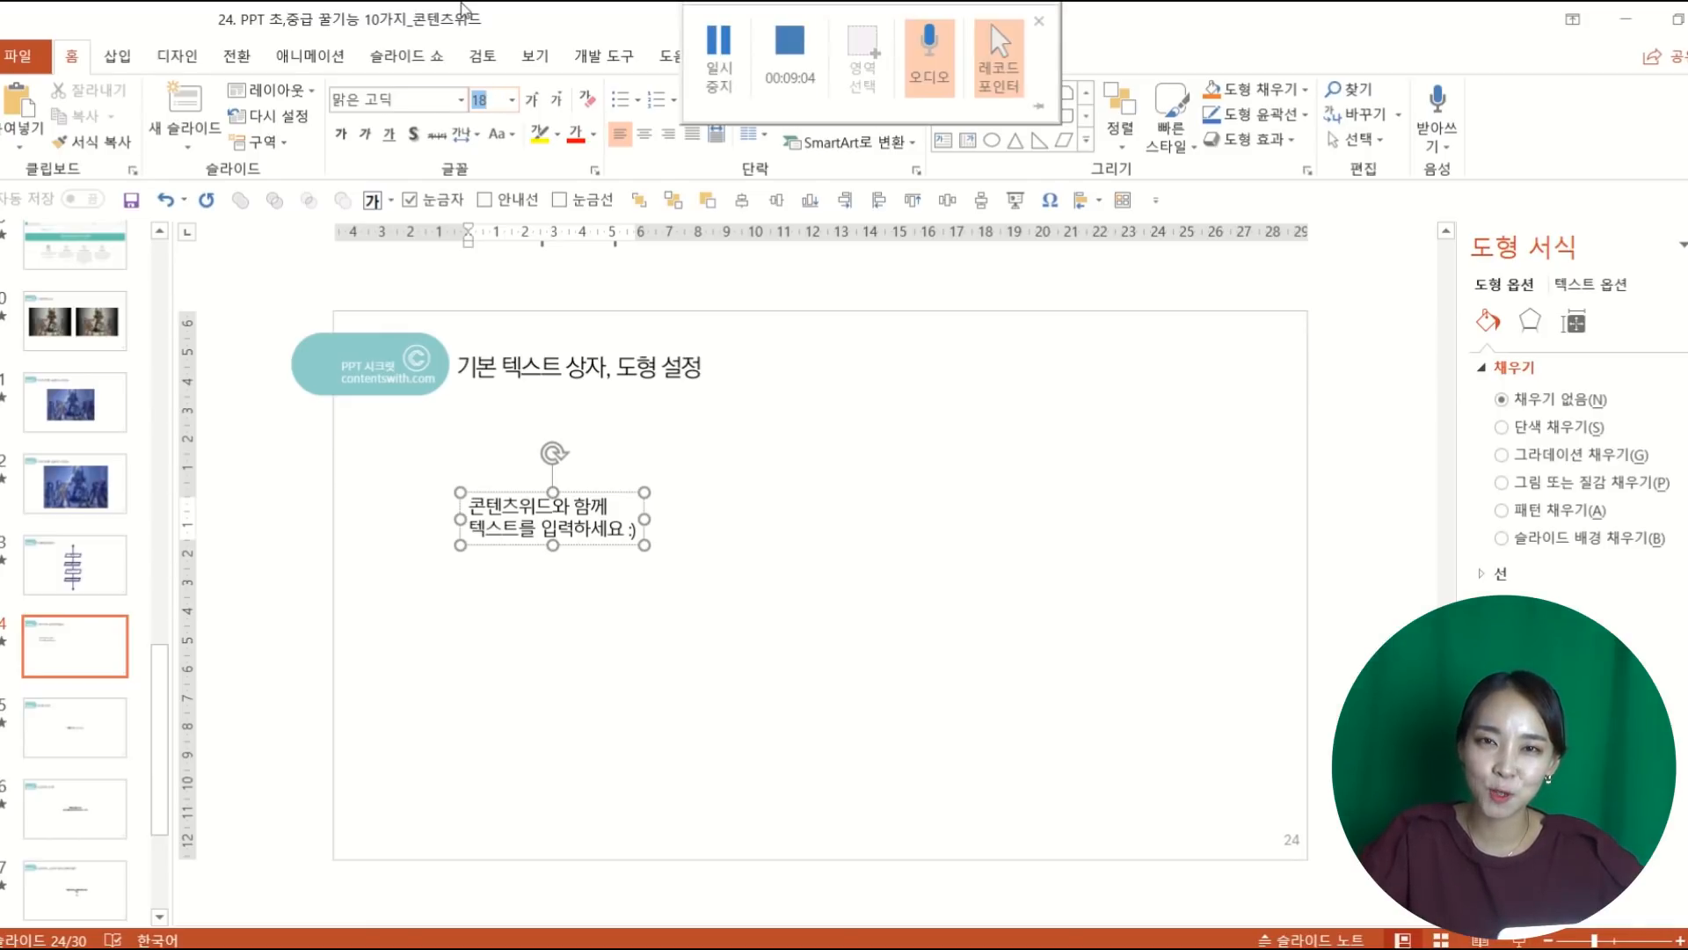
Step: Set the font of both lines of the sample text to 나눔스퀘어OTF
left_click(461, 507)
left_click_drag(469, 508, 661, 532)
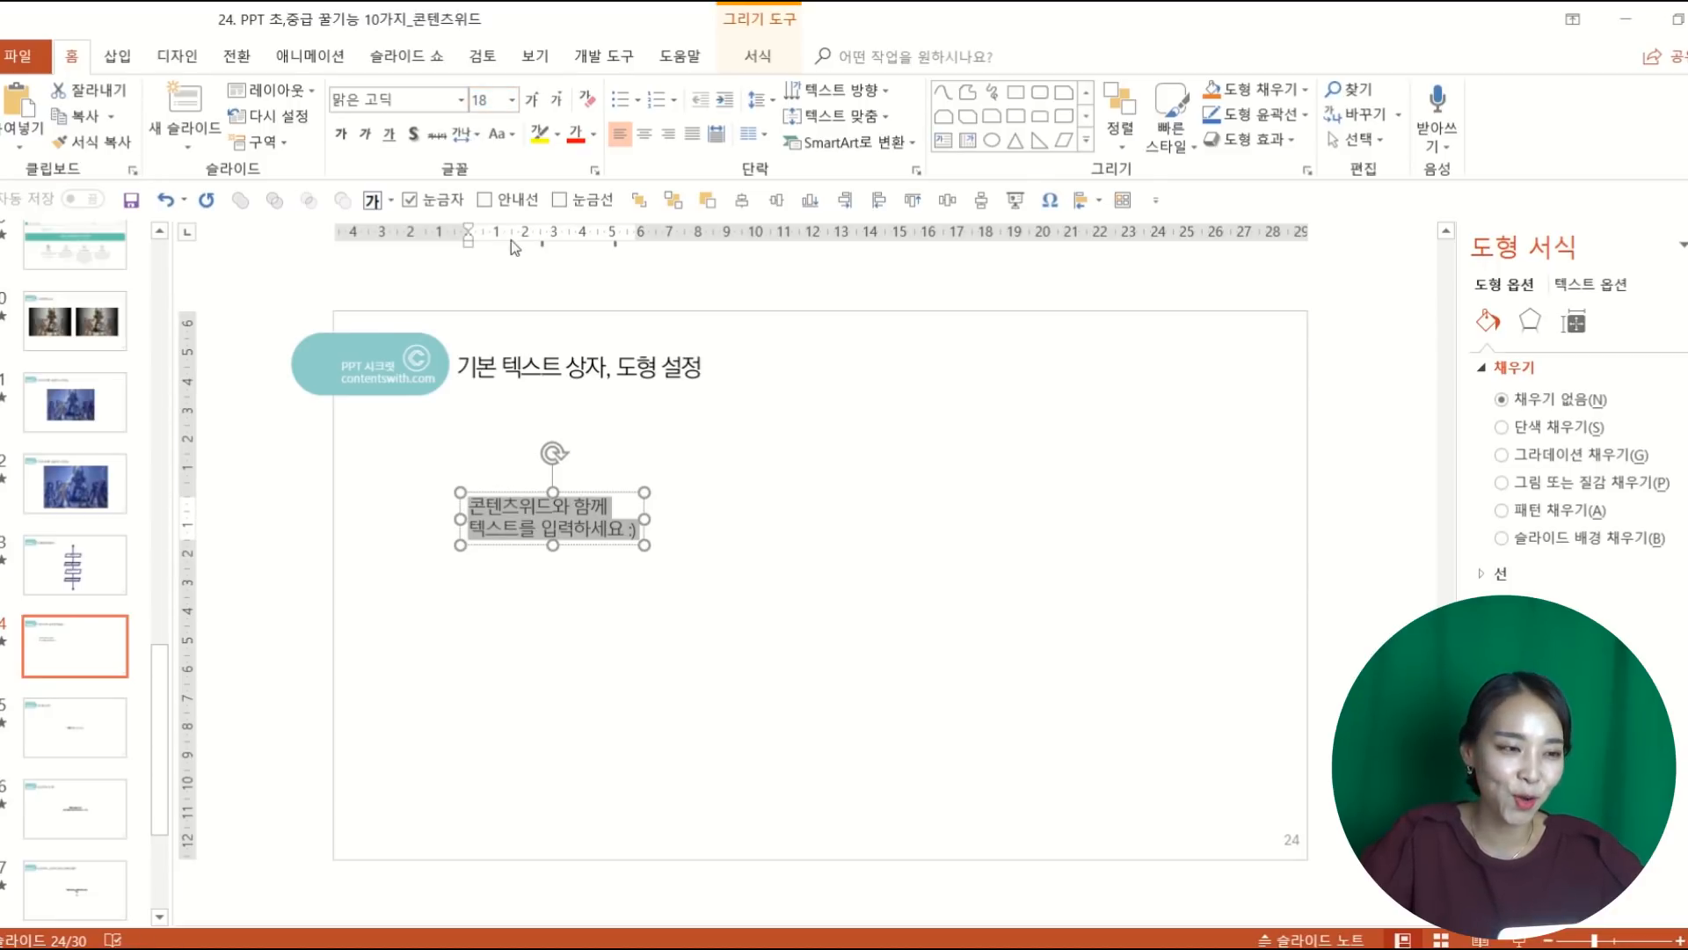
left_click(461, 100)
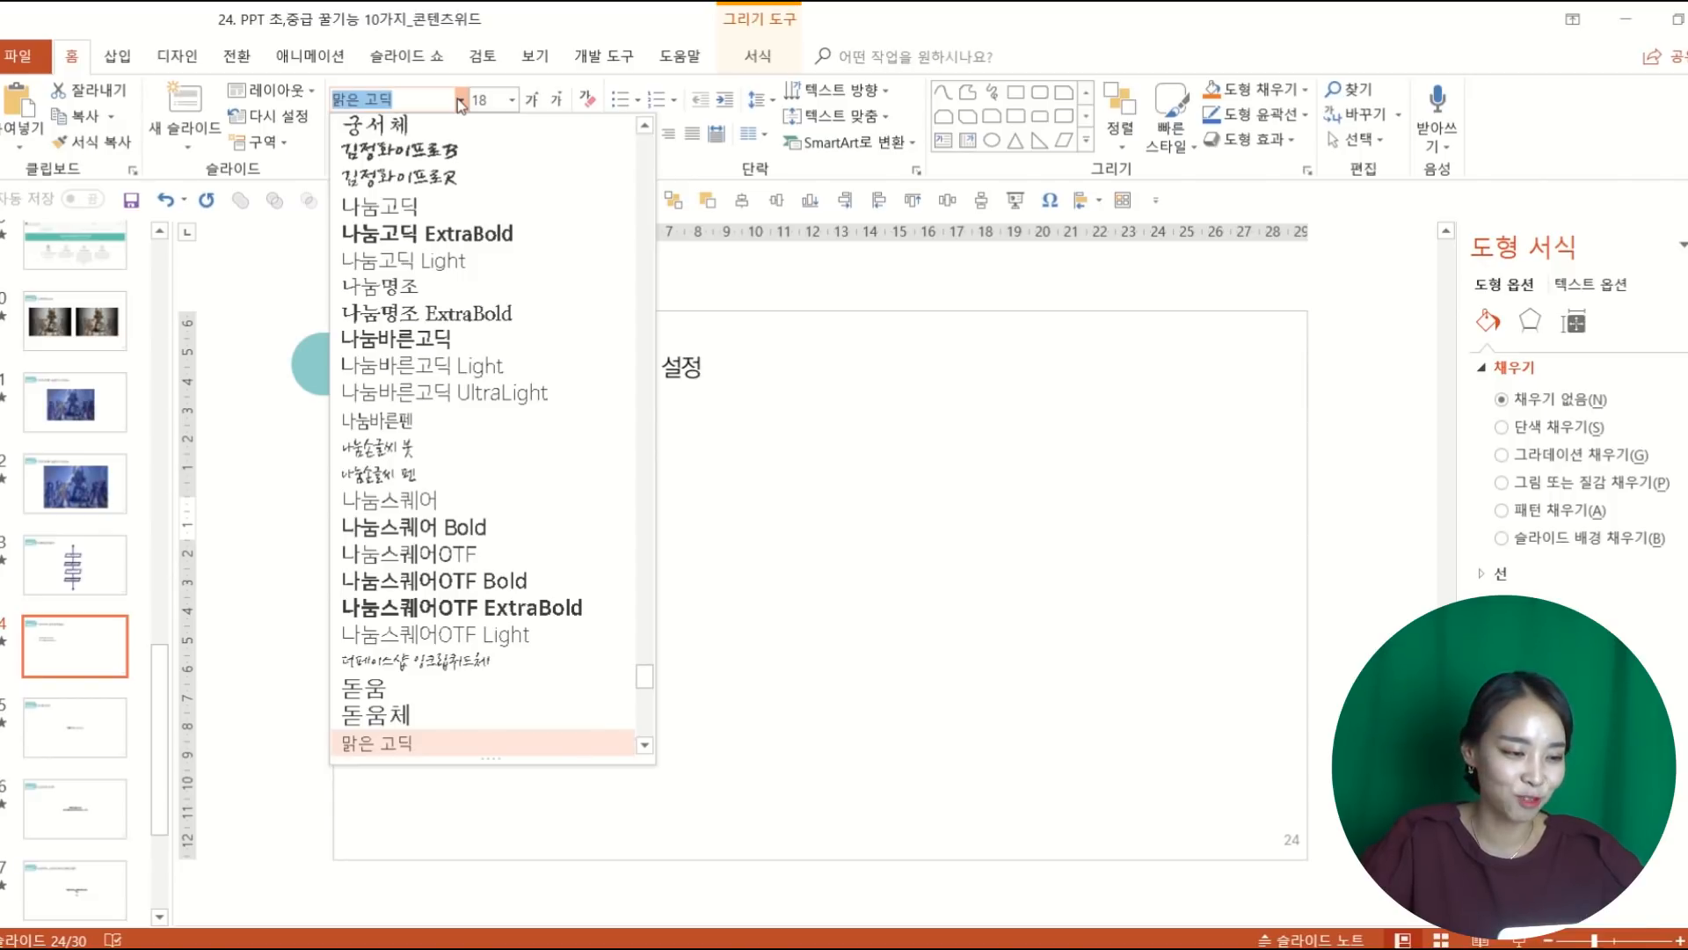
left_click(514, 558)
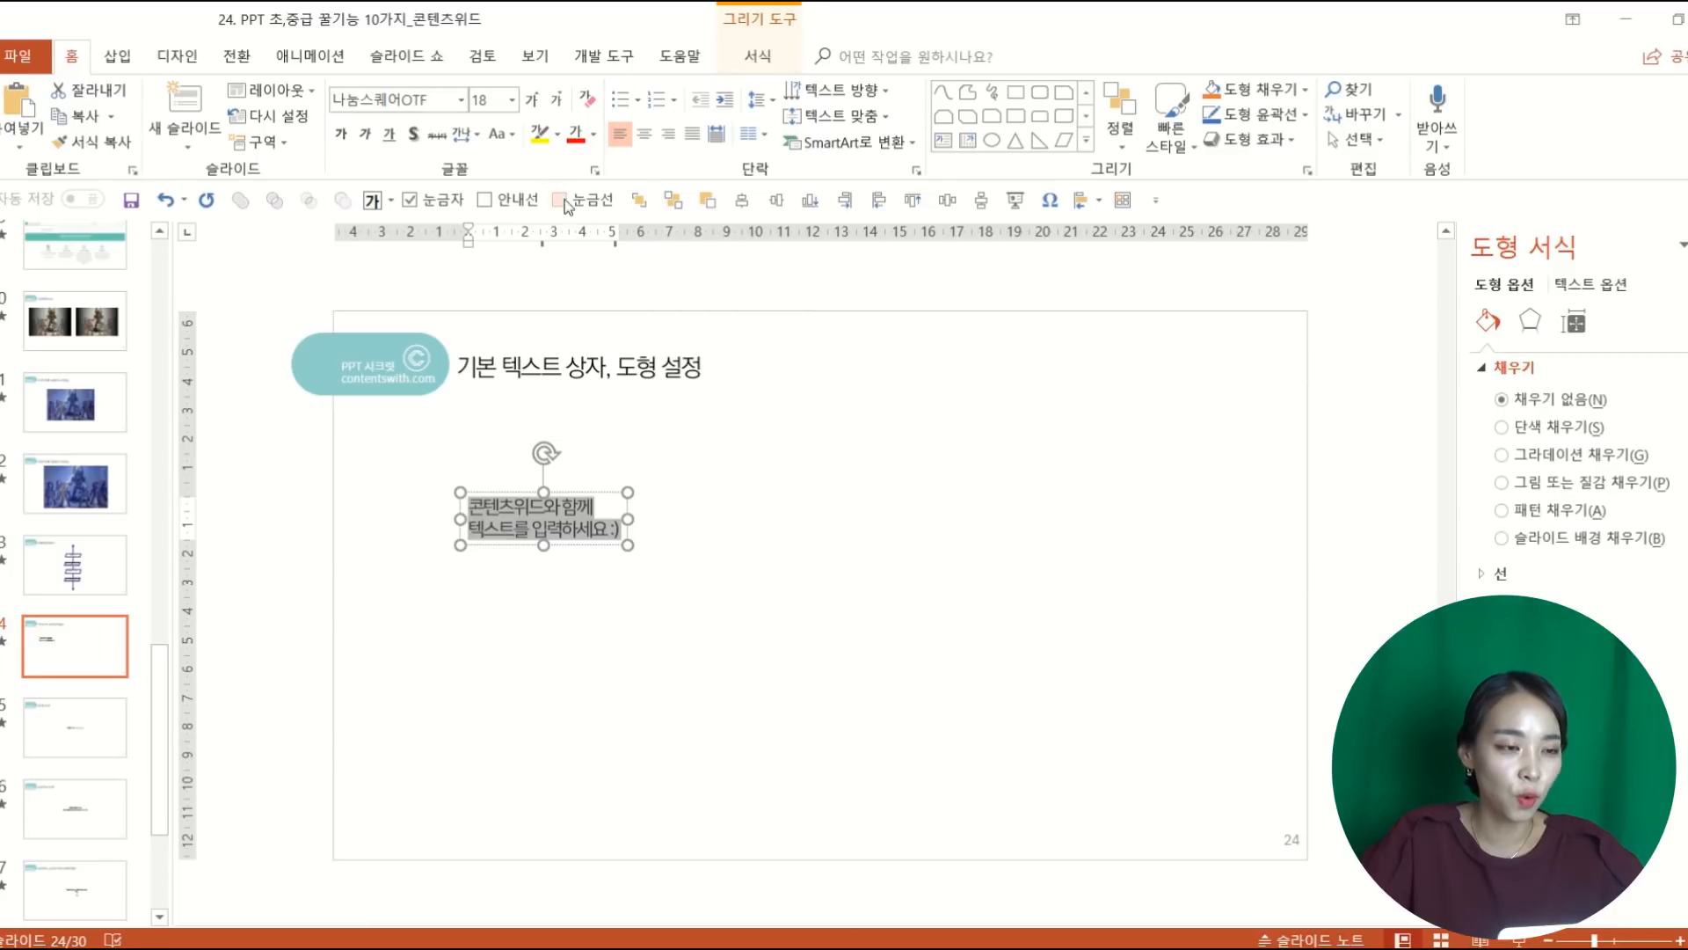
Step: Set the sample text's font size to 22 and its character spacing to 좁게 (narrow)
left_click(495, 102)
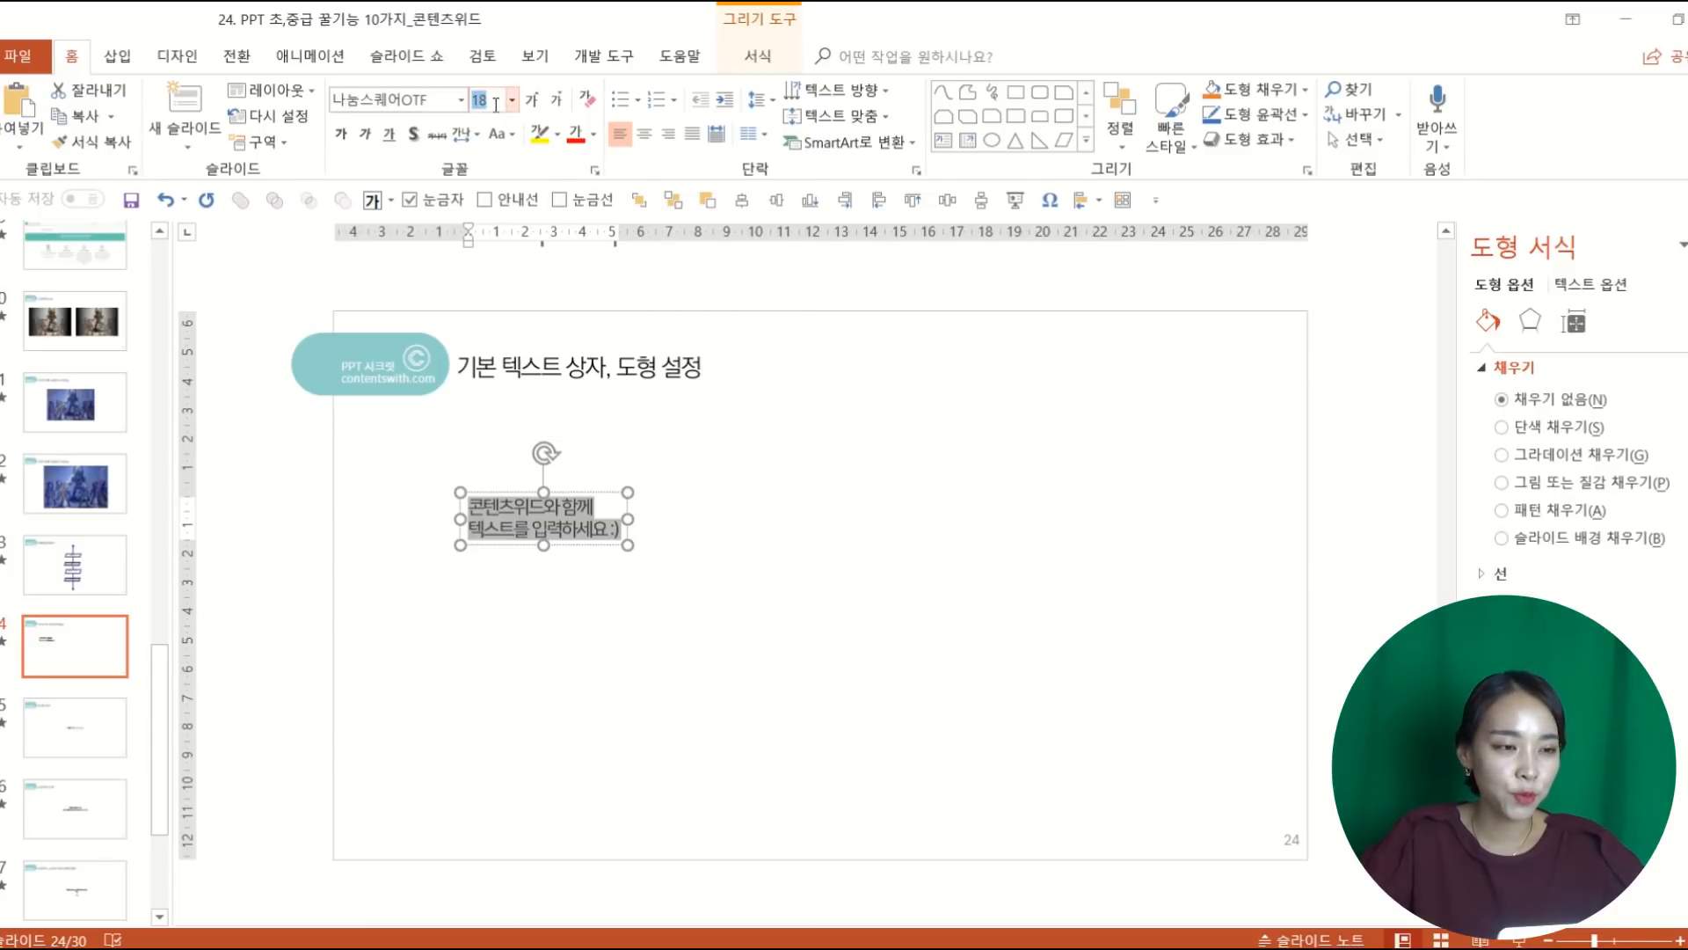
type("22")
key("Return")
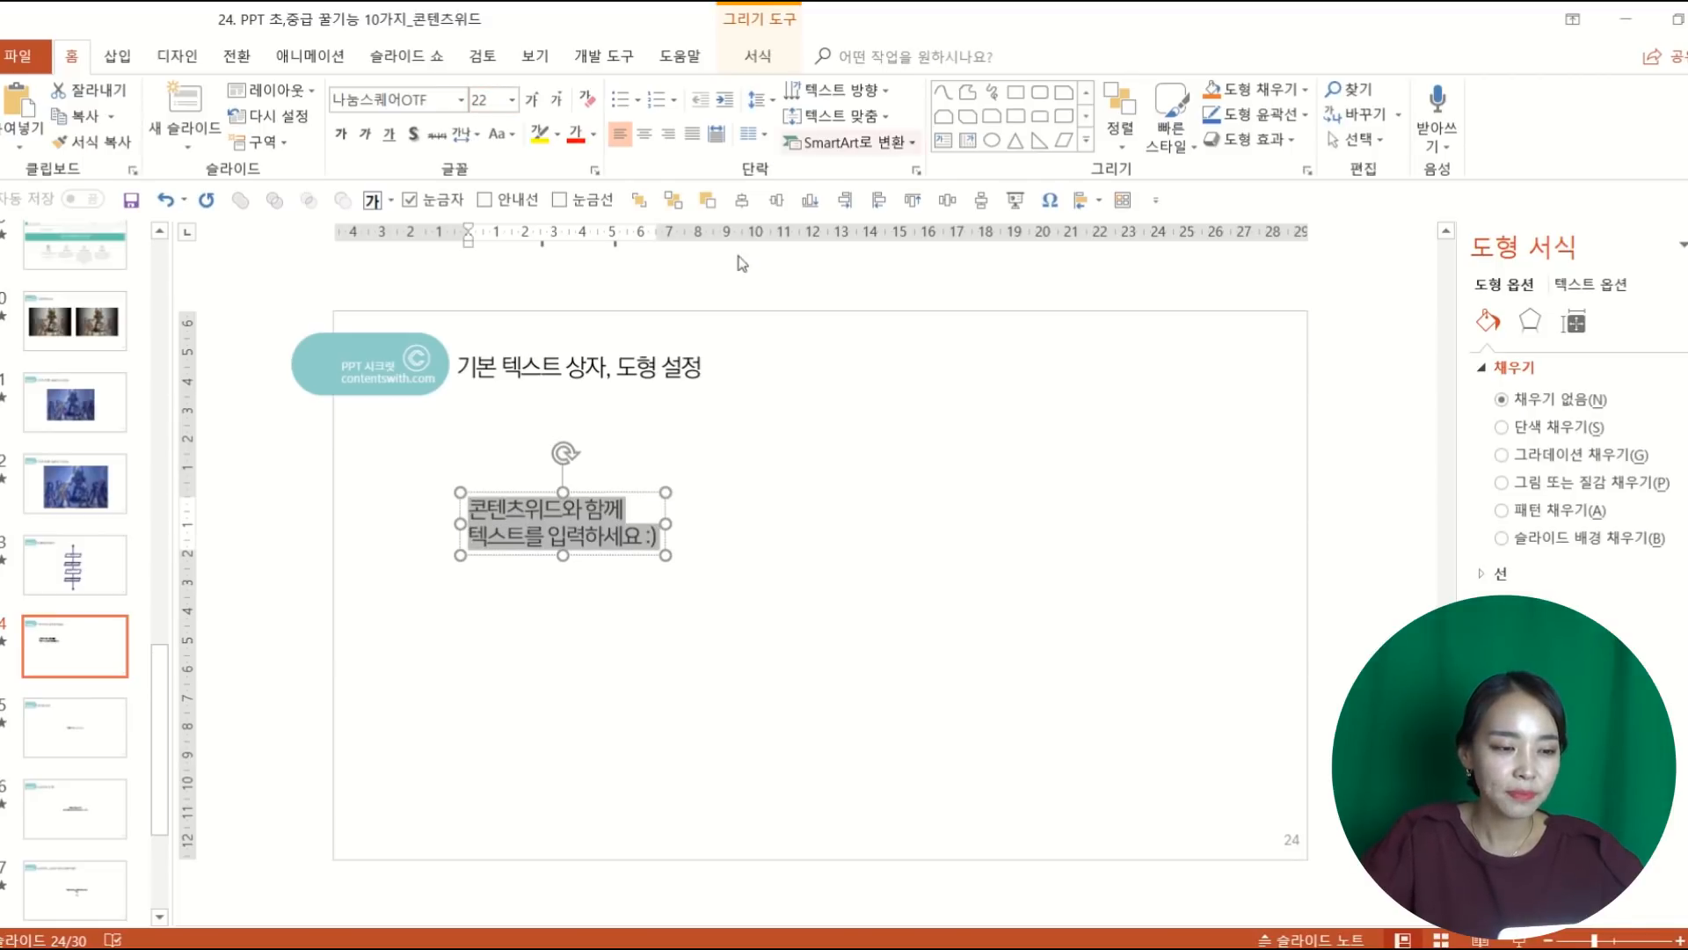
left_click(466, 133)
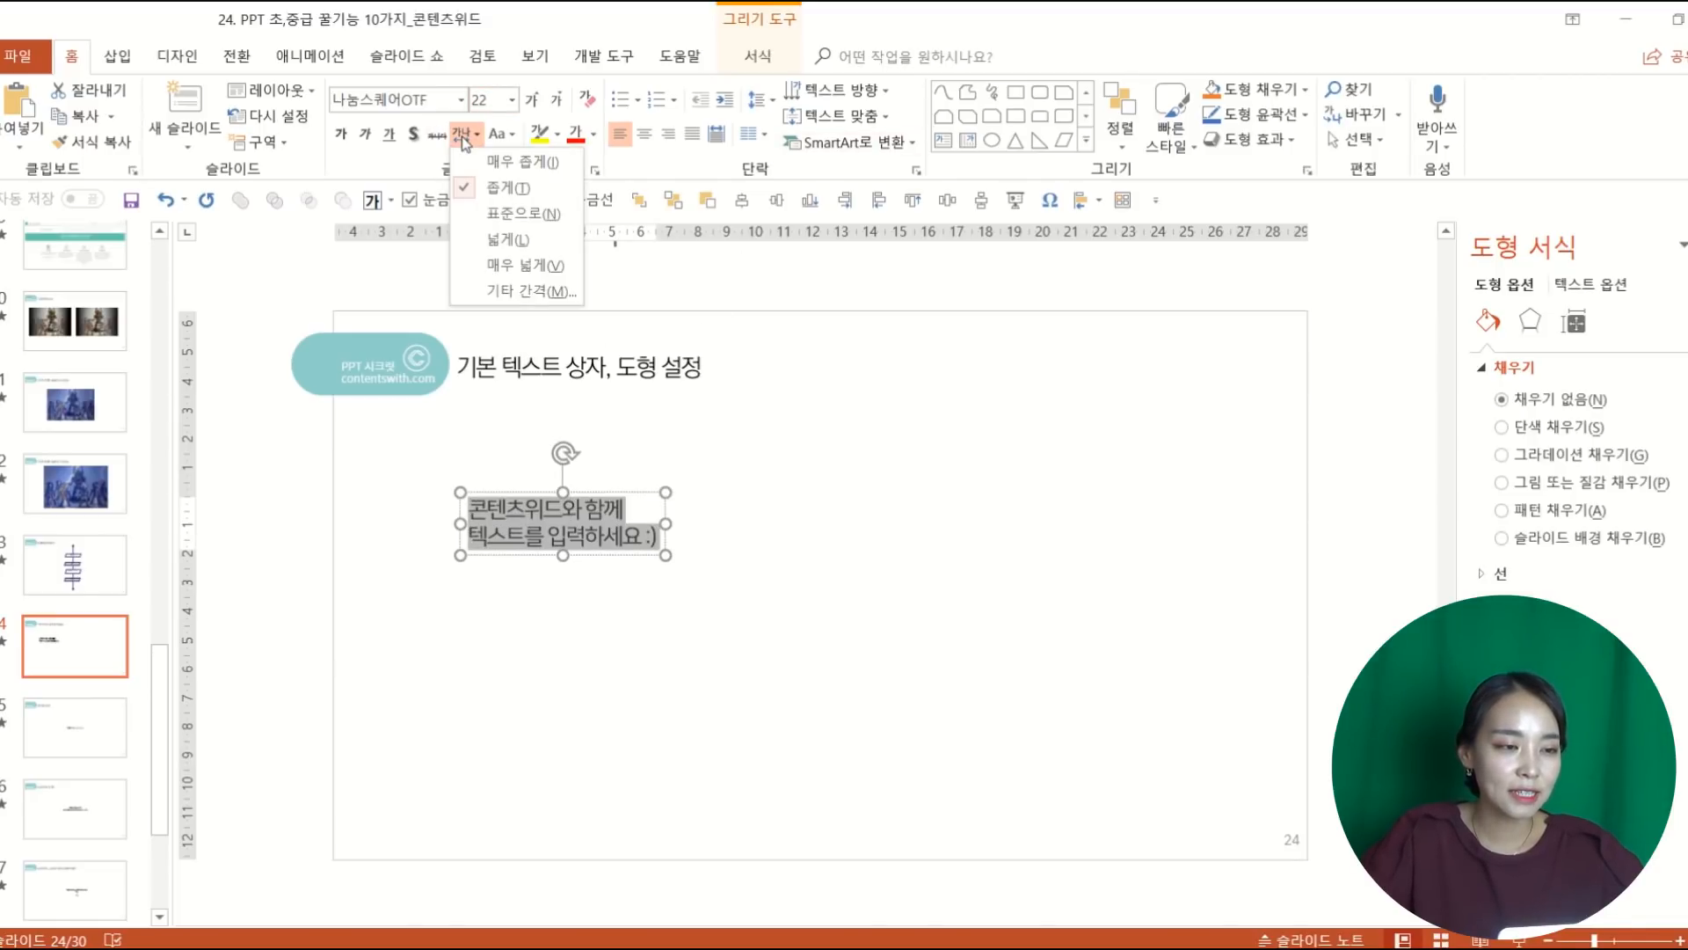
left_click(498, 188)
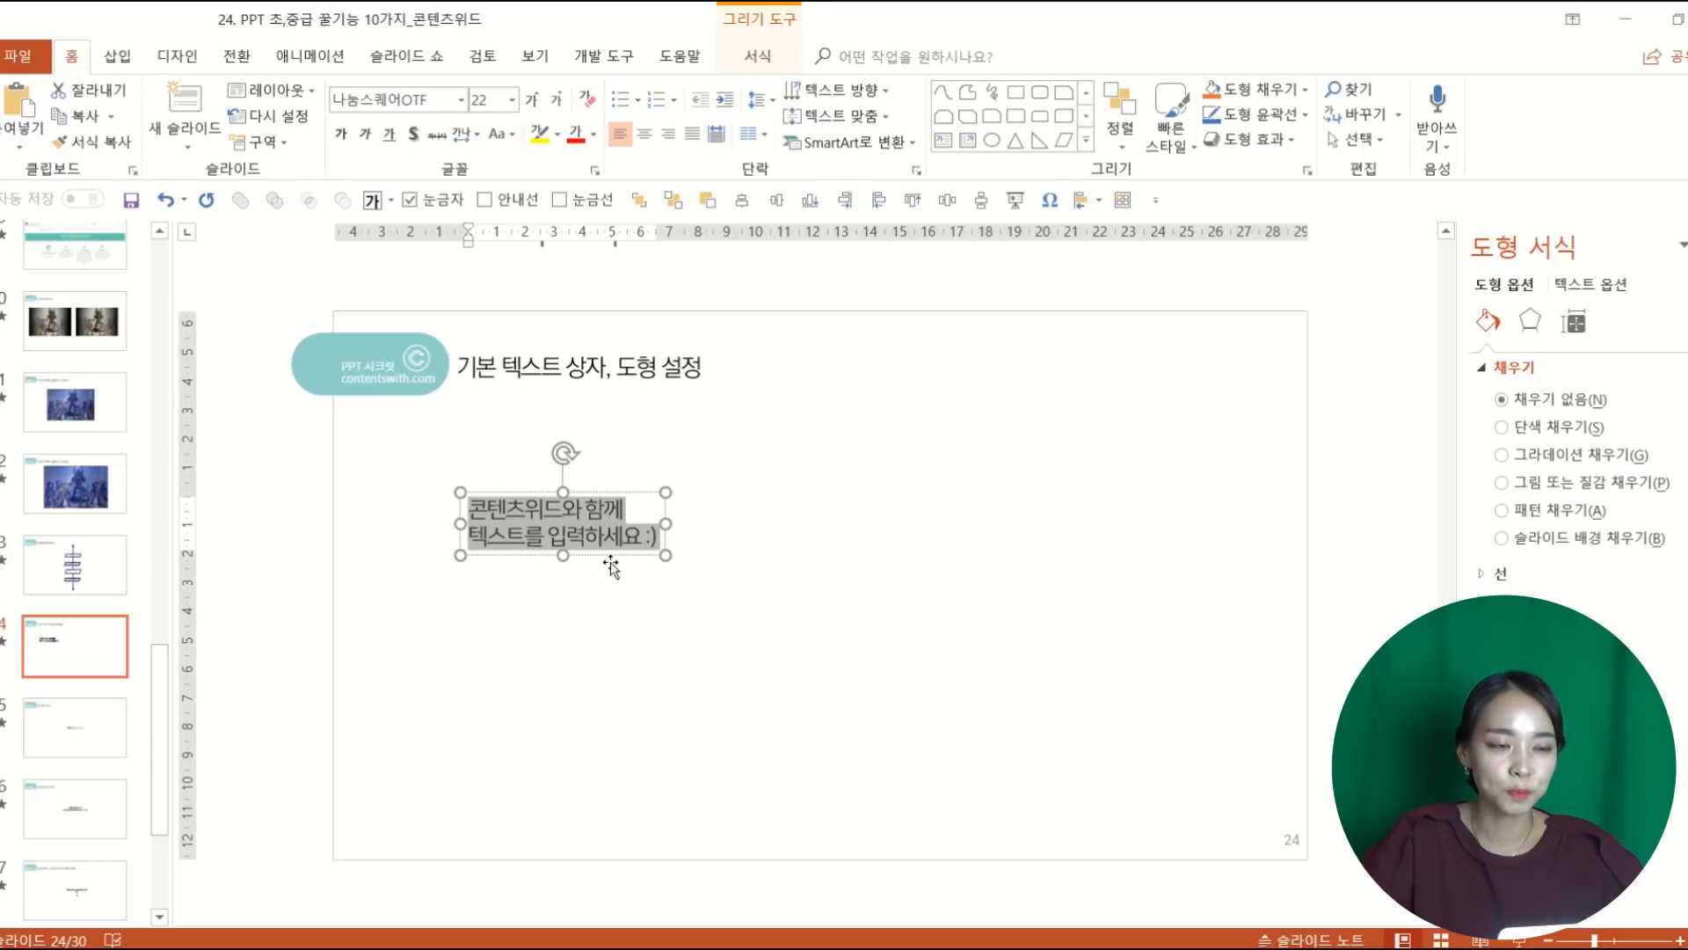
Step: Set the line spacing of both lines of the sample text to 배수 (multiple) with a value of 1.2
left_click(757, 100)
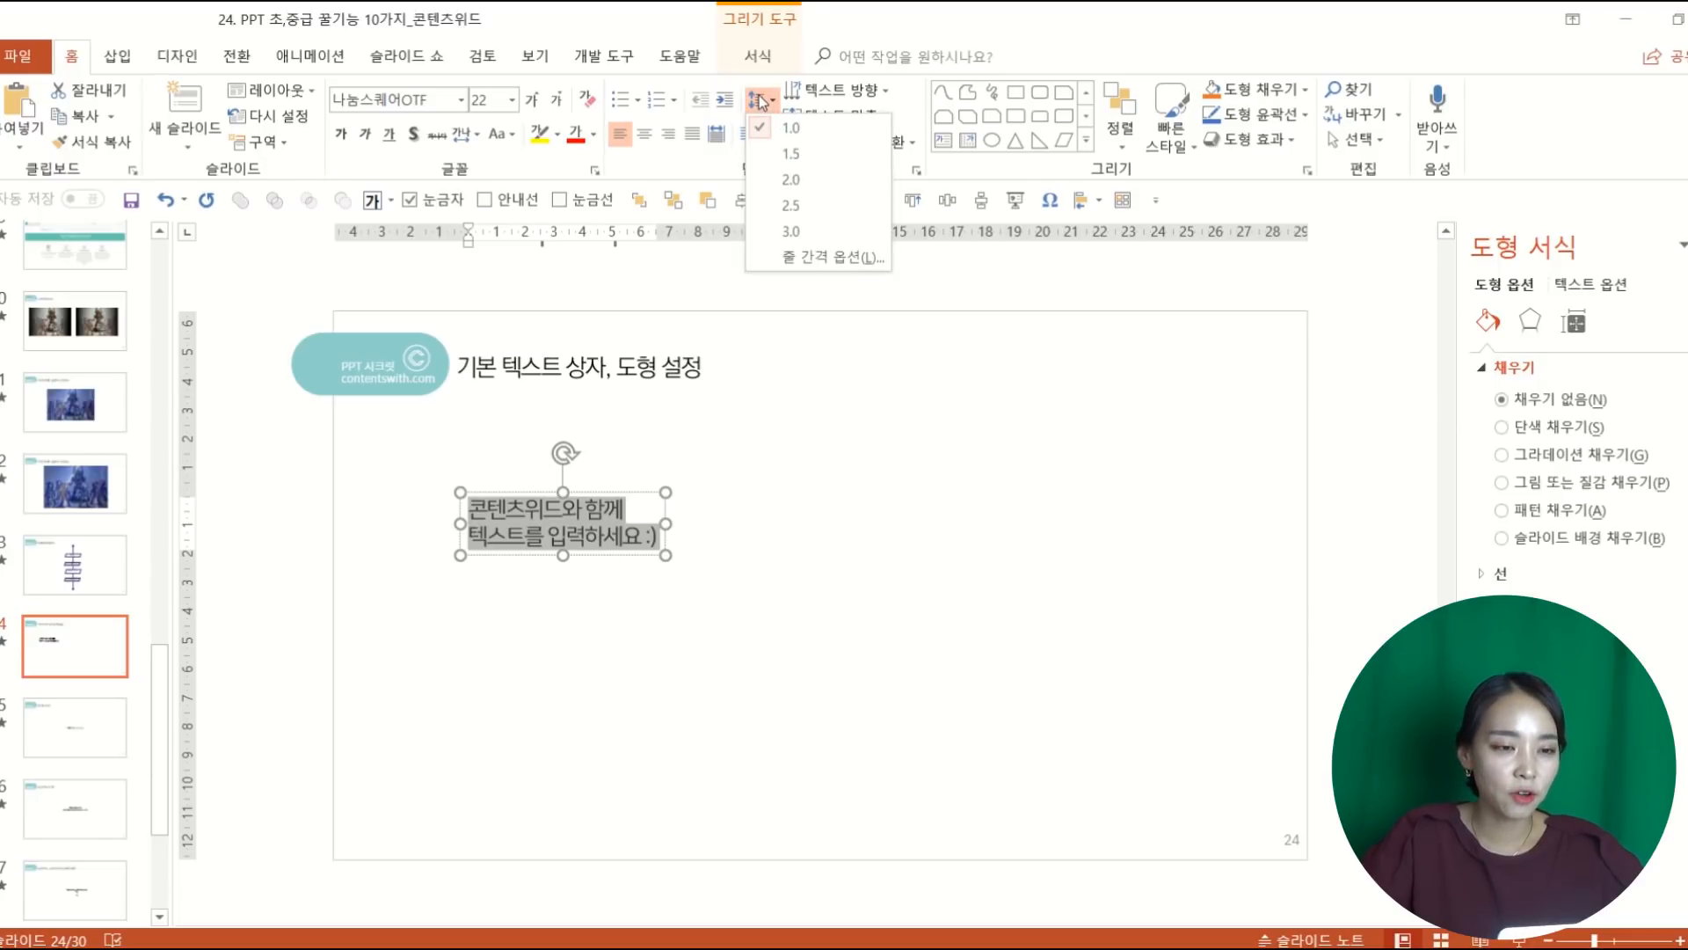
left_click(801, 231)
left_click(962, 547)
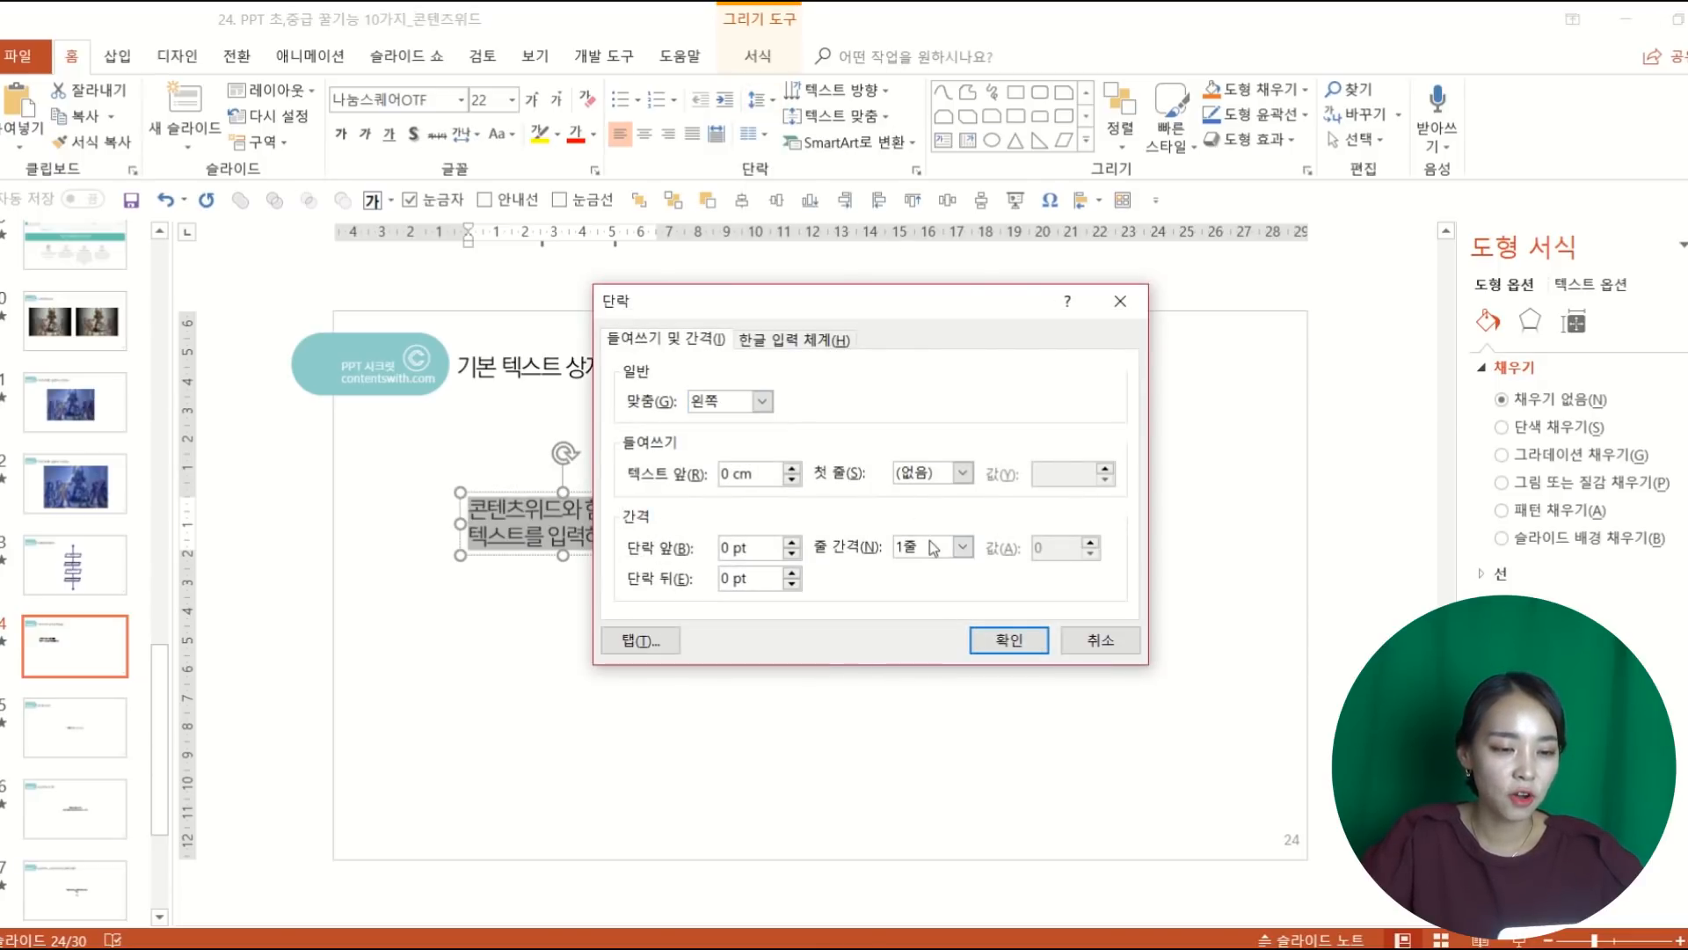
left_click(936, 654)
double_click(1041, 547)
type("1.2")
key("Return")
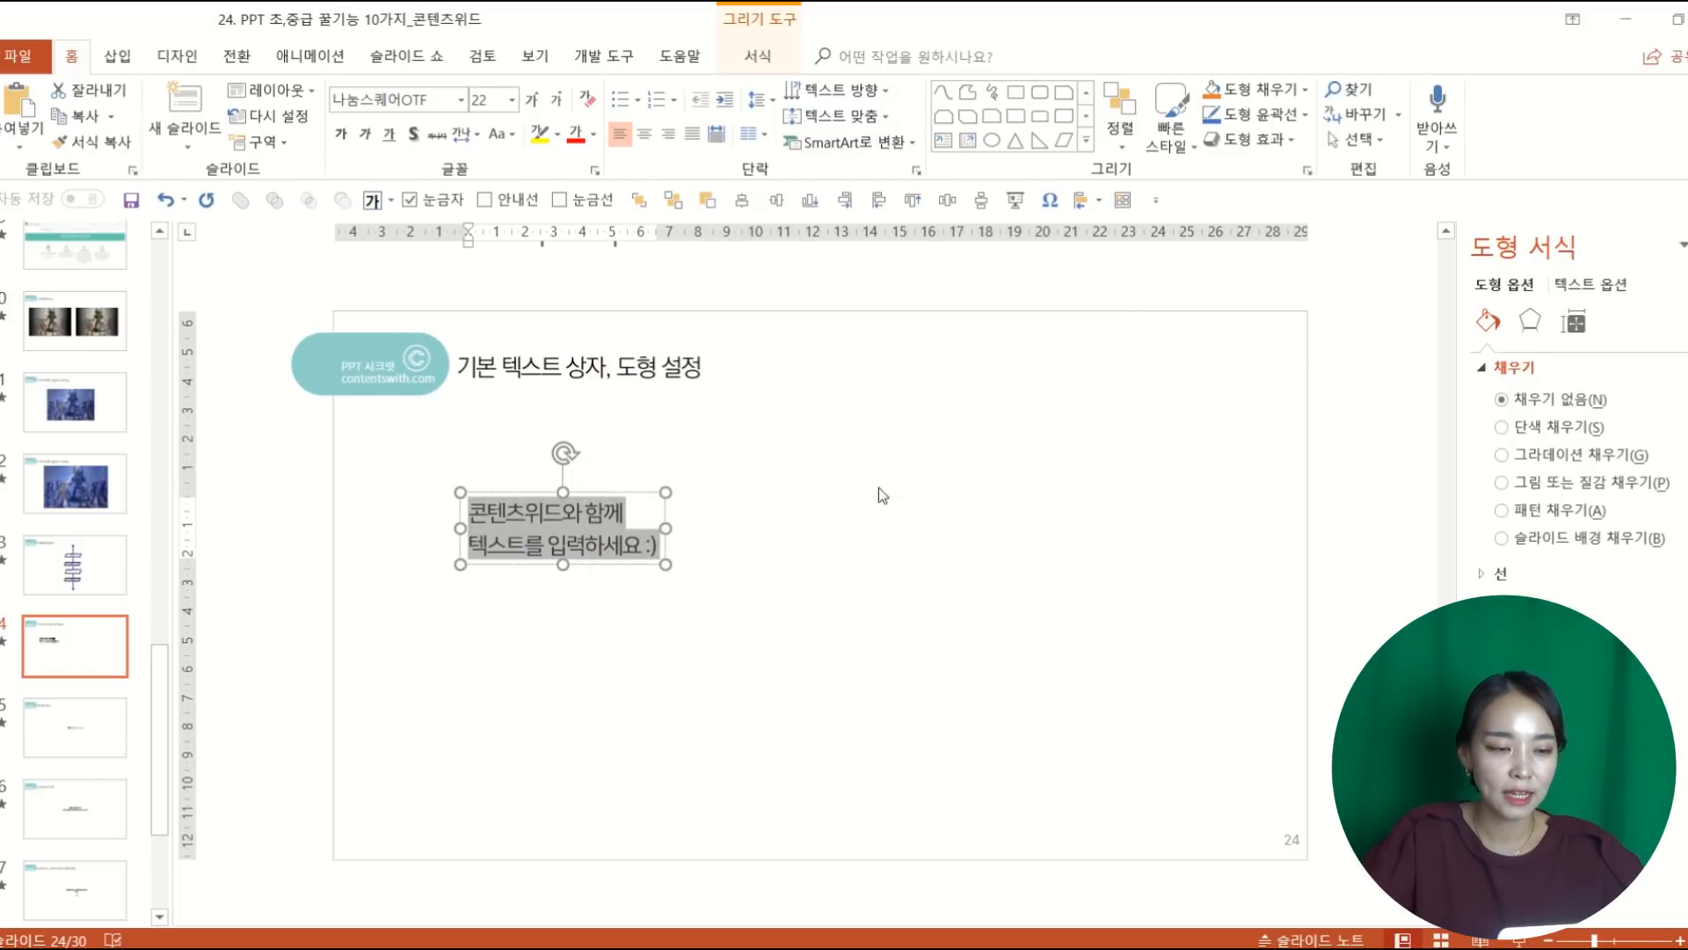
left_click(836, 614)
Step: Review the sample text's font, font size, character spacing and line spacing settings
left_click(511, 518)
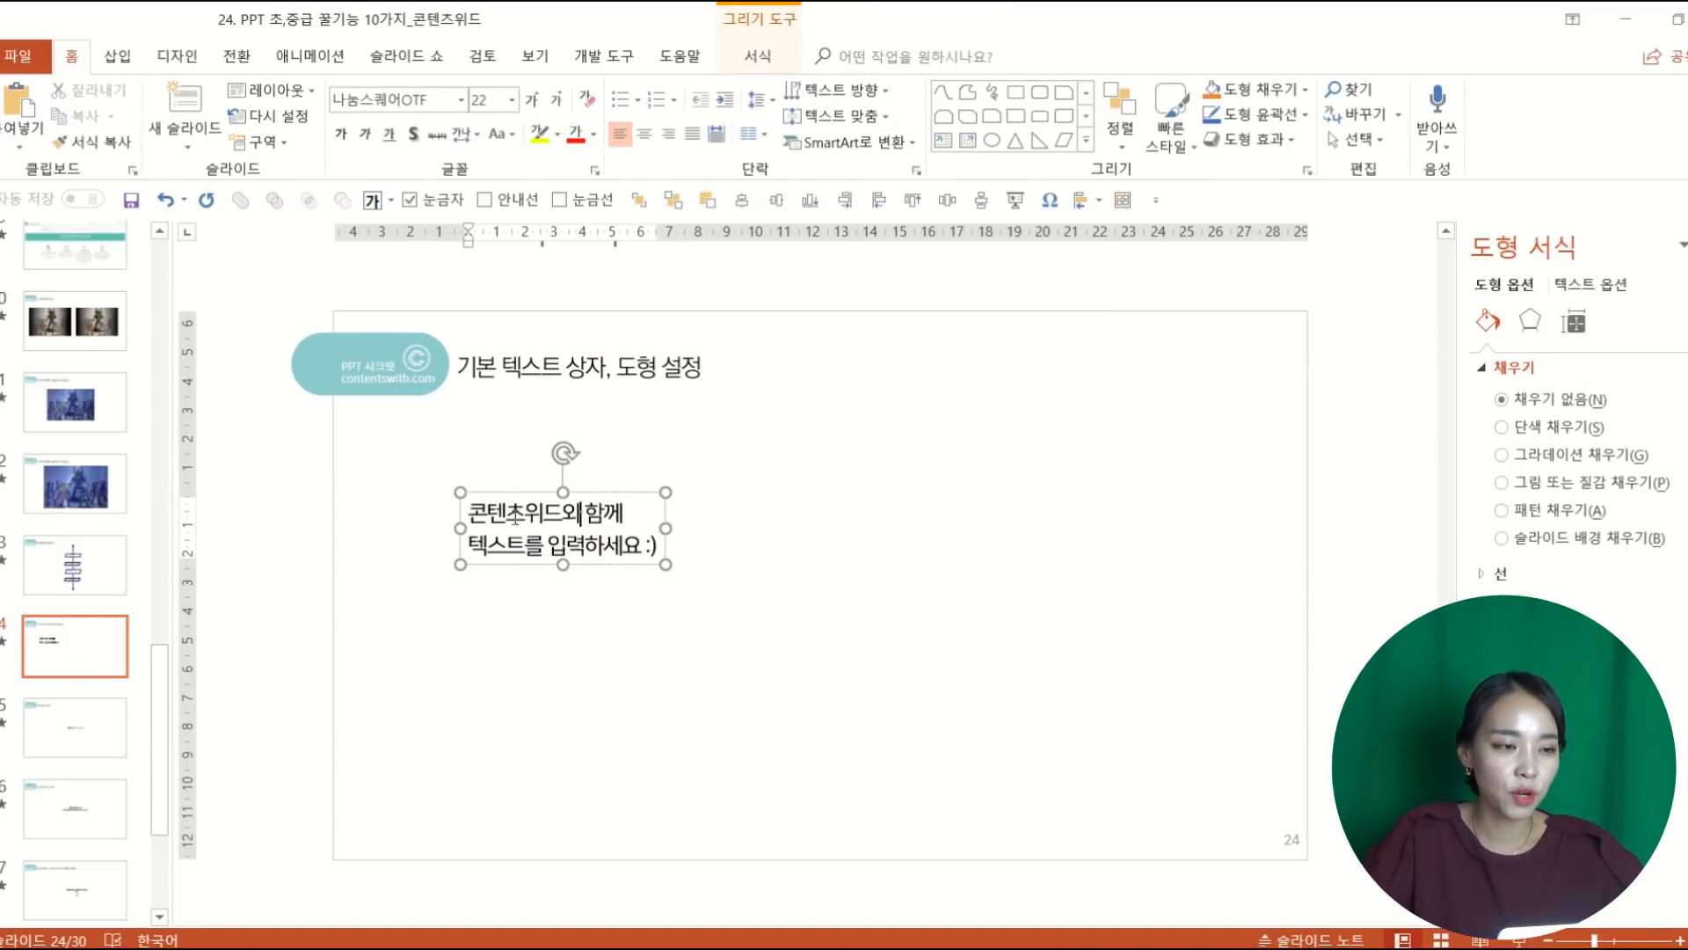
left_click(402, 98)
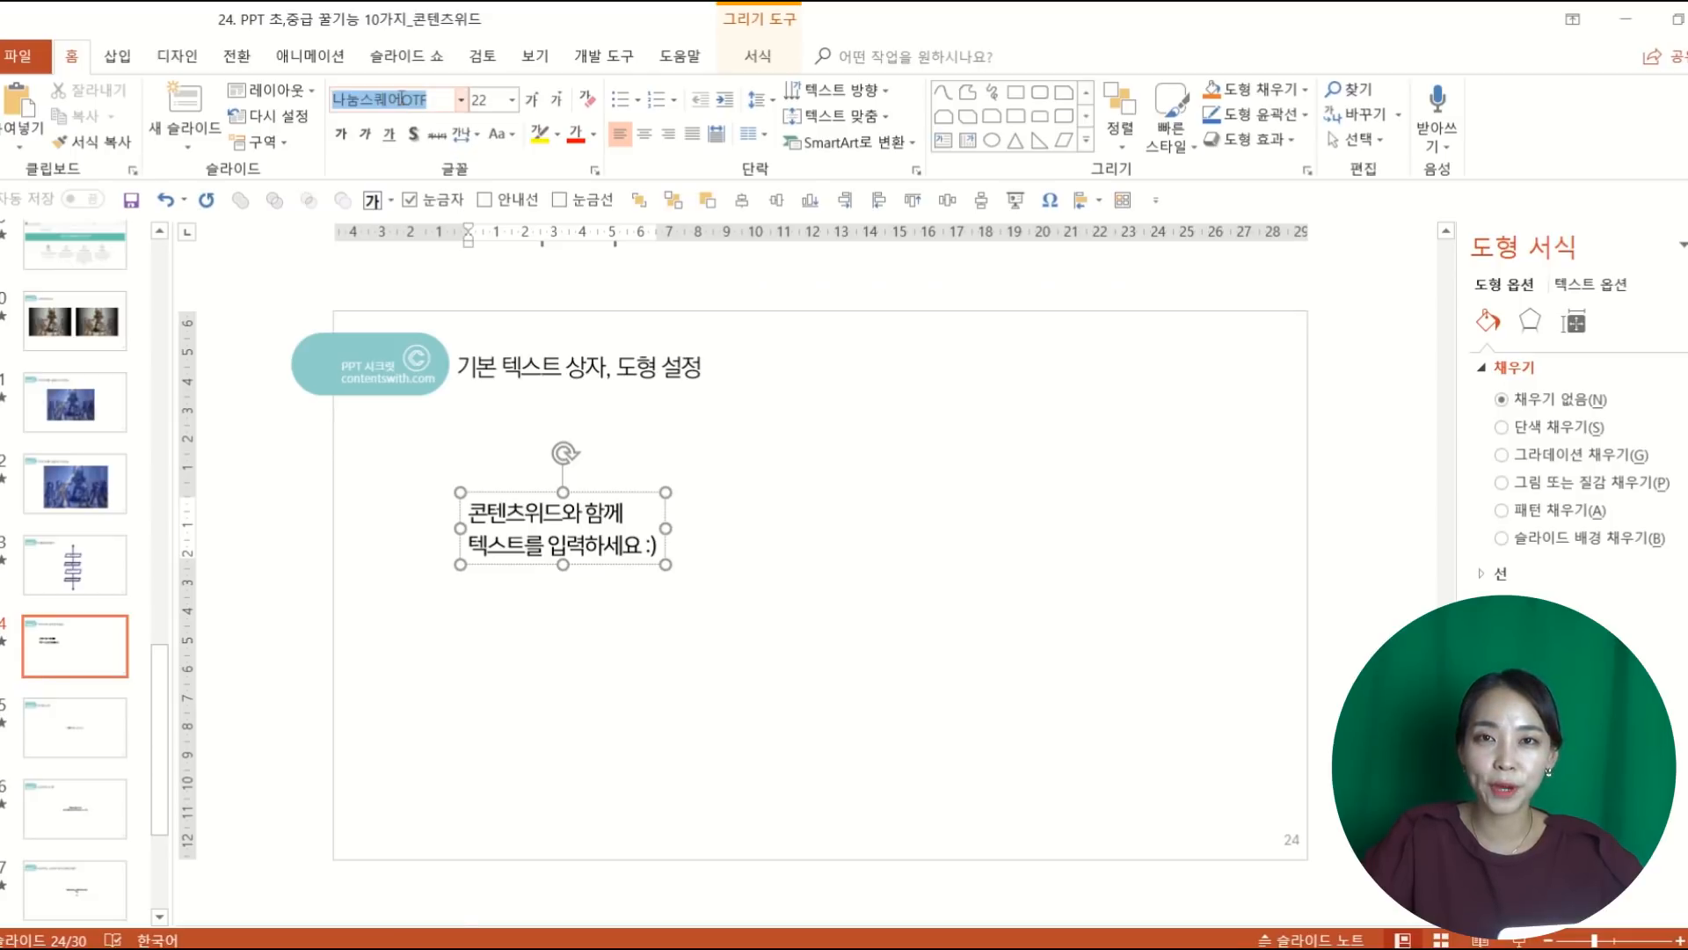
left_click(489, 100)
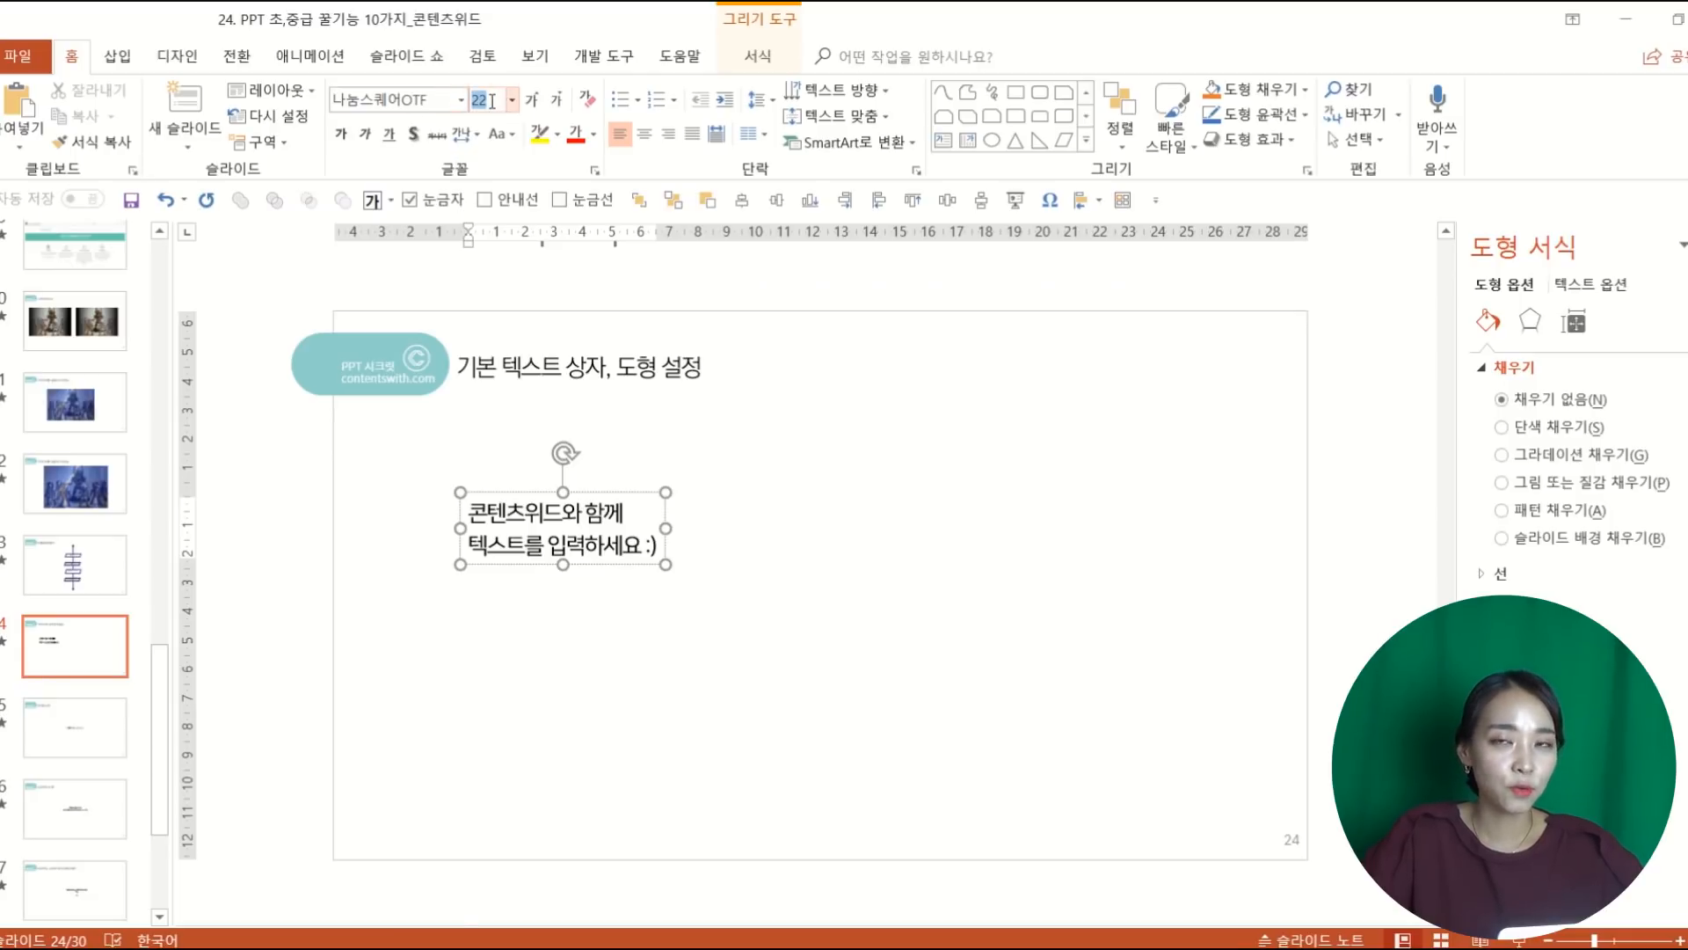
left_click(463, 135)
left_click(464, 136)
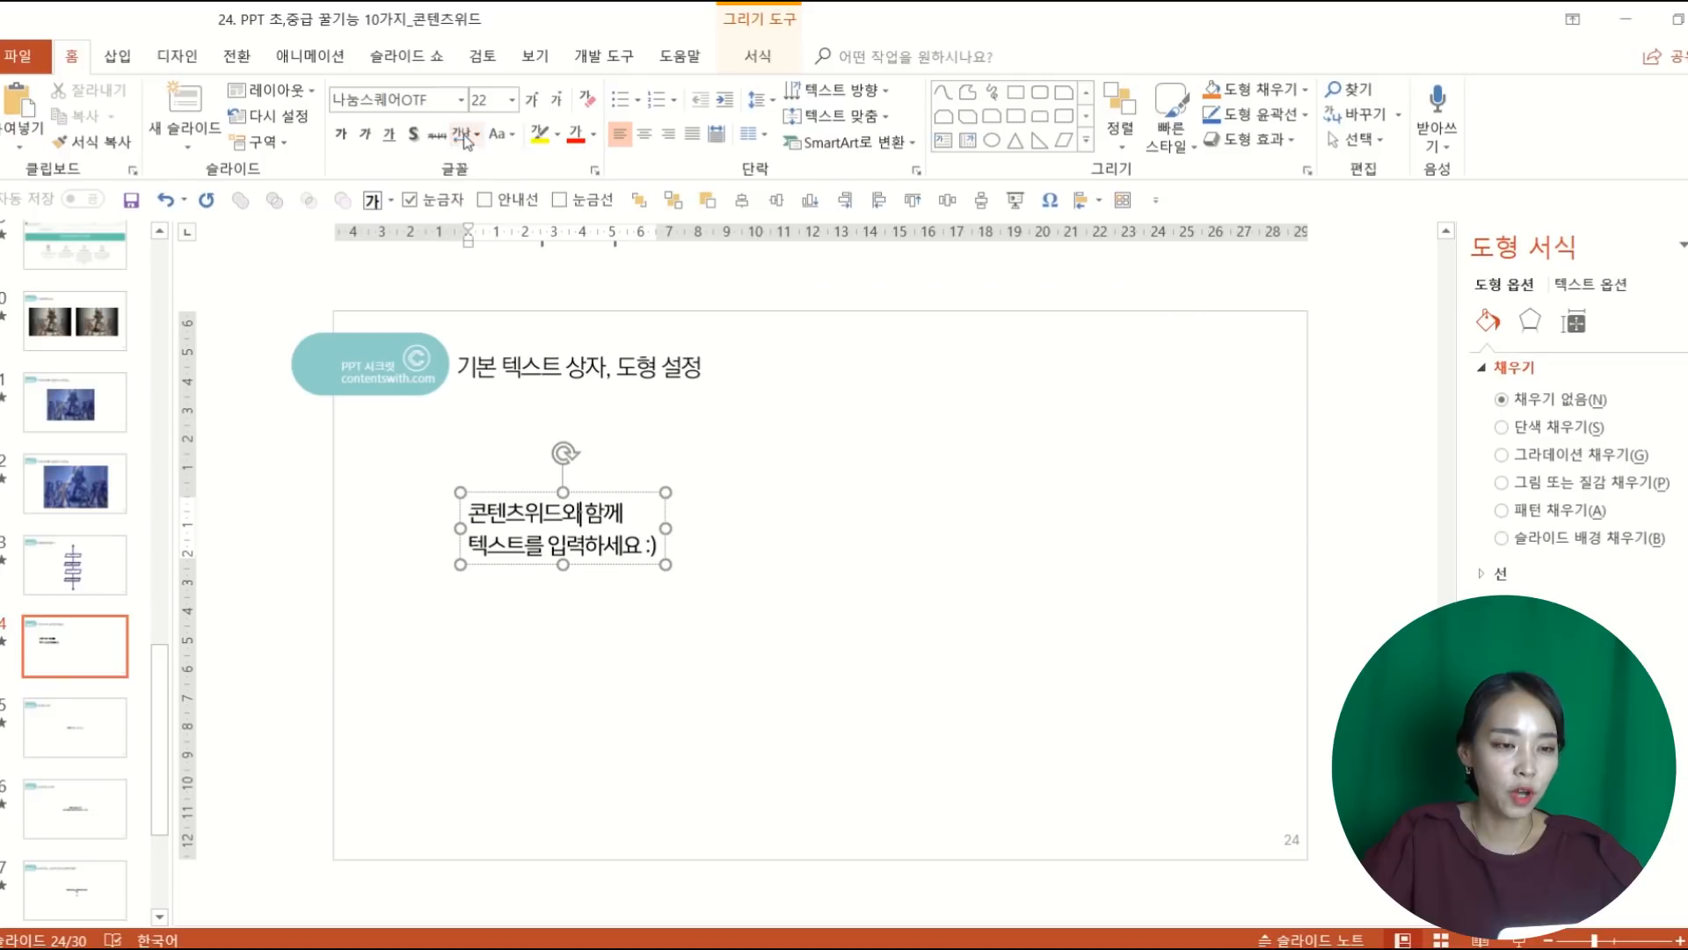
left_click(756, 99)
left_click(789, 257)
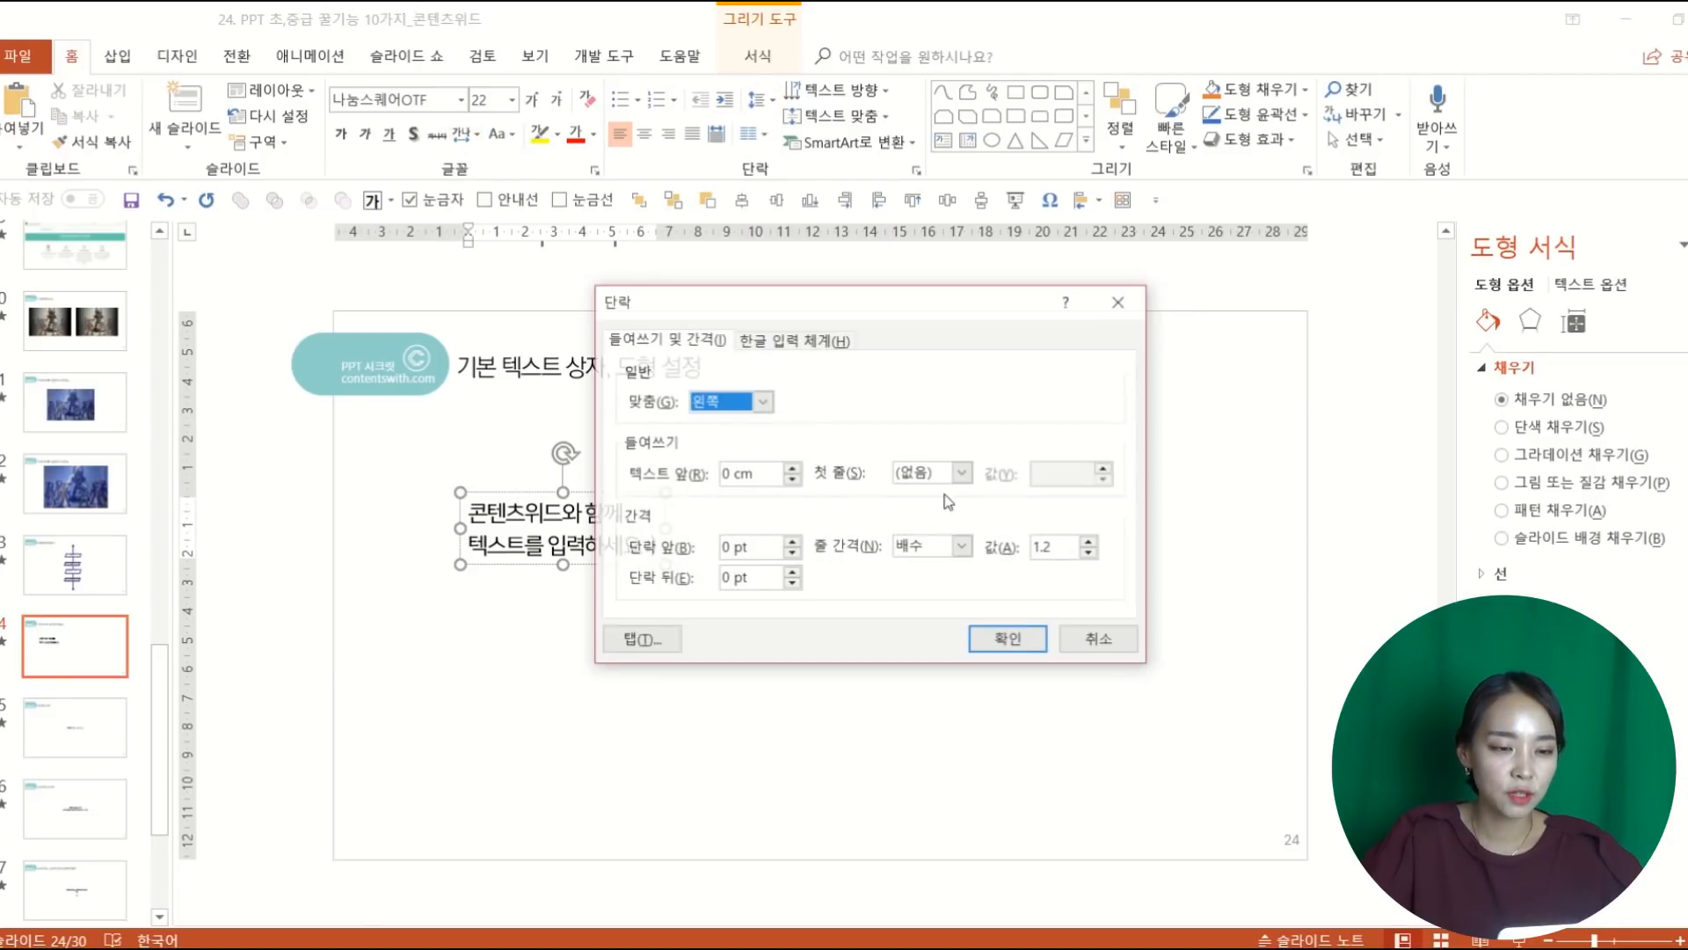
left_click(962, 546)
left_click(932, 662)
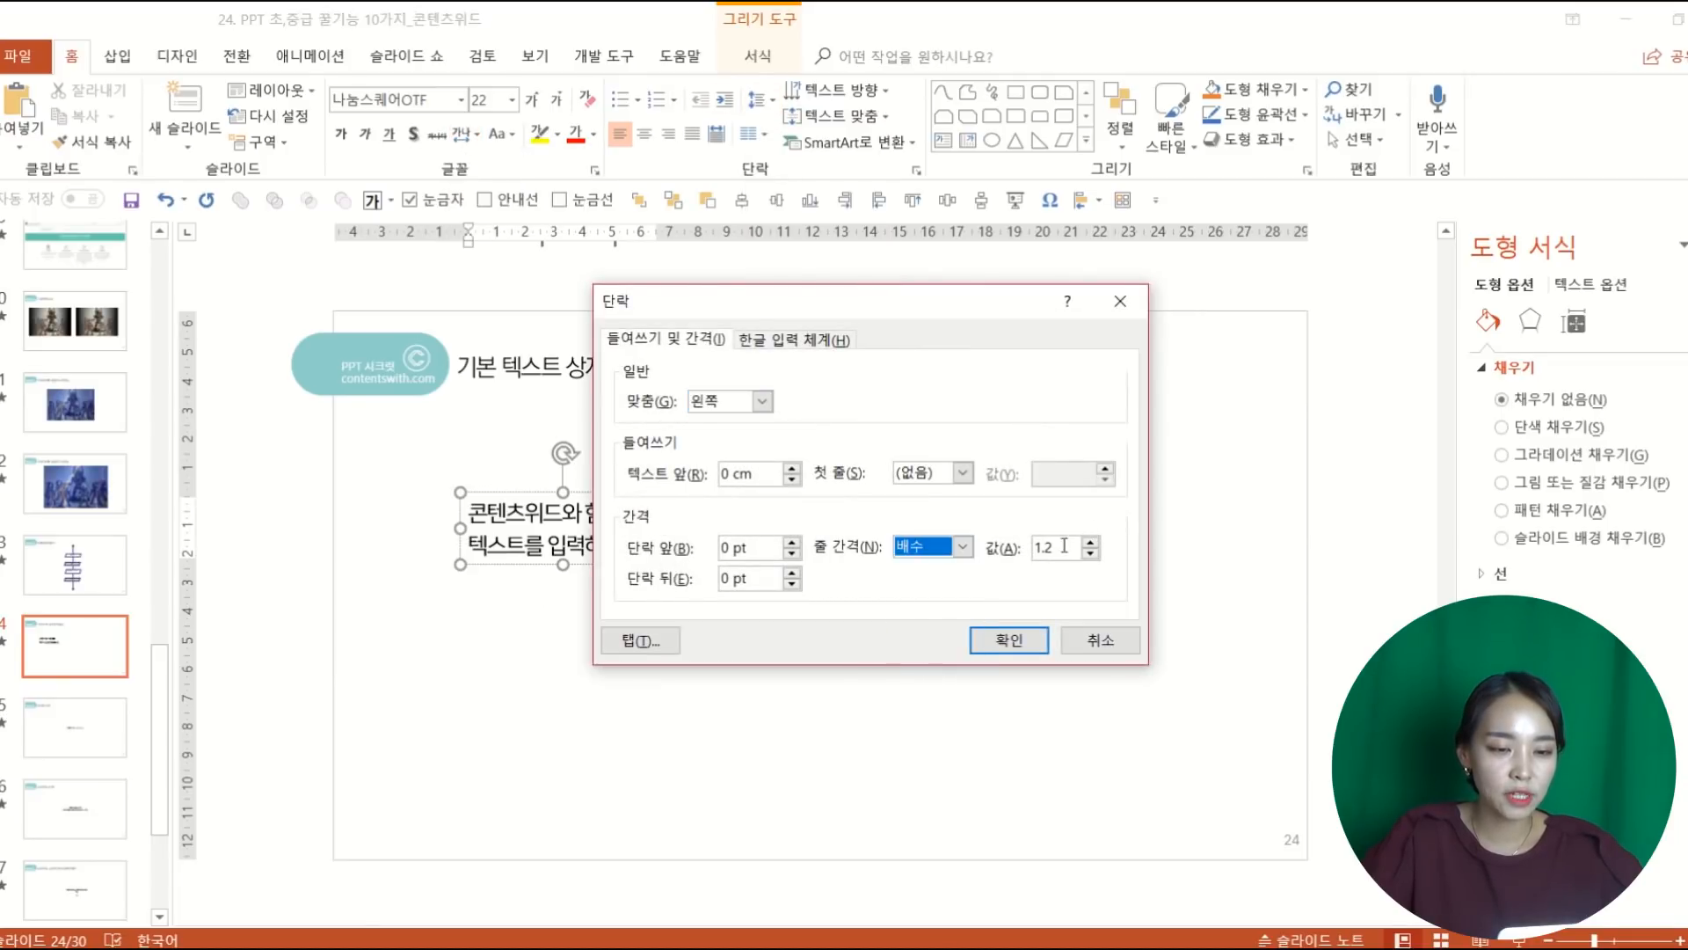
left_click(1009, 639)
left_click(835, 725)
Step: Set the formatted sample text box as the default text box (기본 텍스트 상자로 설정)
left_click(525, 542)
triple_click(525, 544)
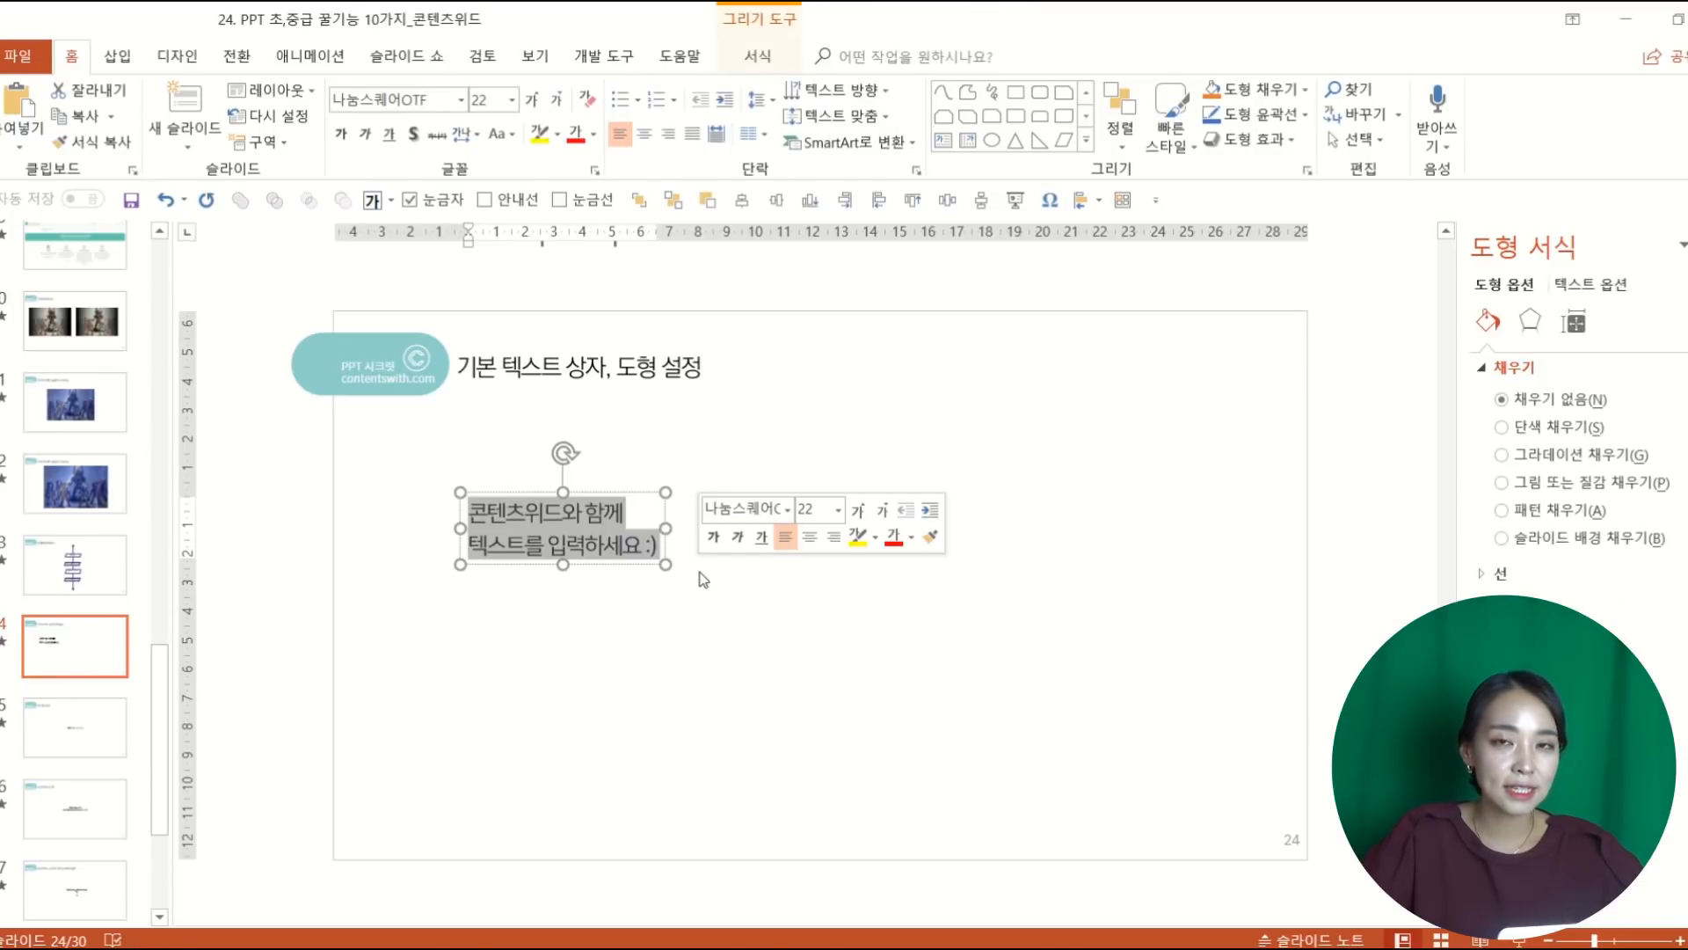
left_click(648, 497)
right_click(649, 497)
key("Escape")
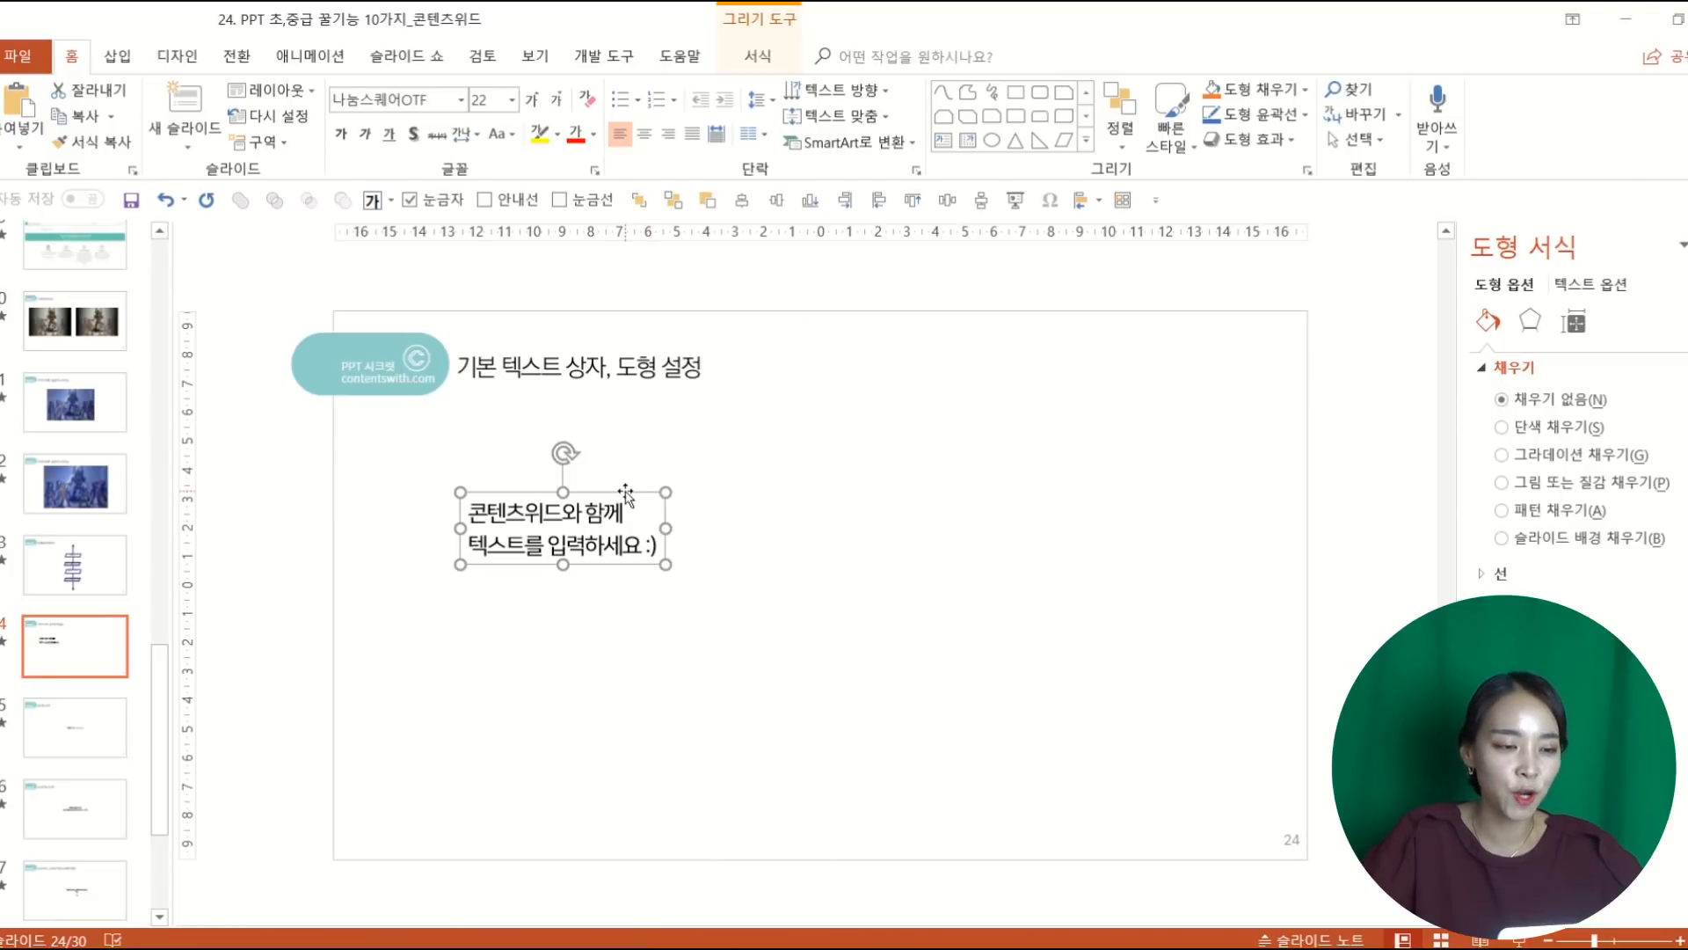
right_click(627, 495)
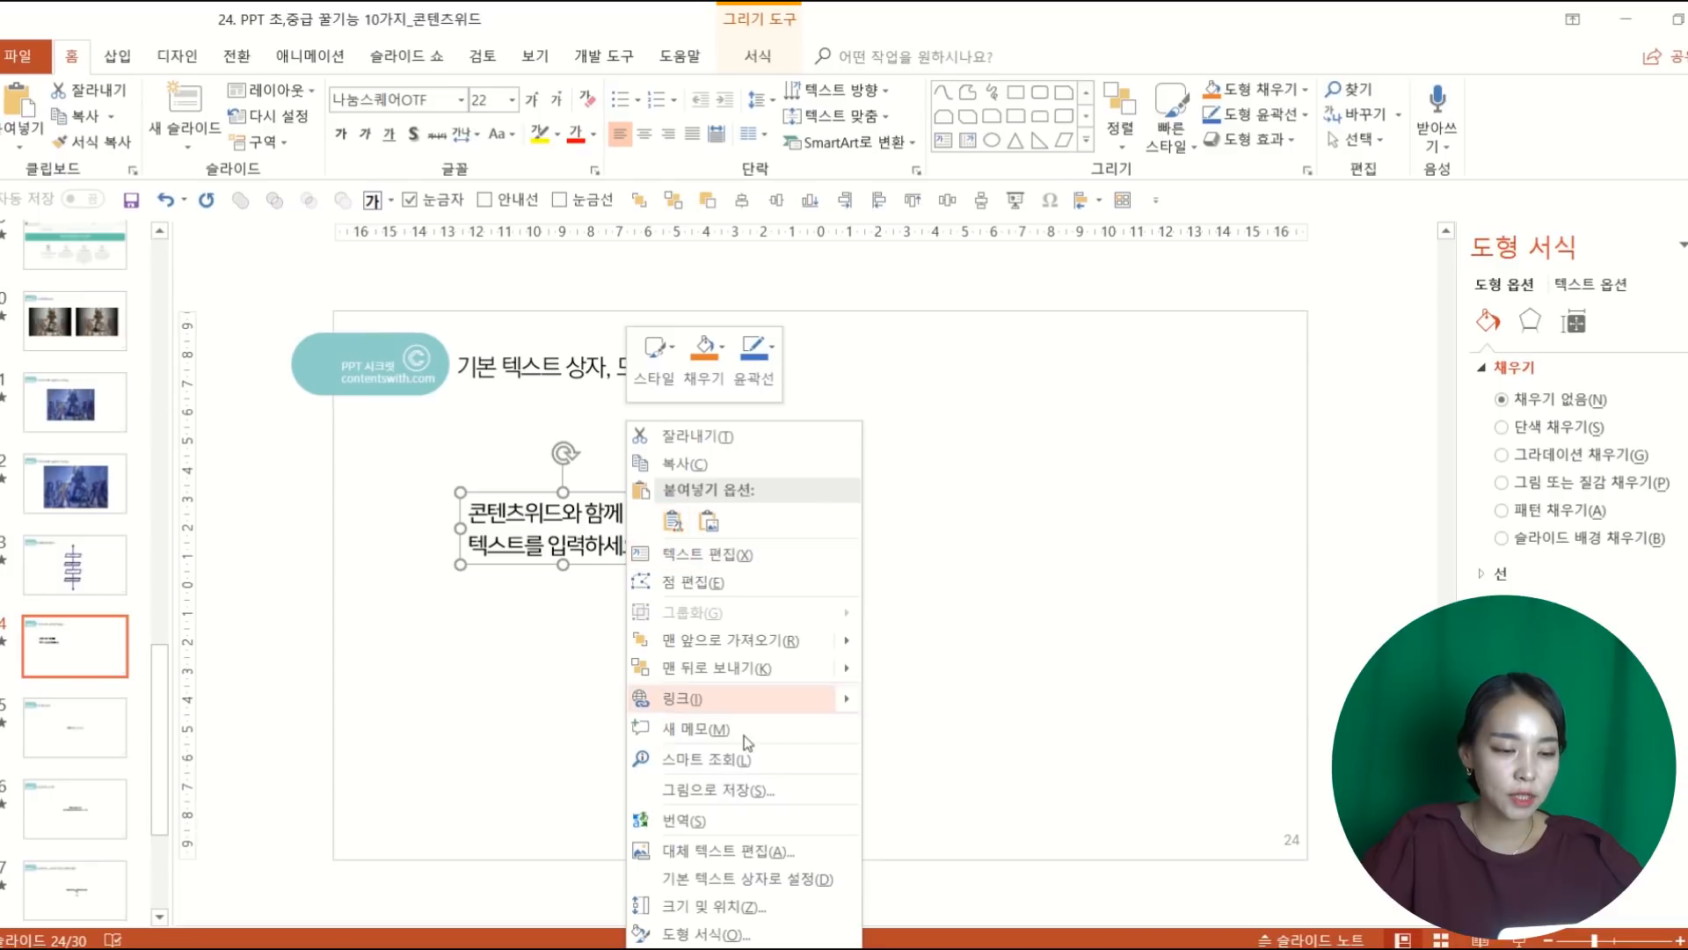
left_click(770, 879)
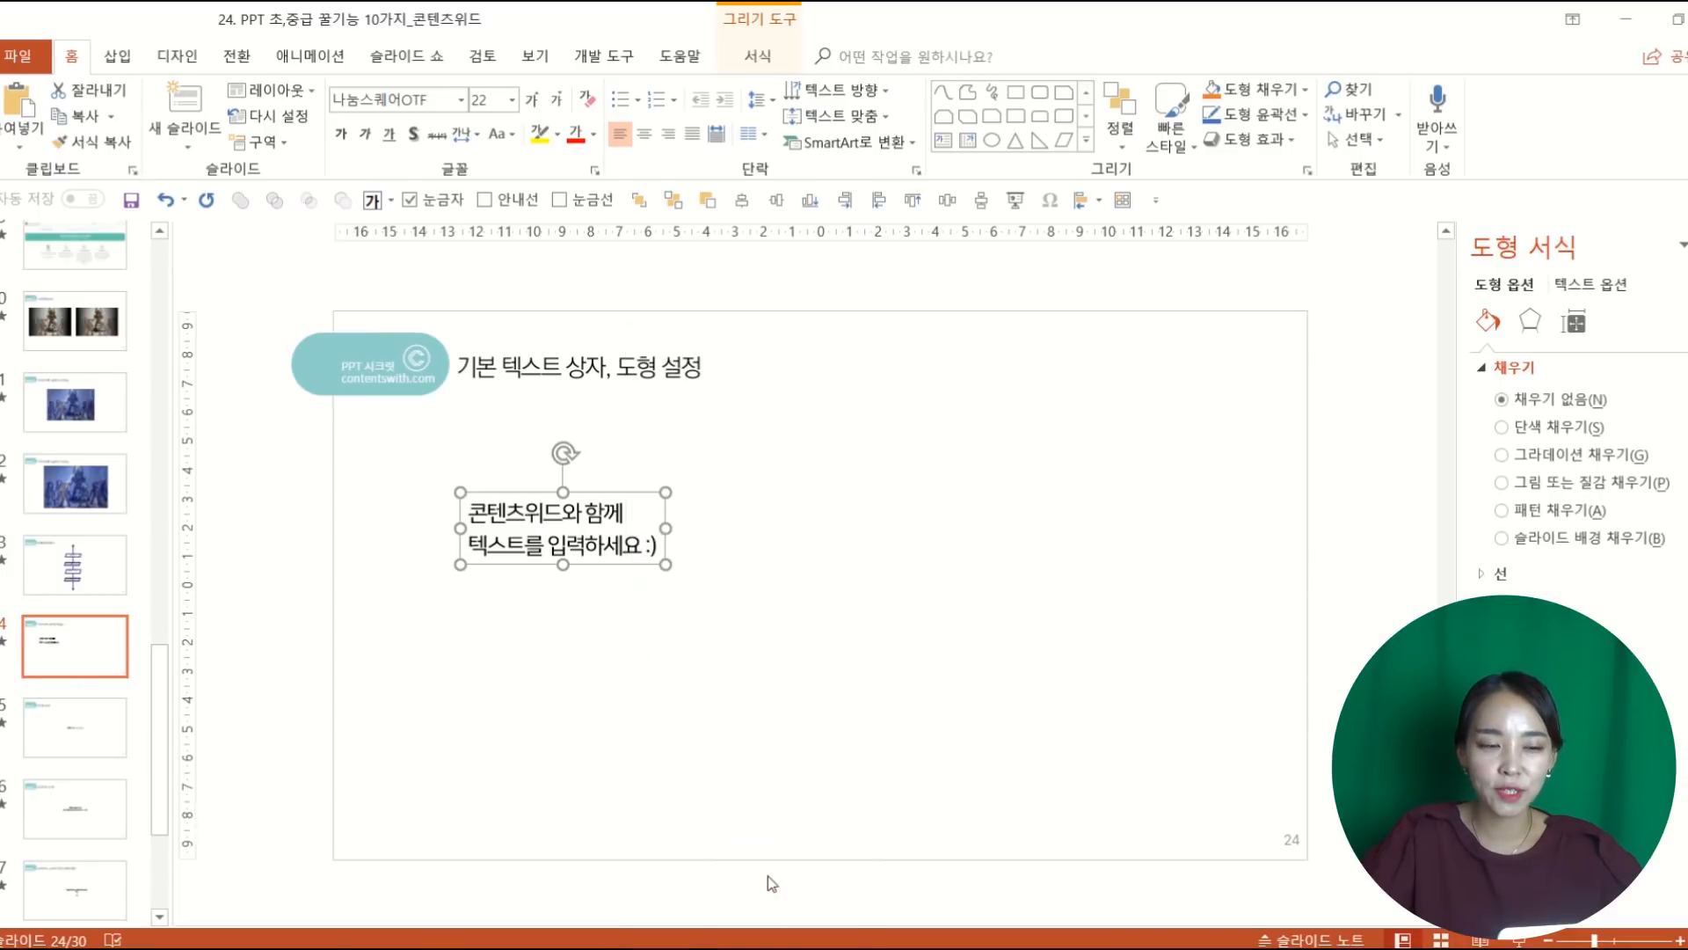
Step: Insert a trial text box below the sample text reading "텍스트를 이력하면"
left_click(718, 696)
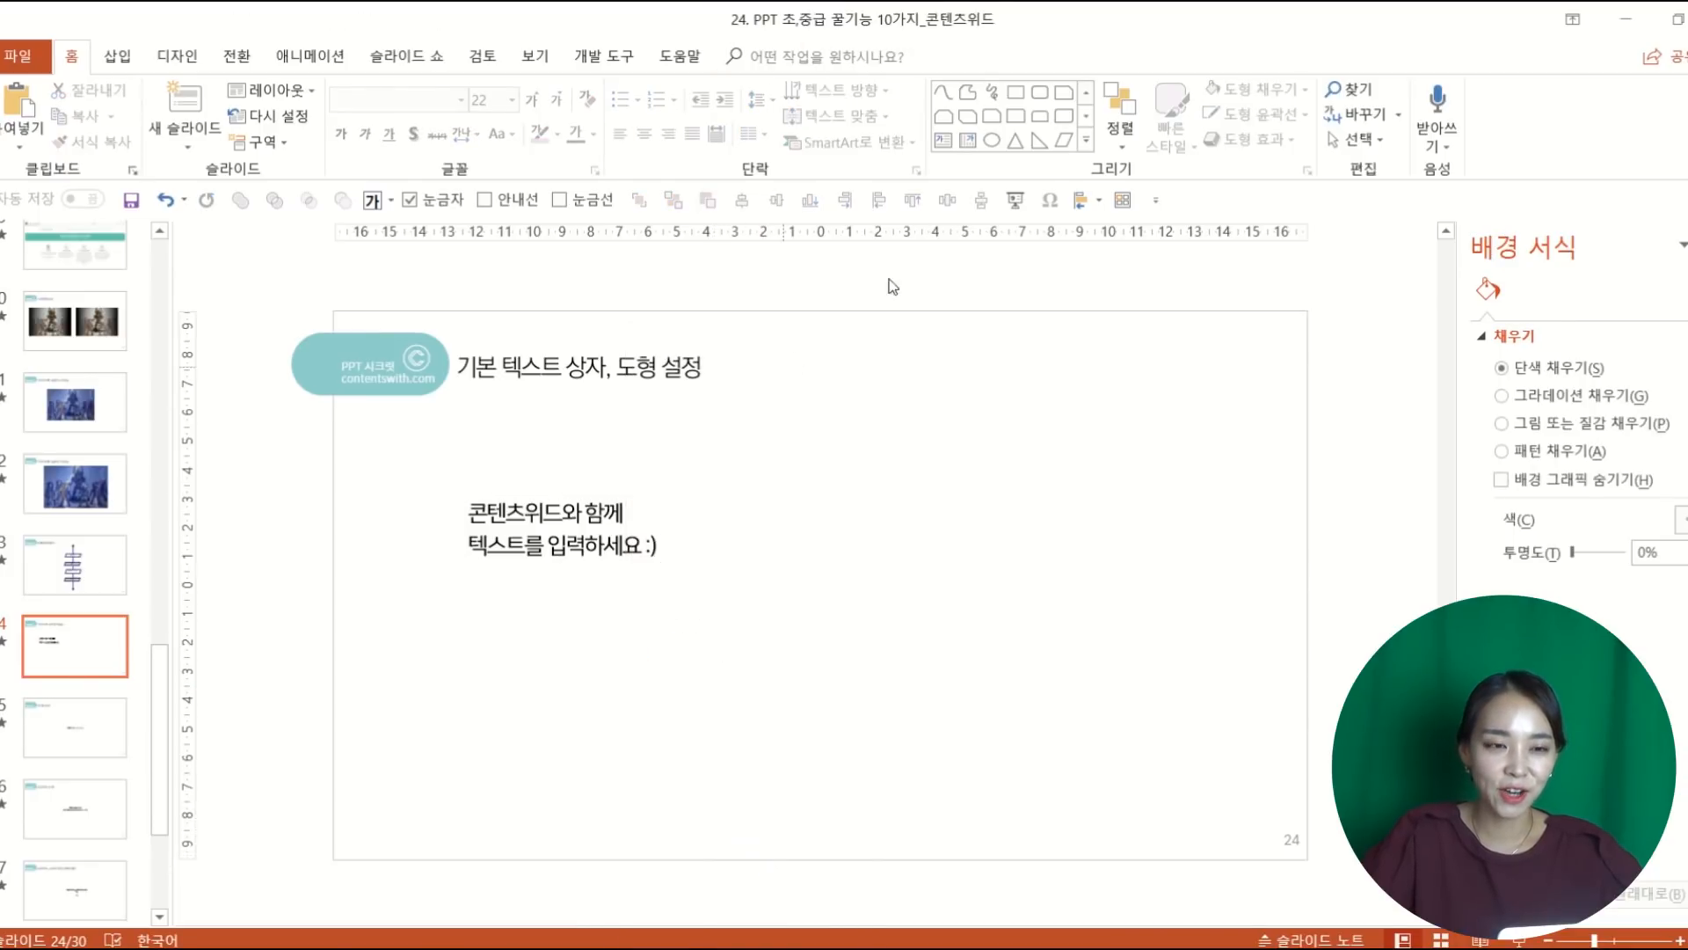
left_click(943, 141)
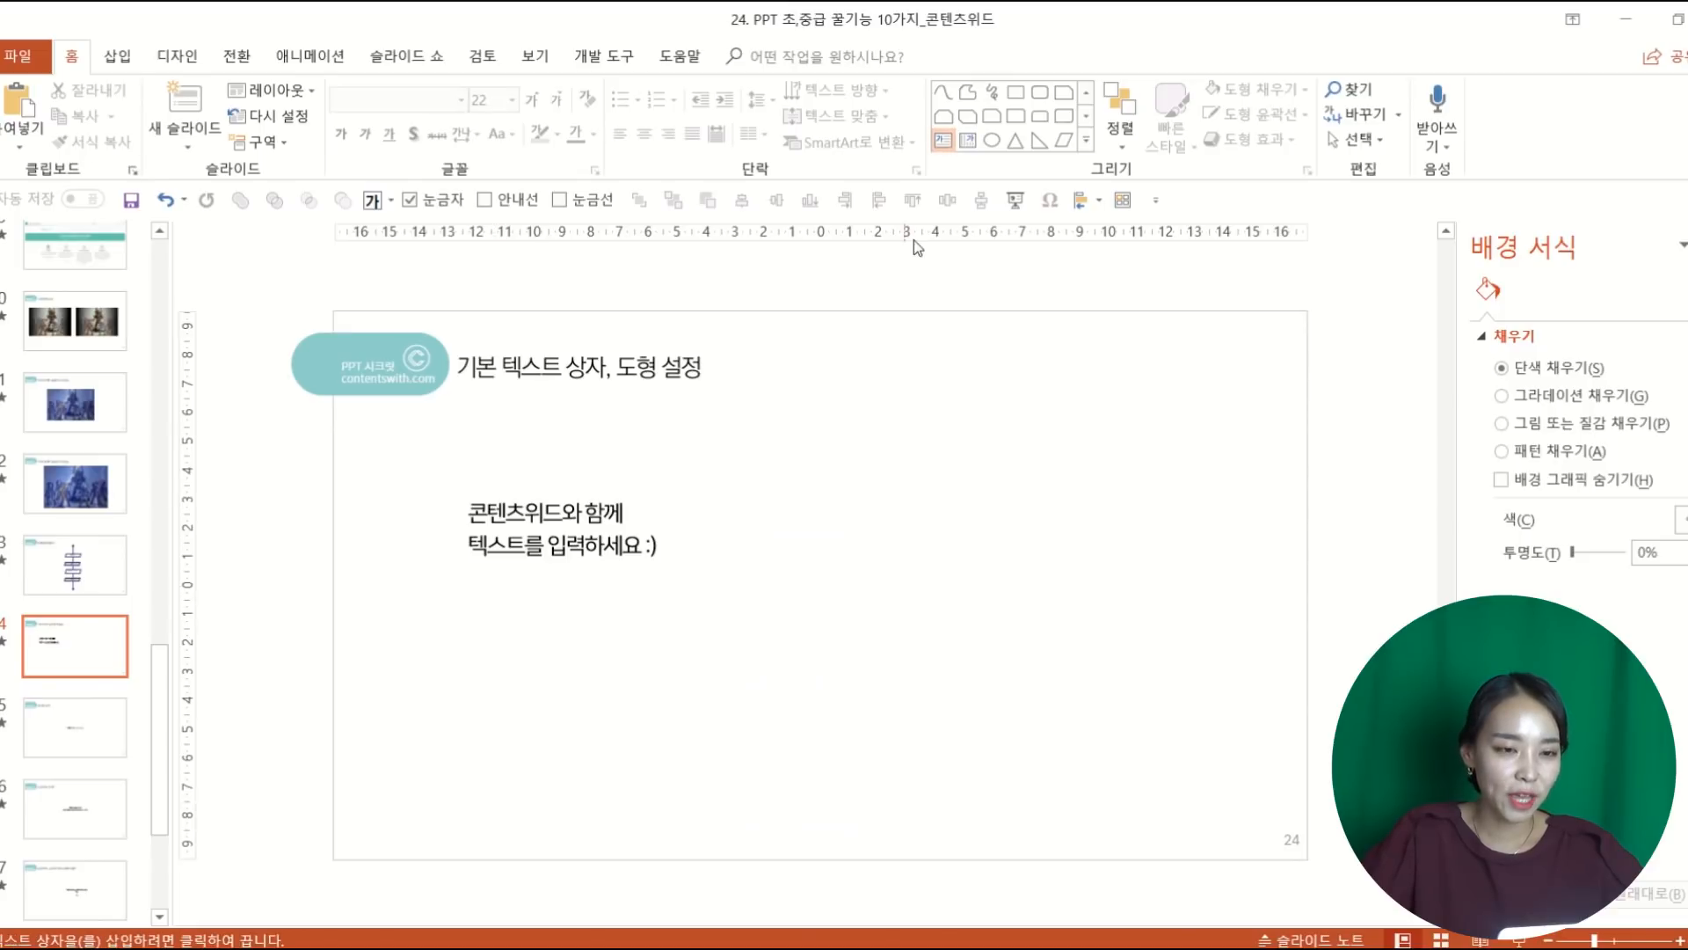
left_click(944, 140)
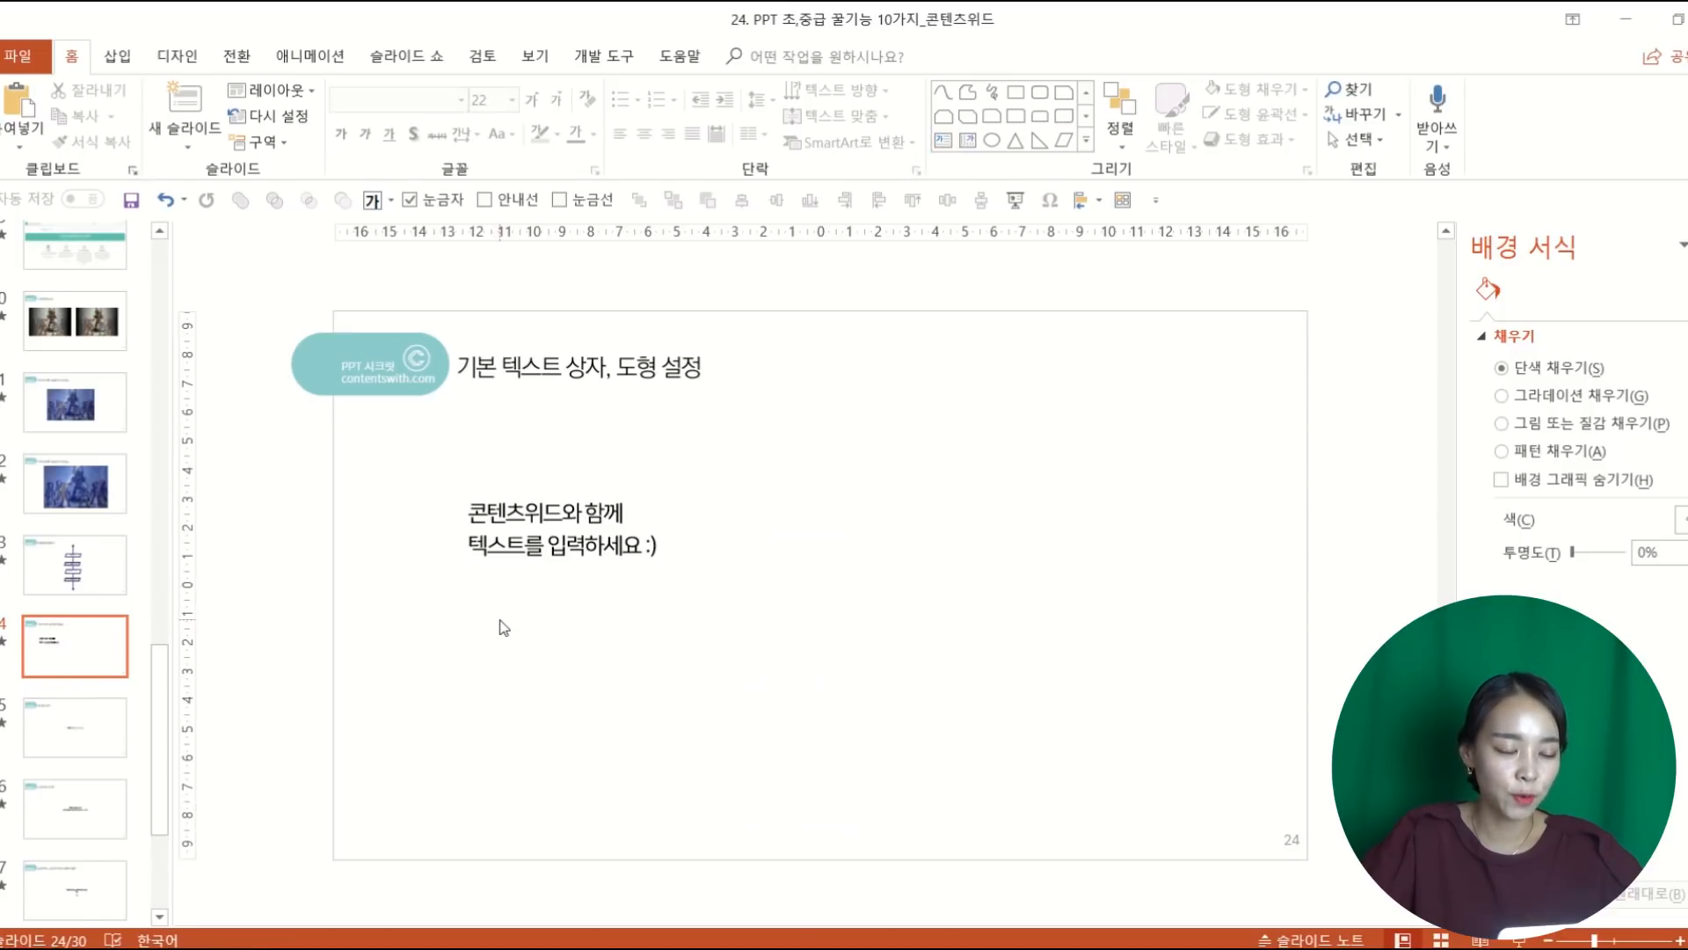
left_click(943, 140)
left_click(475, 630)
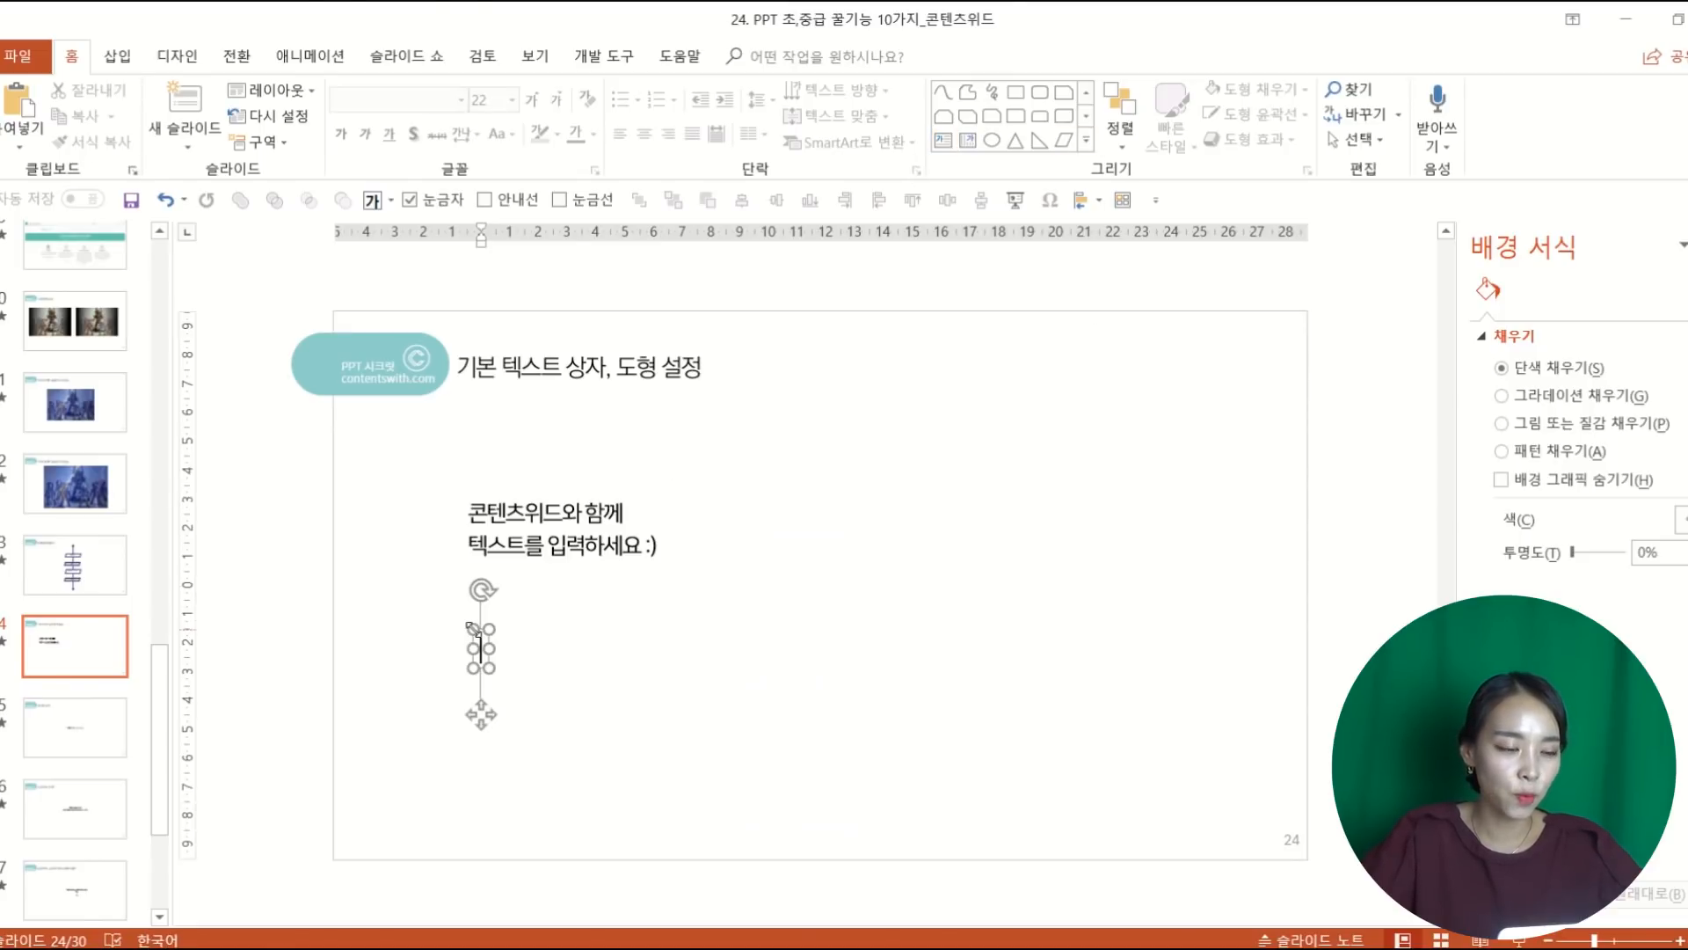
type("텍스를")
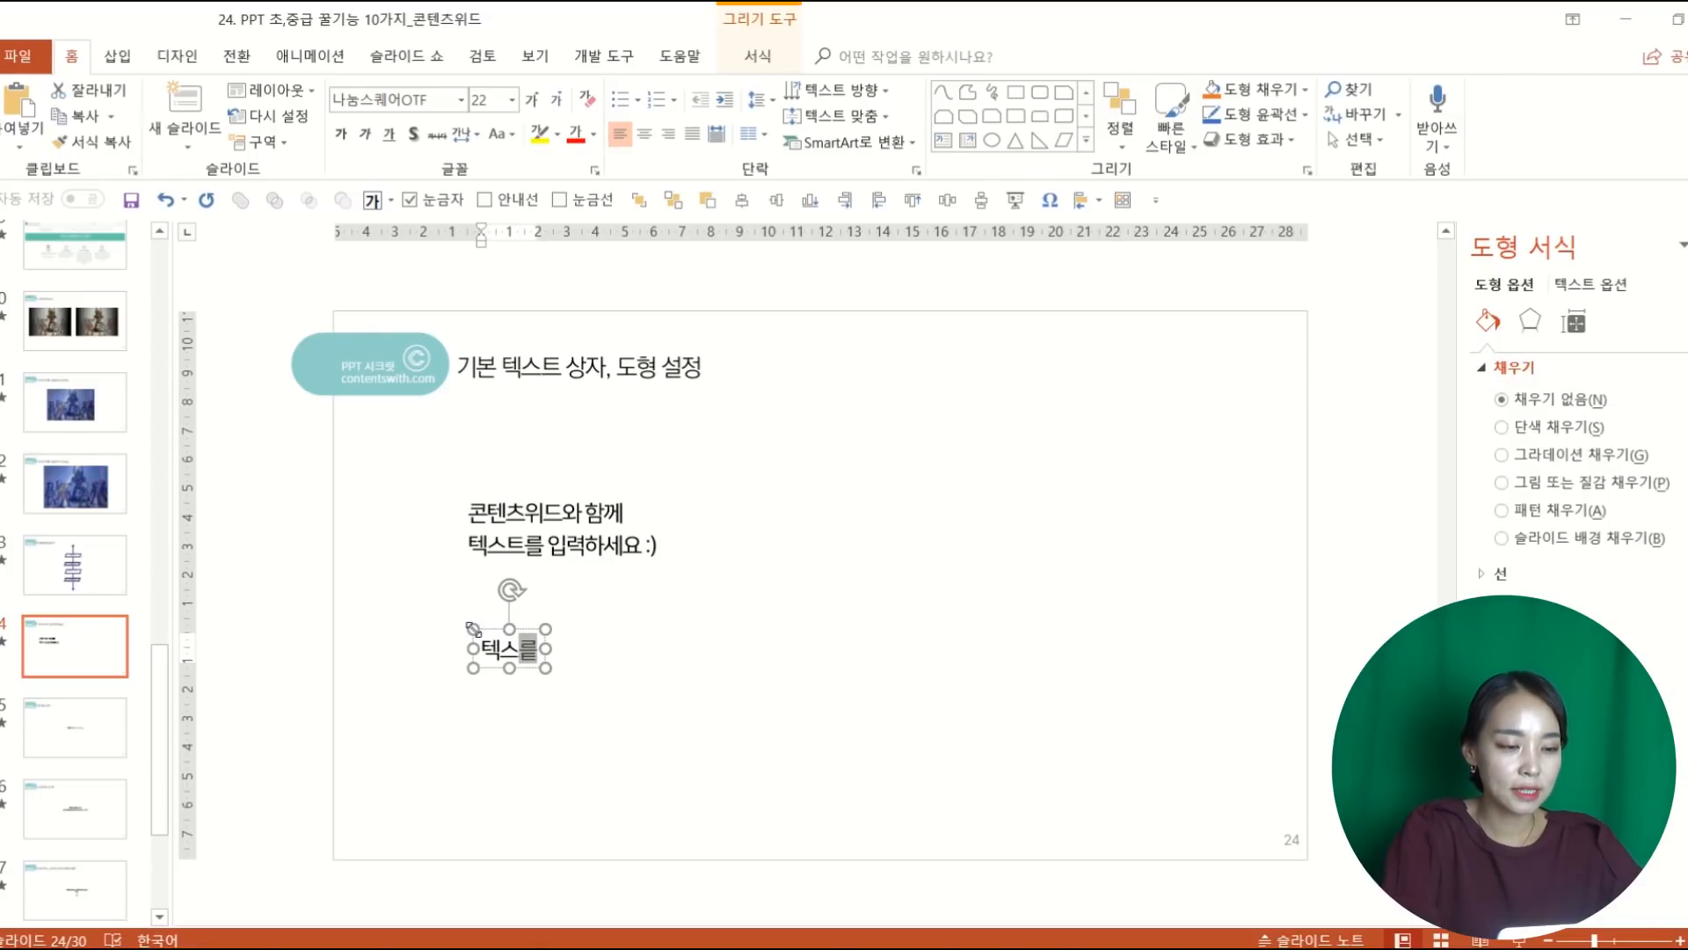
key("BackSpace")
type("트를 이력하")
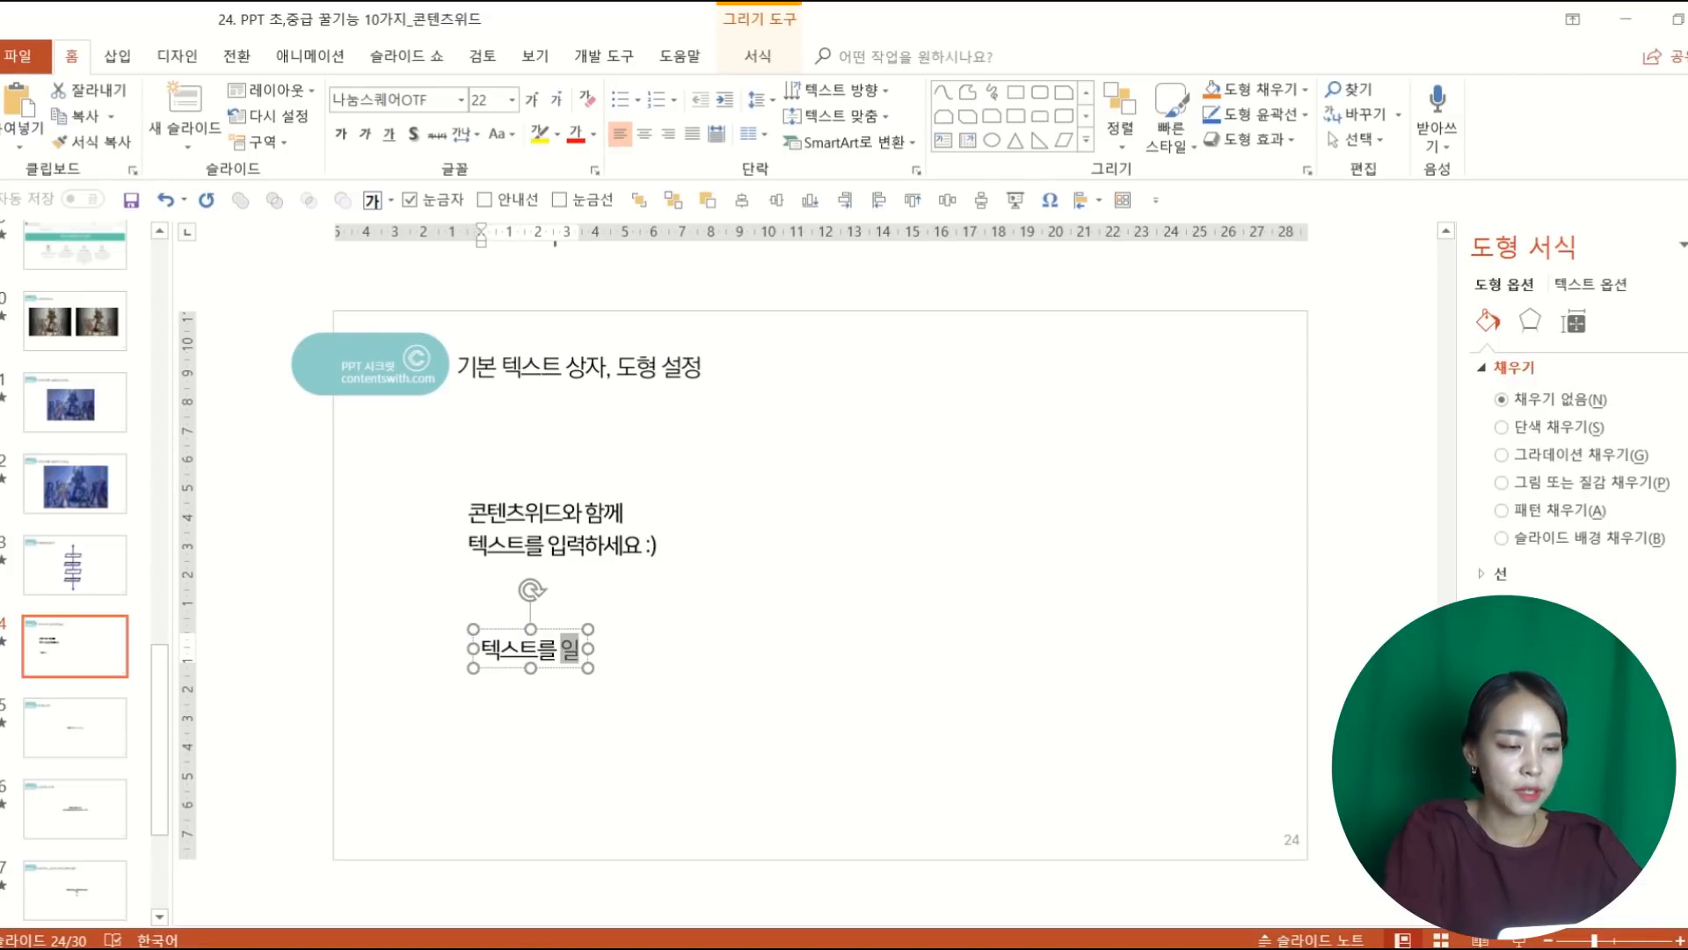
type("면")
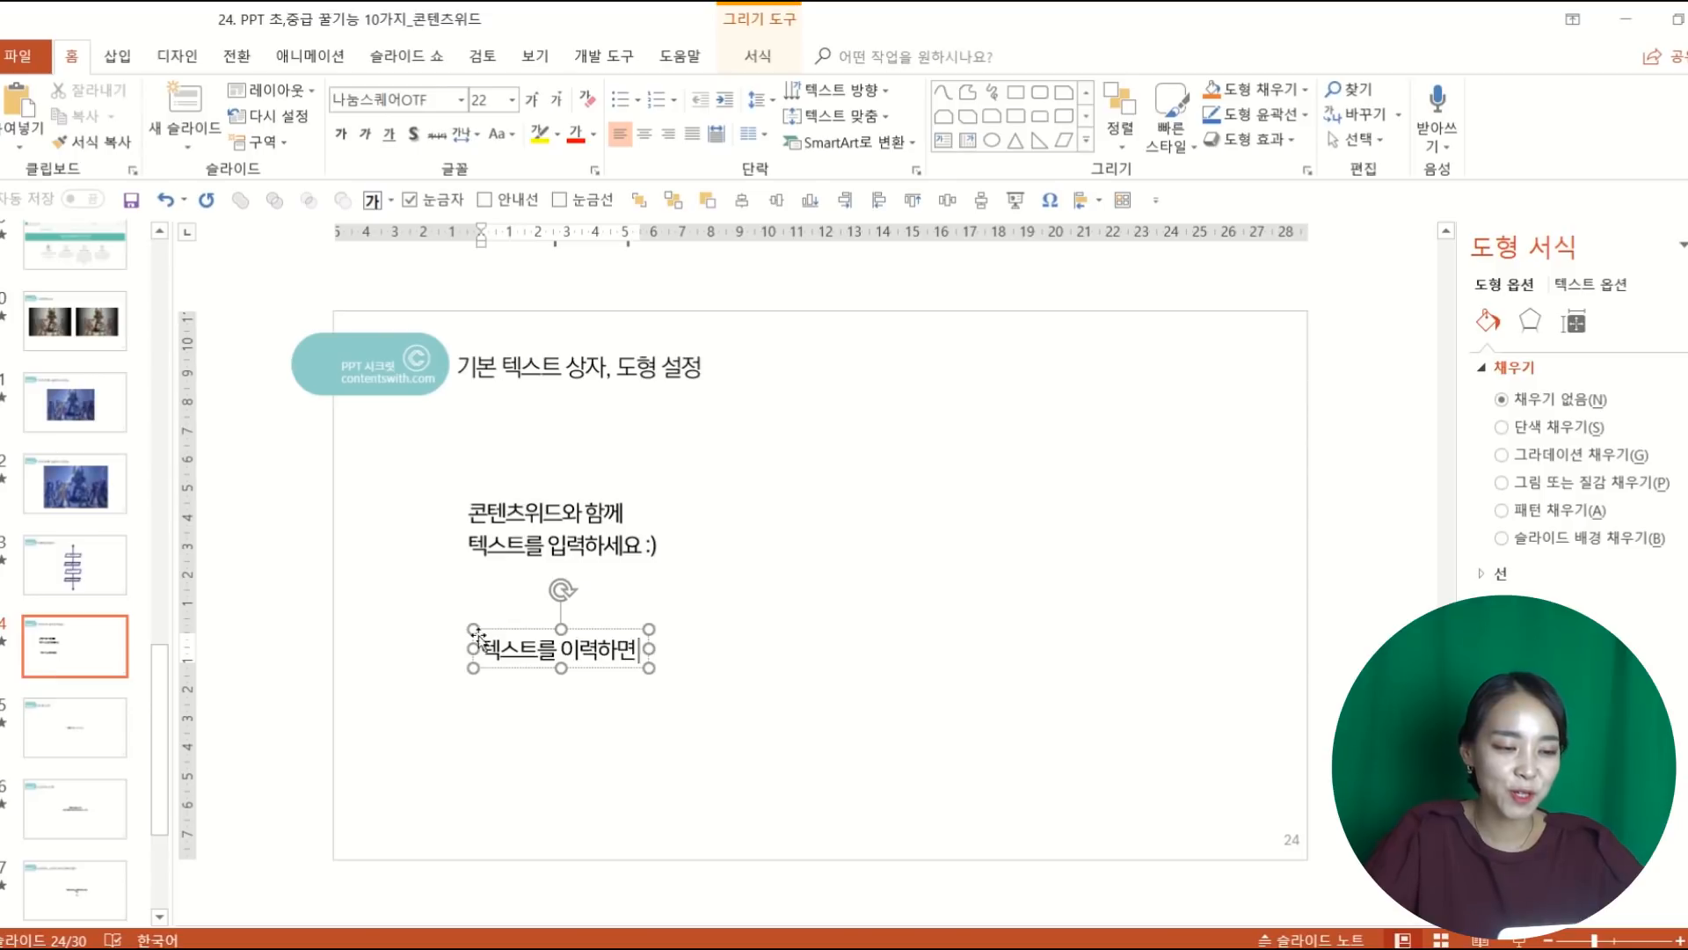
Step: Align the trial text box with the left edge of the sample text above it, and delete it
triple_click(517, 652)
left_click_drag(488, 623, 482, 607)
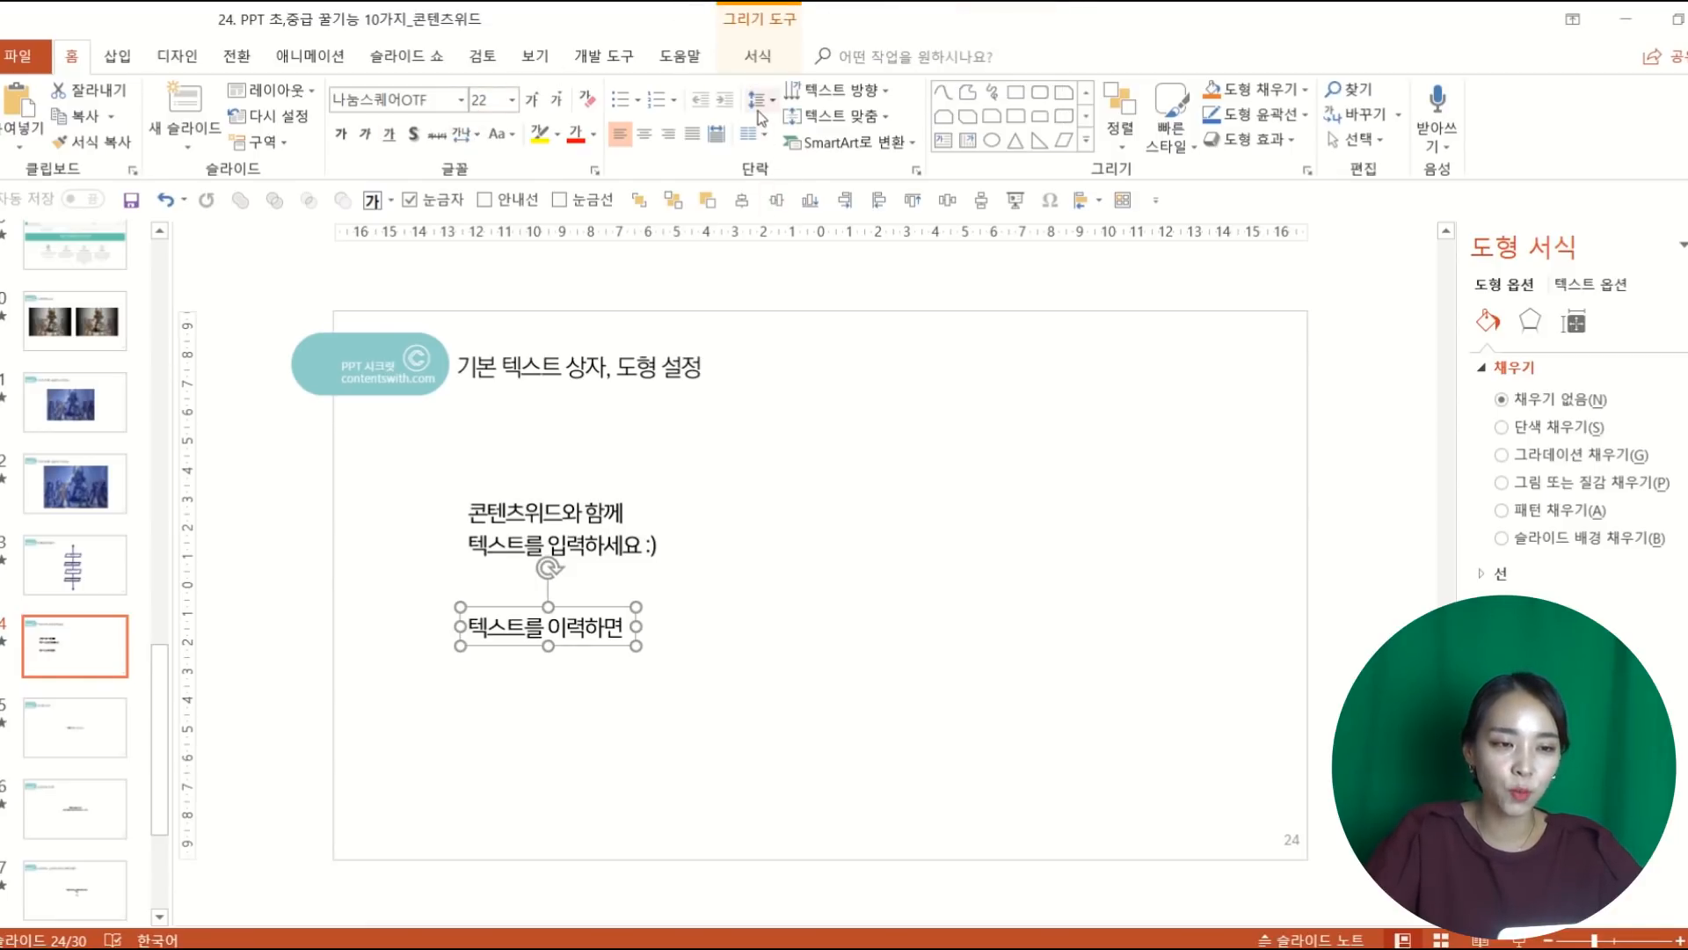
left_click(553, 633)
left_click(573, 648)
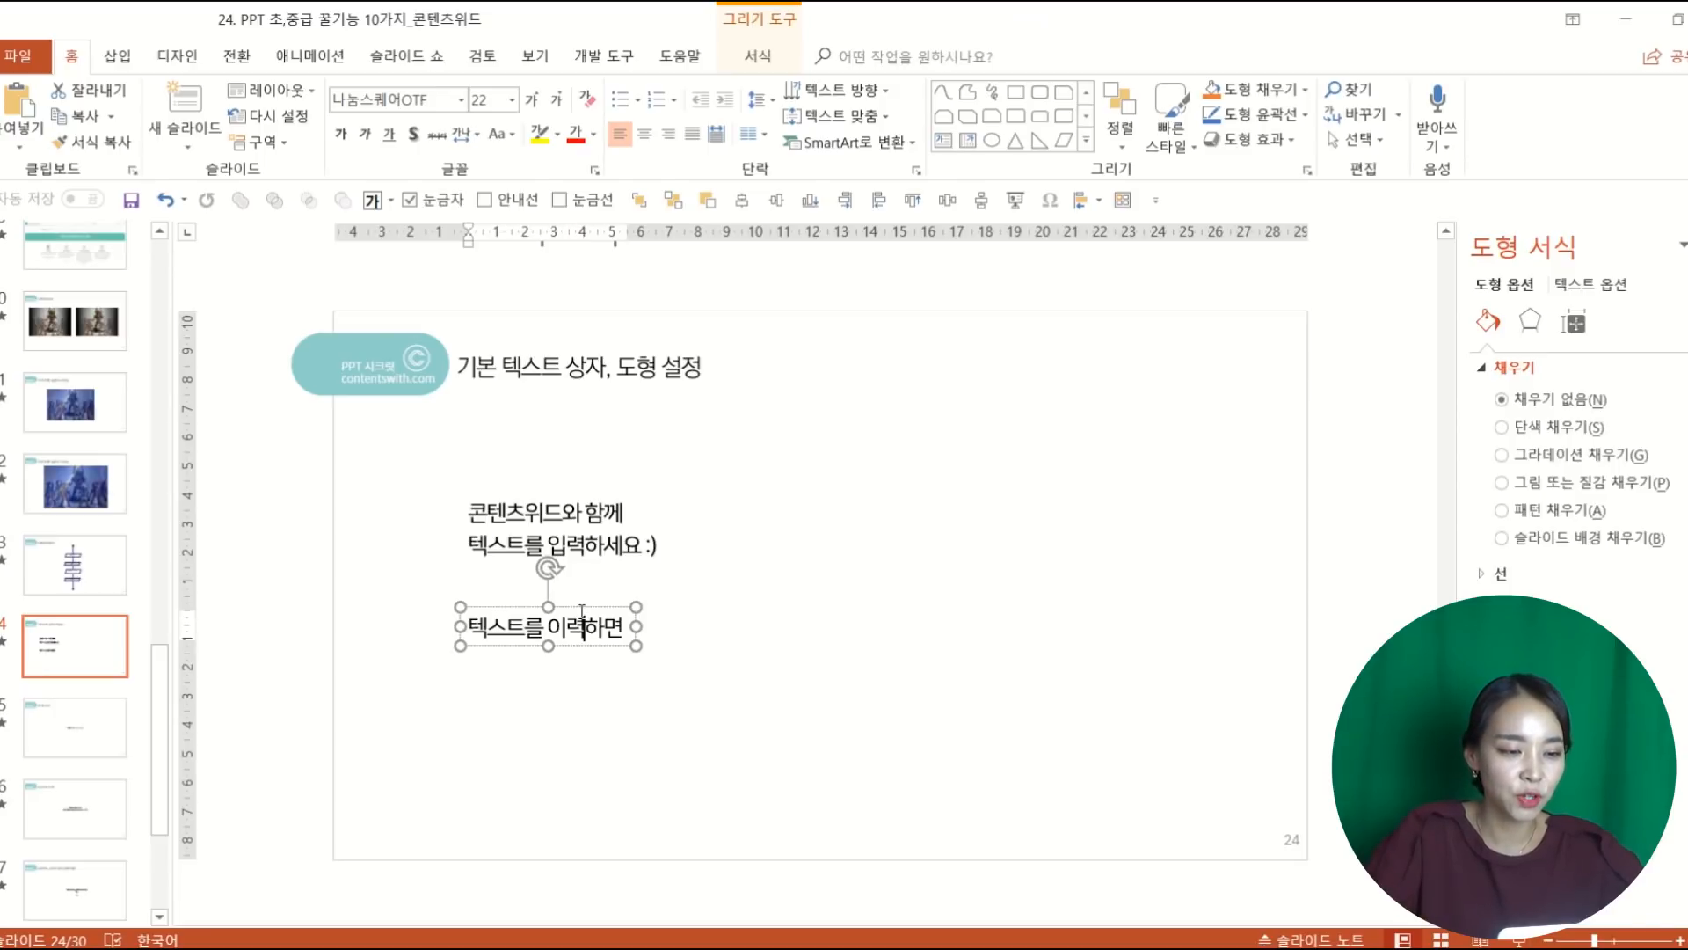
key("Delete")
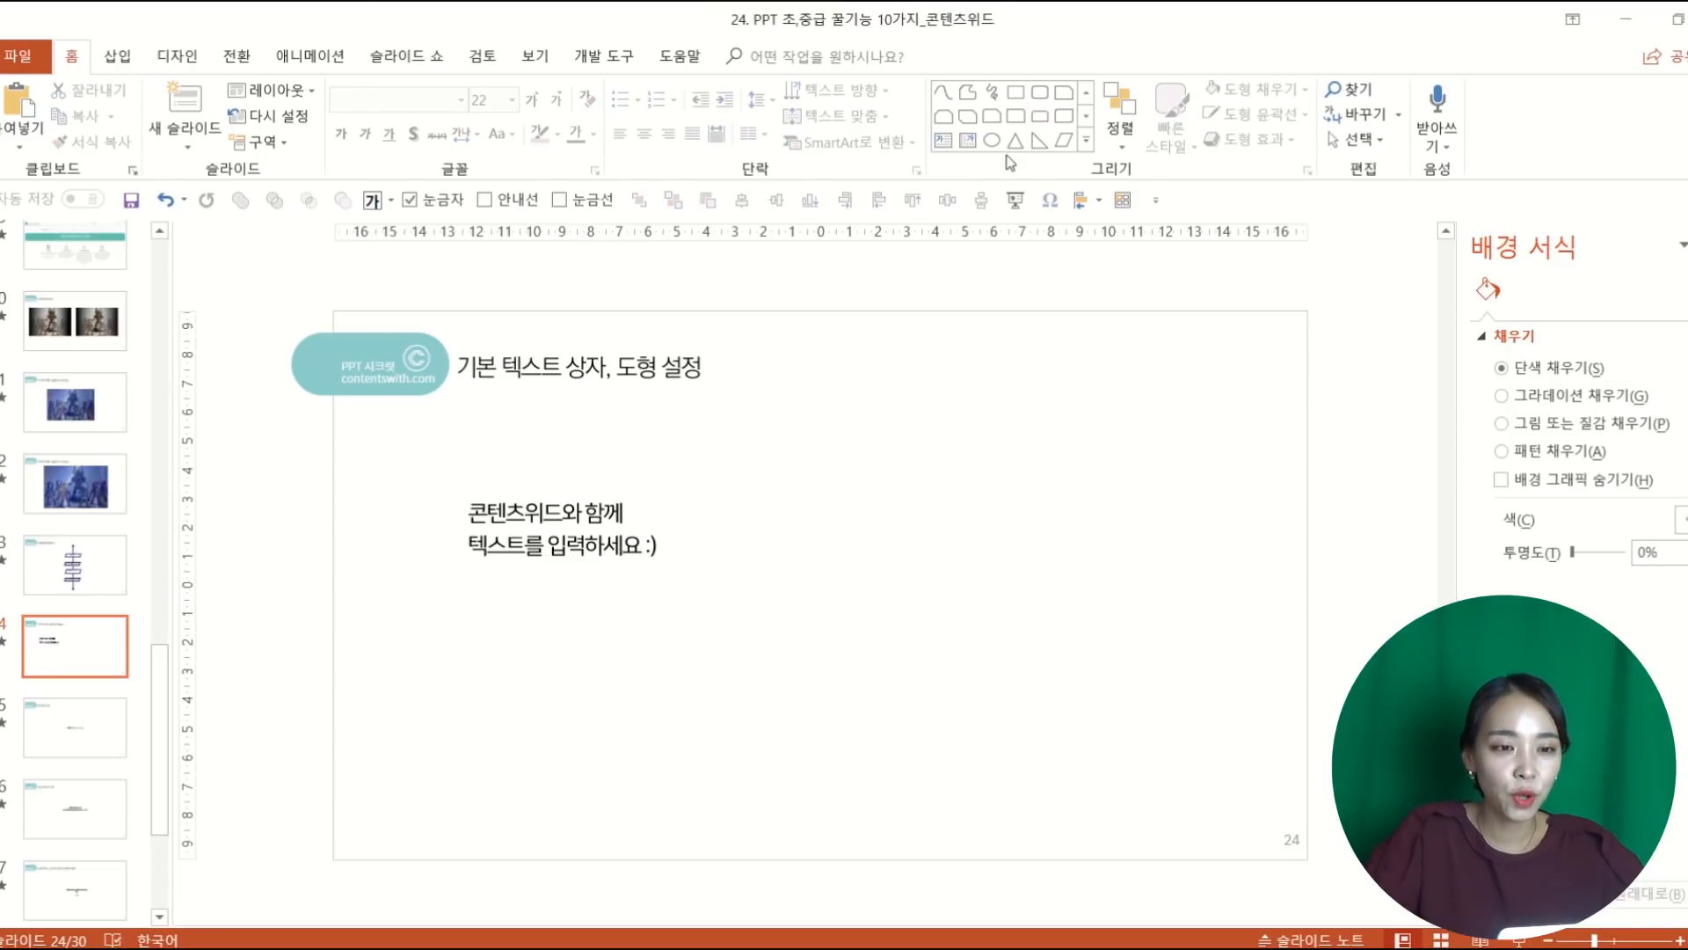
Step: Draw a circle beside the sample text, give it a blue fill and dark blue outline, and move it closer to the text
mouse_move(800, 369)
left_mouse_down()
mouse_move(870, 478)
mouse_move(956, 525)
left_mouse_up()
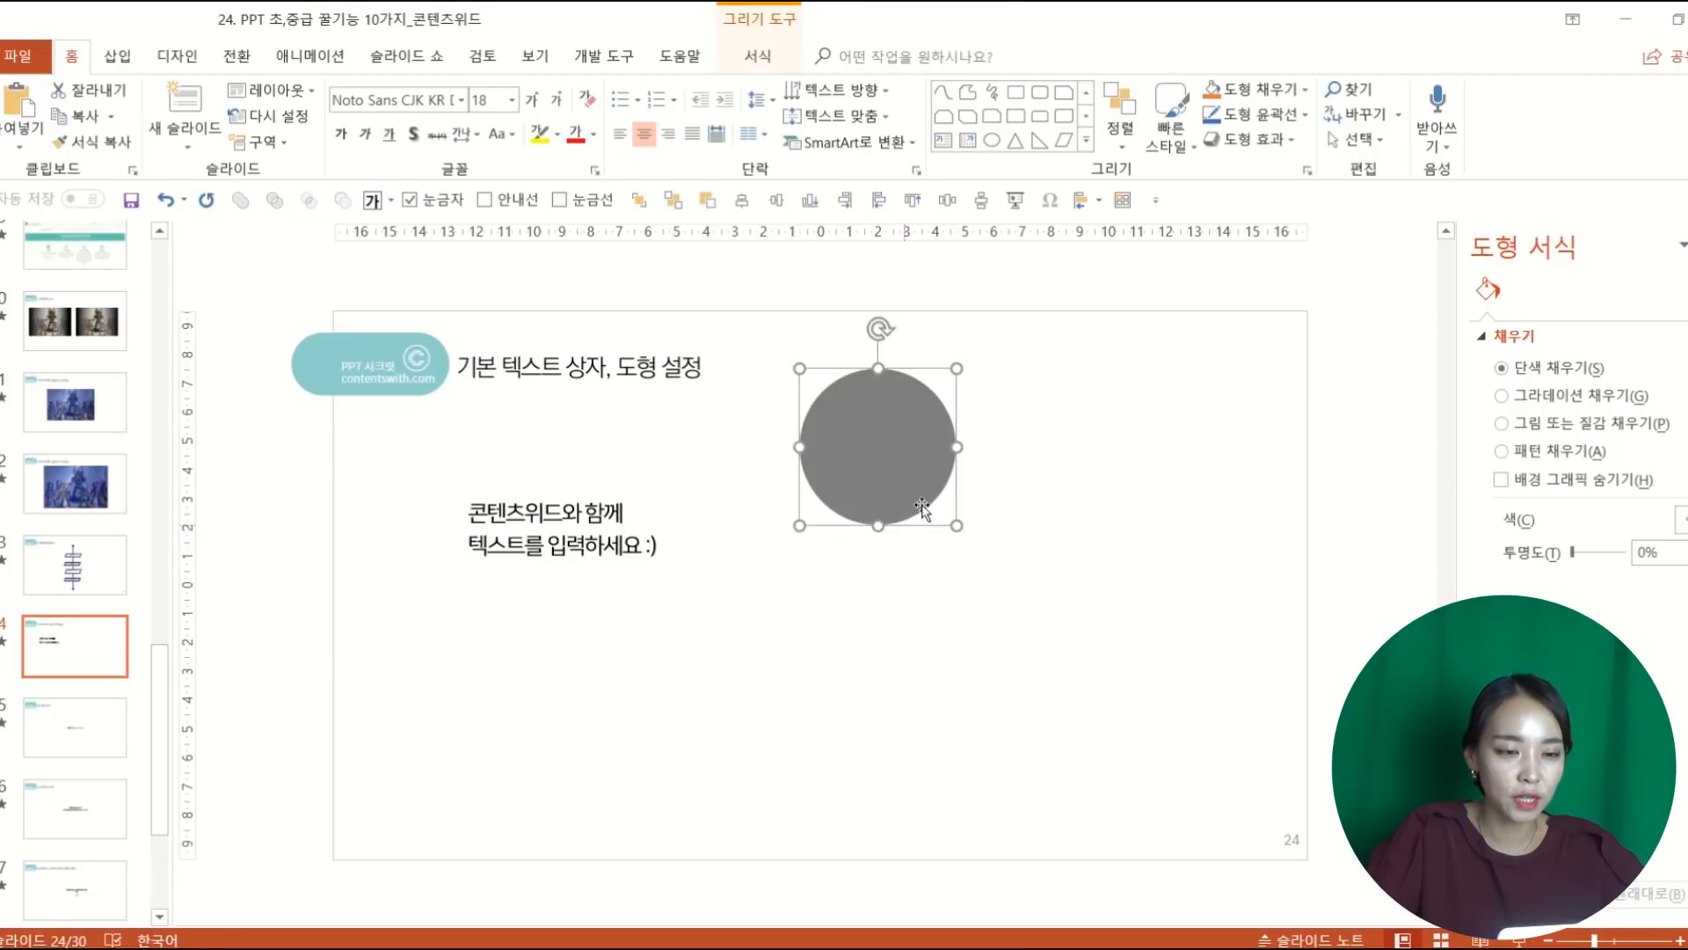
left_click(868, 447)
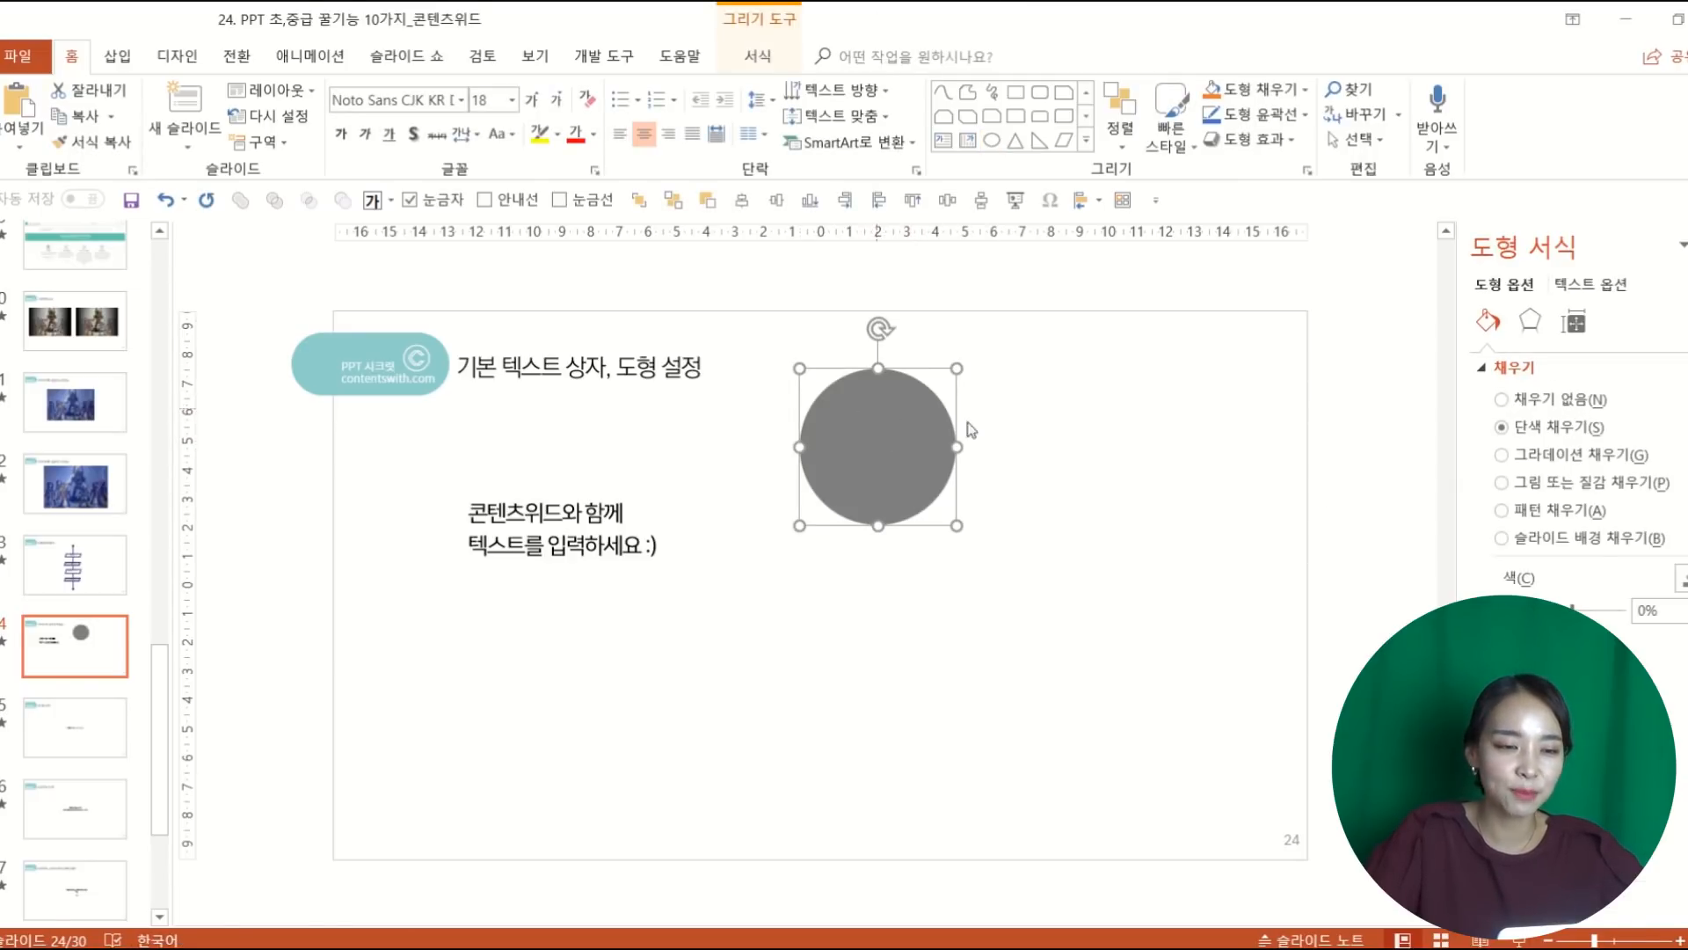
left_click(1683, 578)
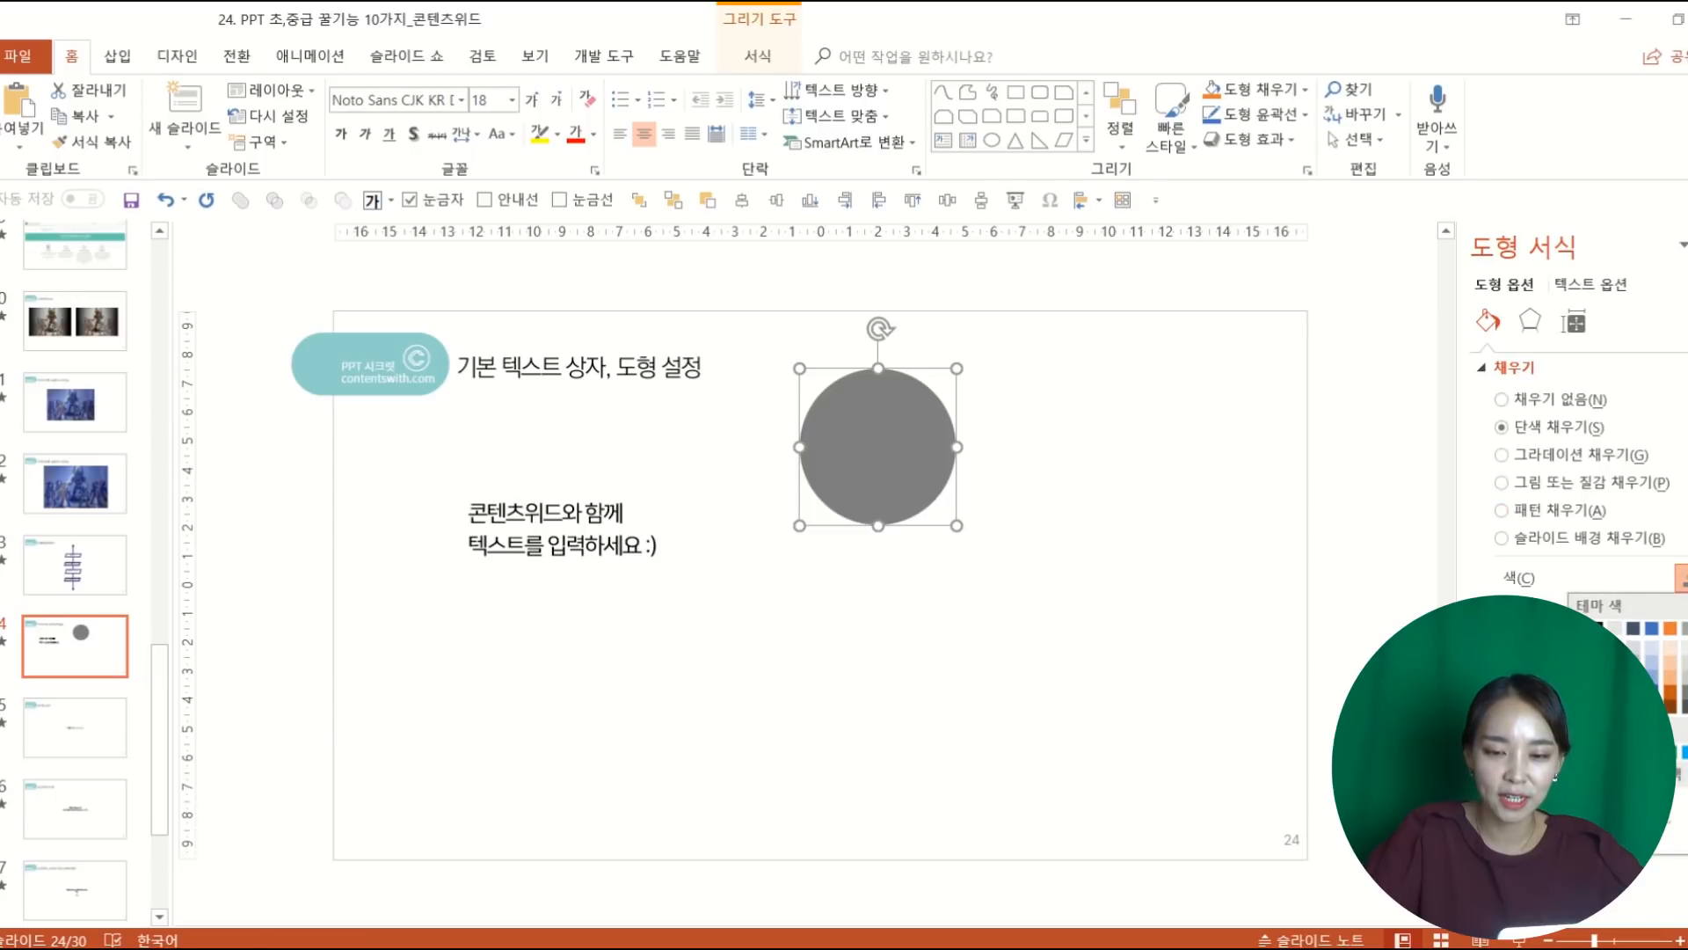
left_click(1651, 692)
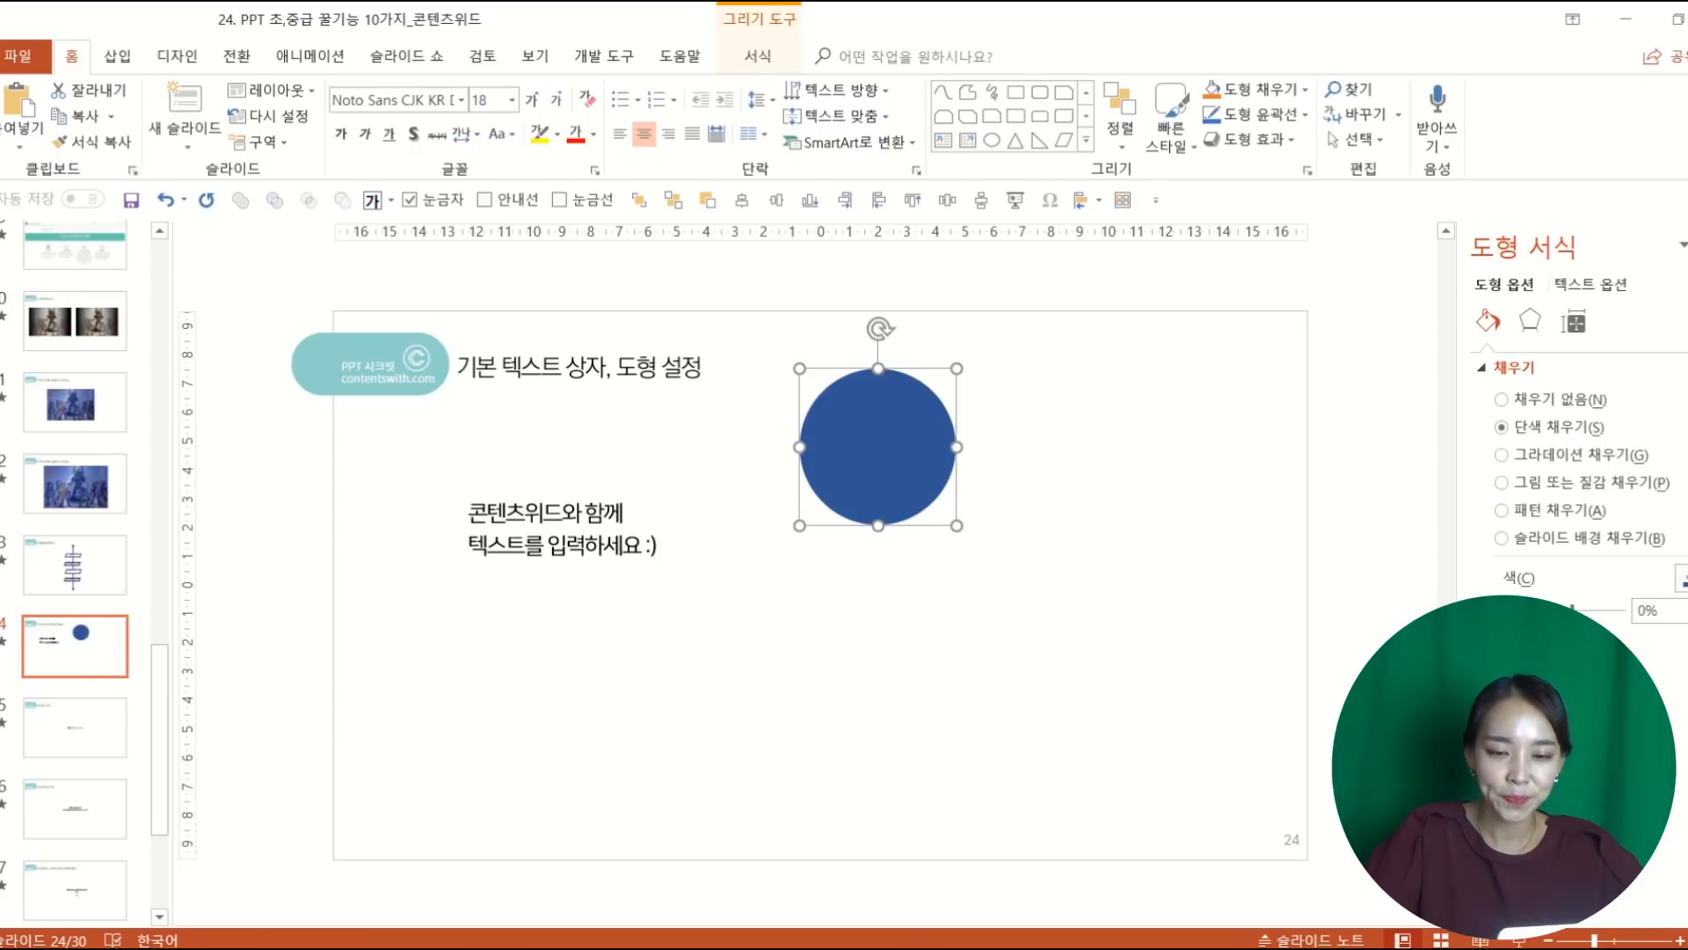
left_click(1683, 579)
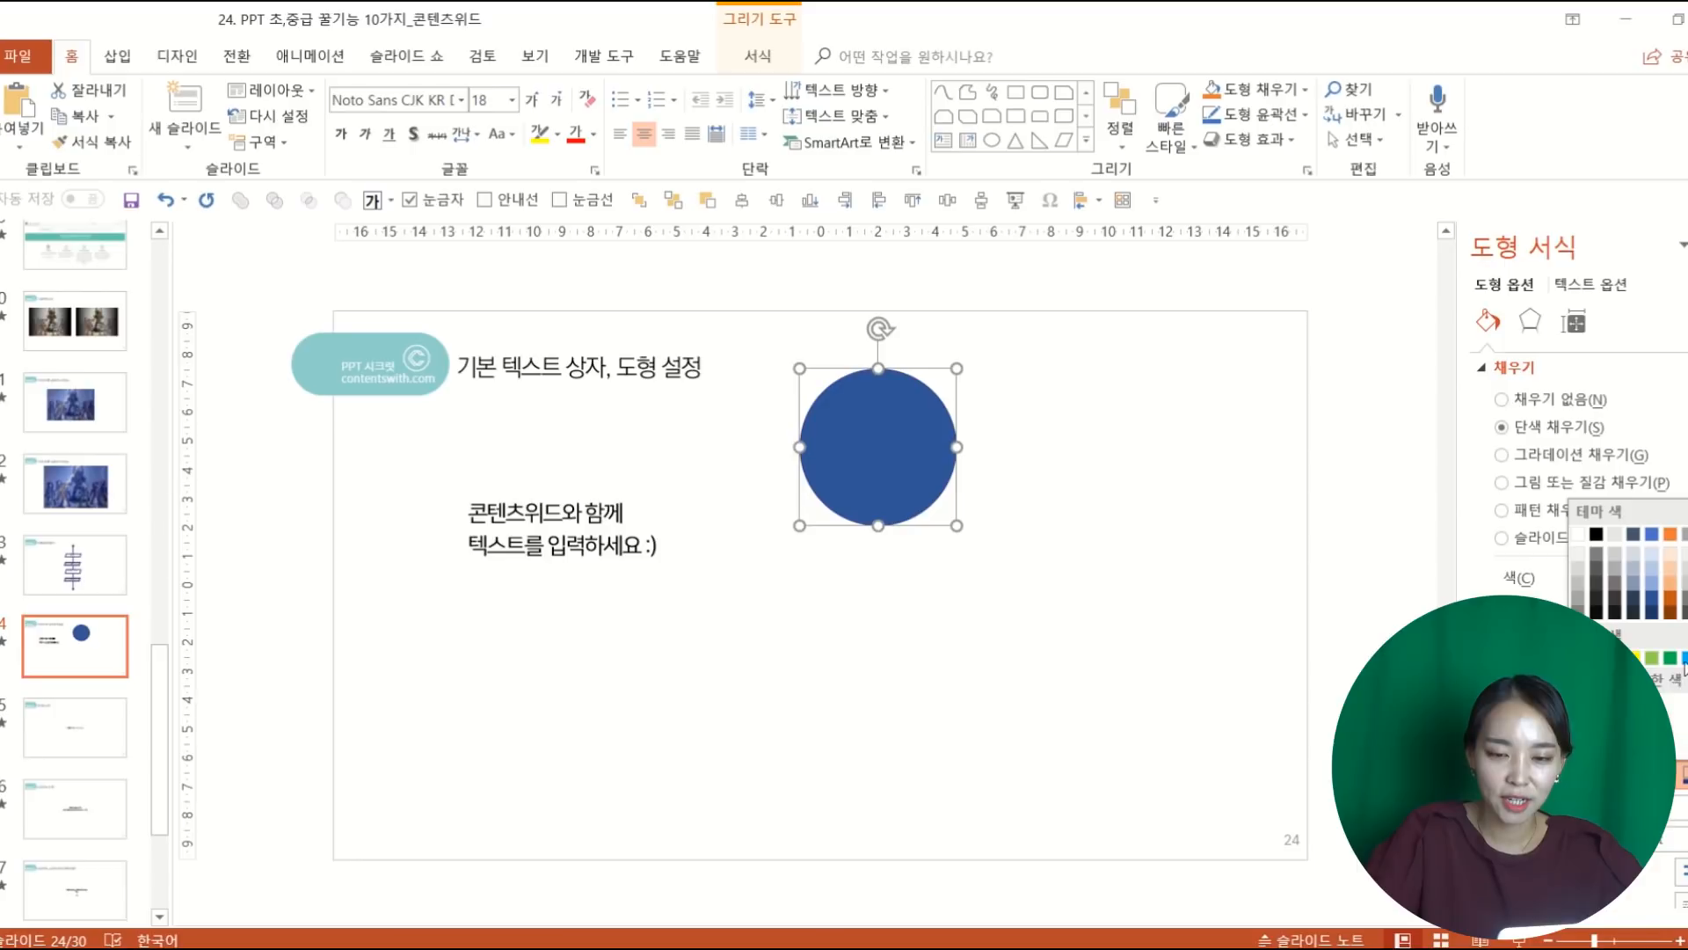
left_click(1652, 600)
left_click(1037, 545)
left_click_drag(883, 426, 824, 471)
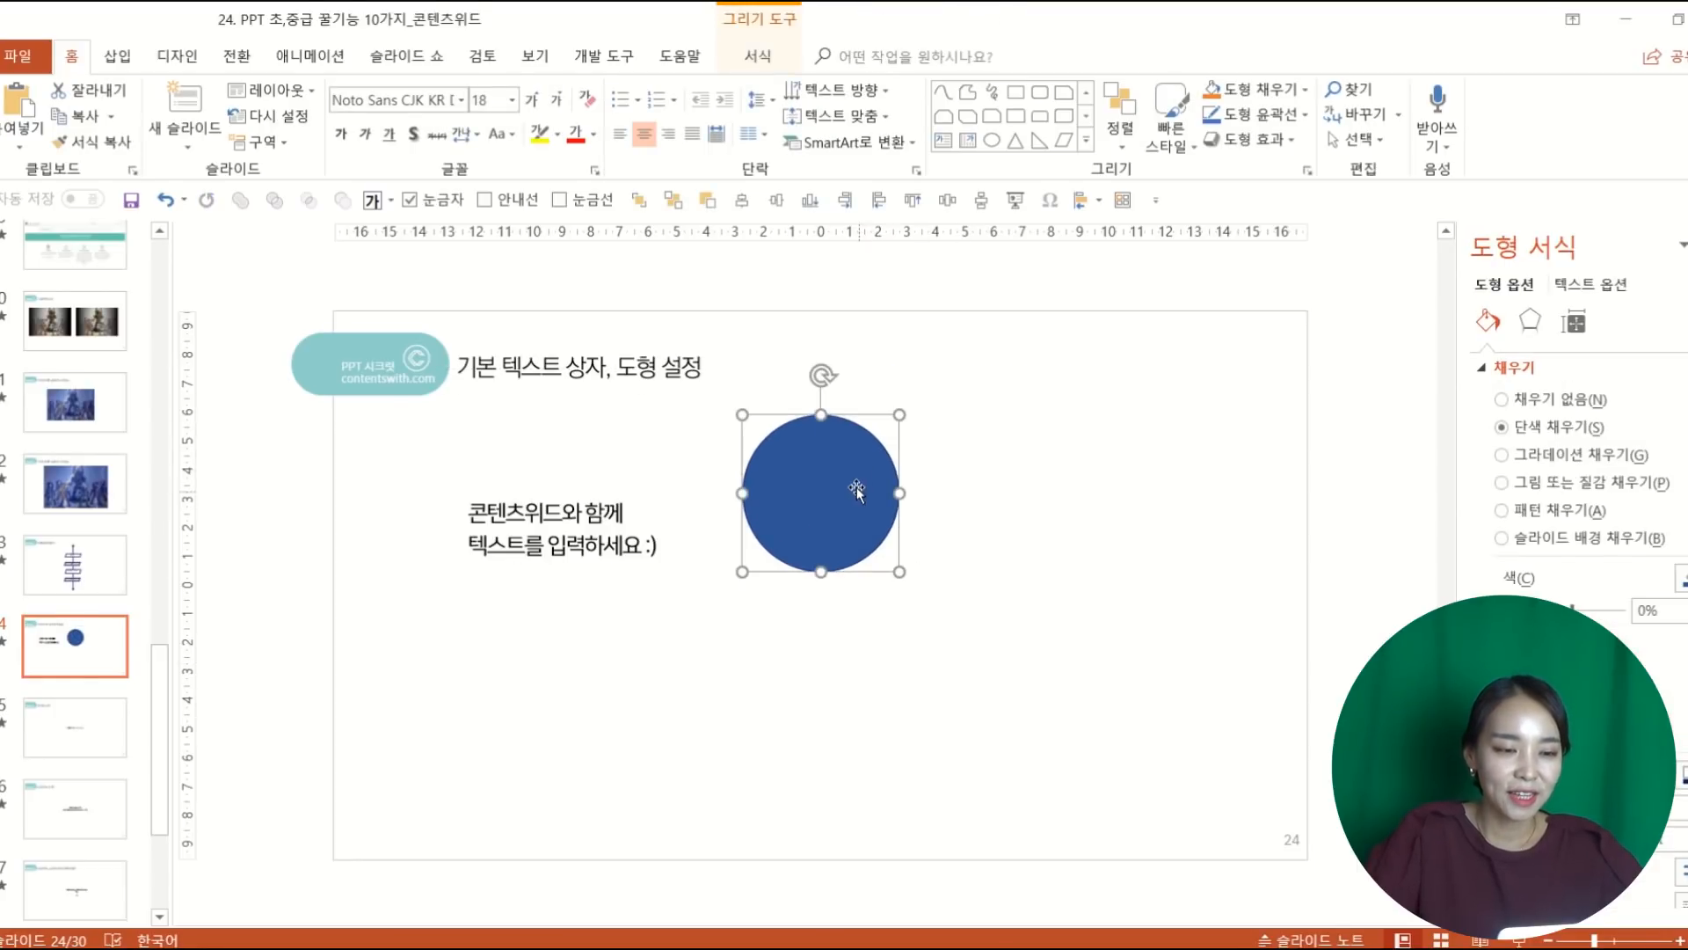
Step: Change the circle's fill to light gold from the theme colors and remove its outline
left_click(1257, 91)
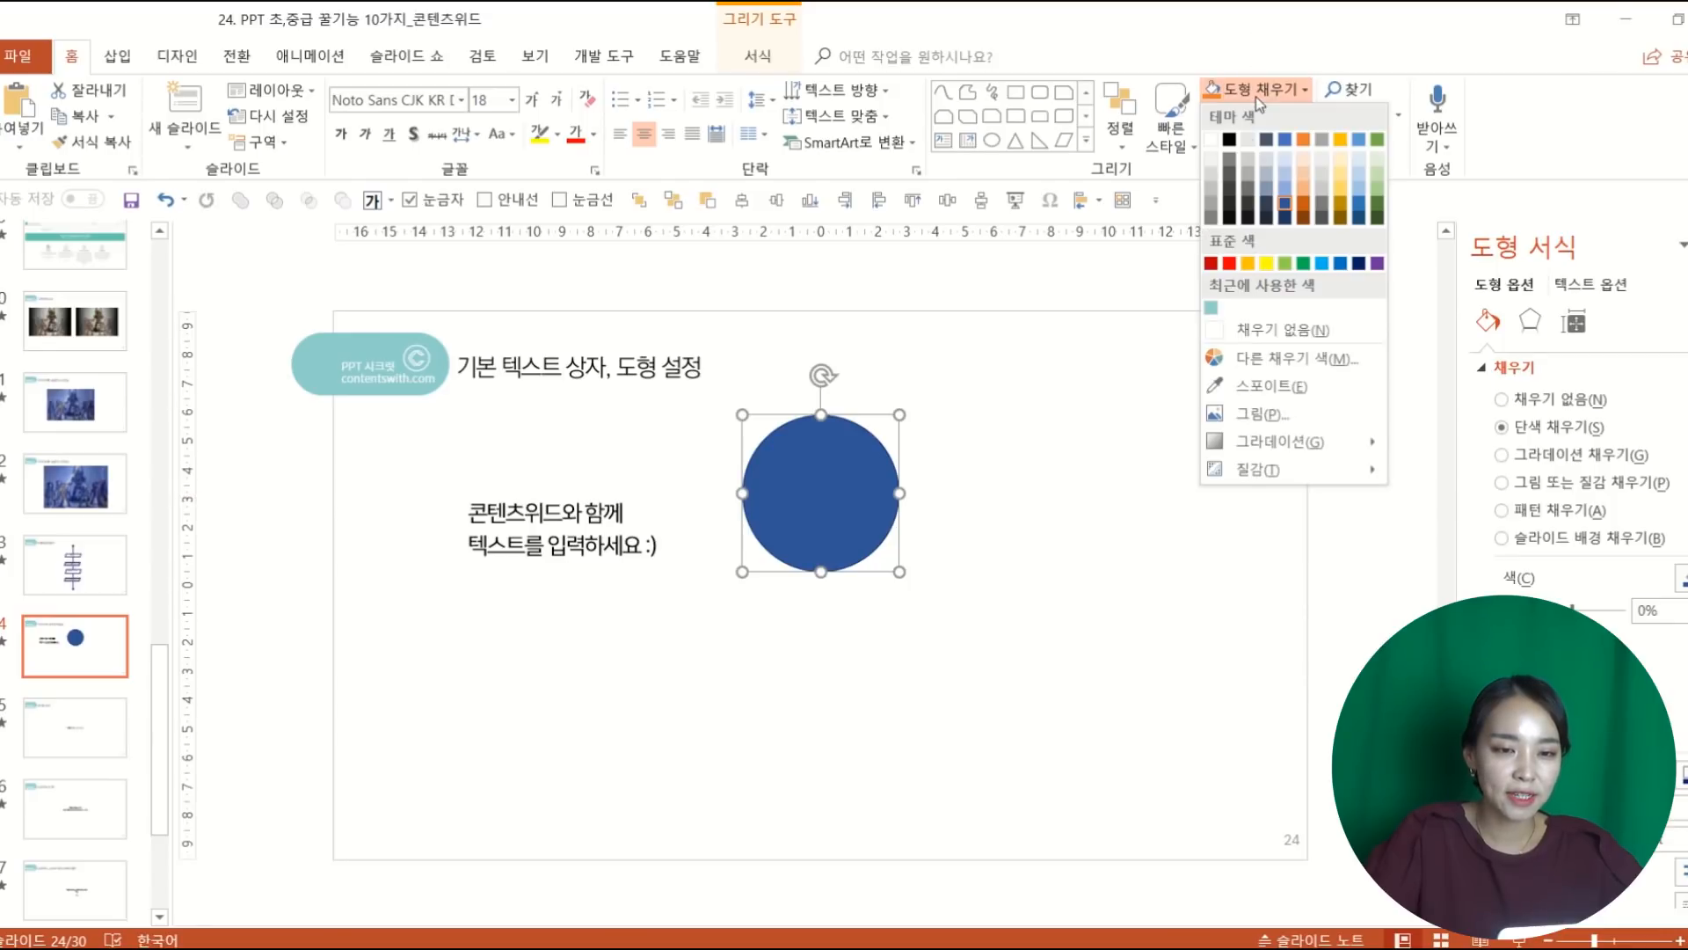
left_click(1341, 170)
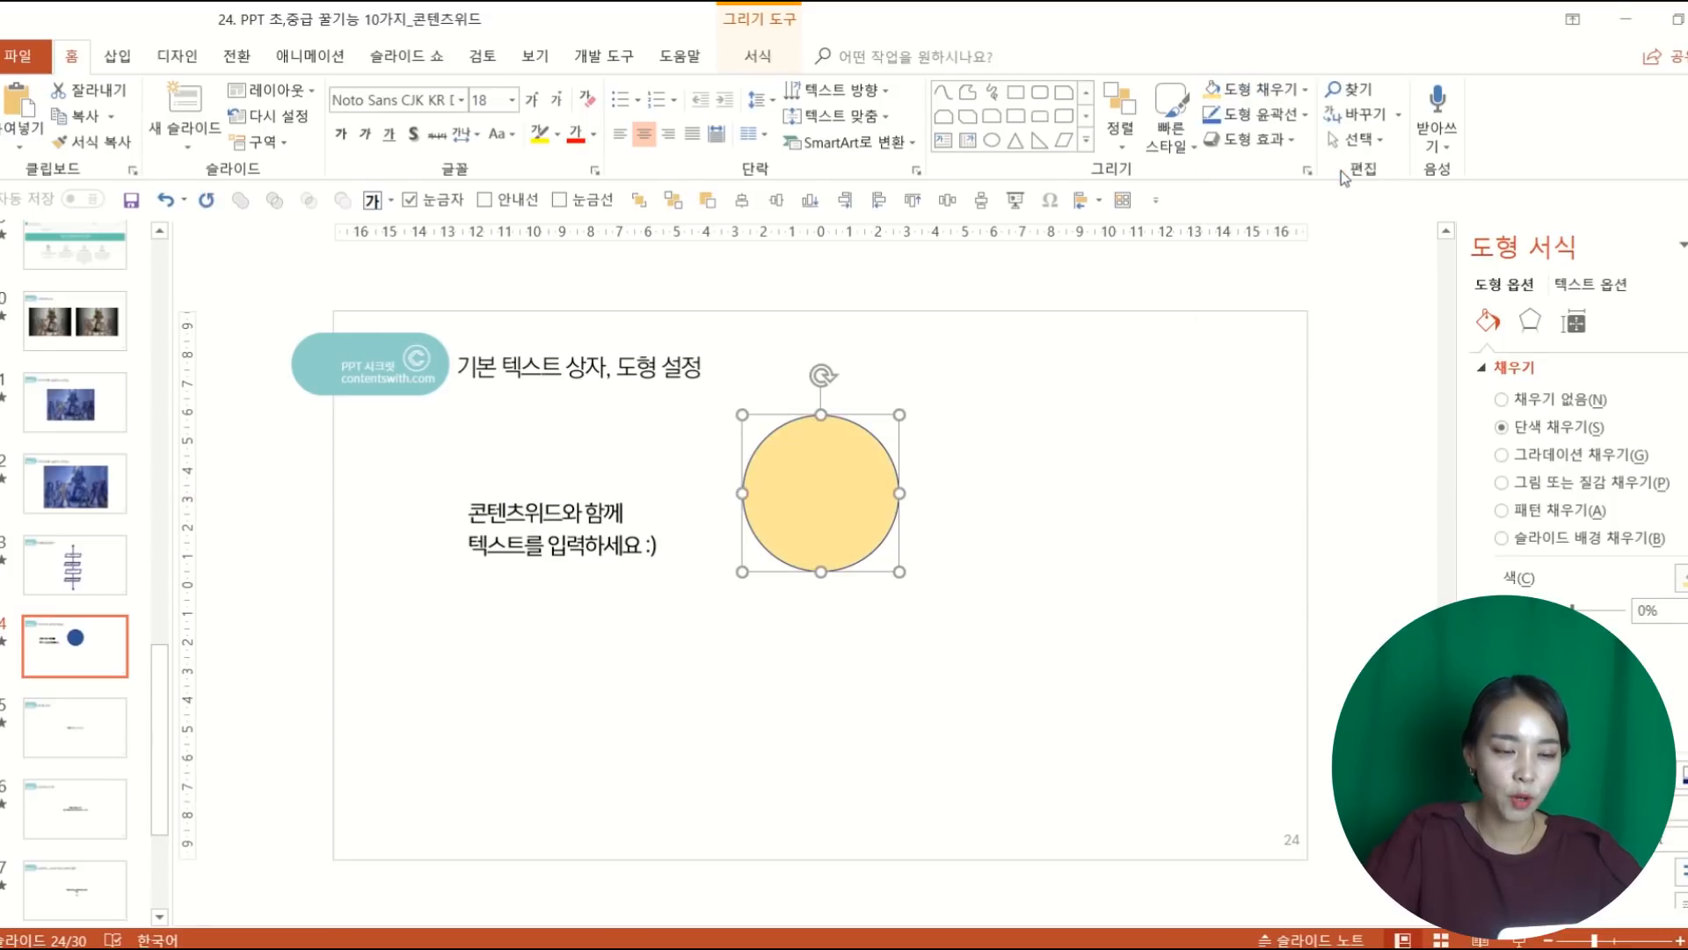
left_click(1284, 117)
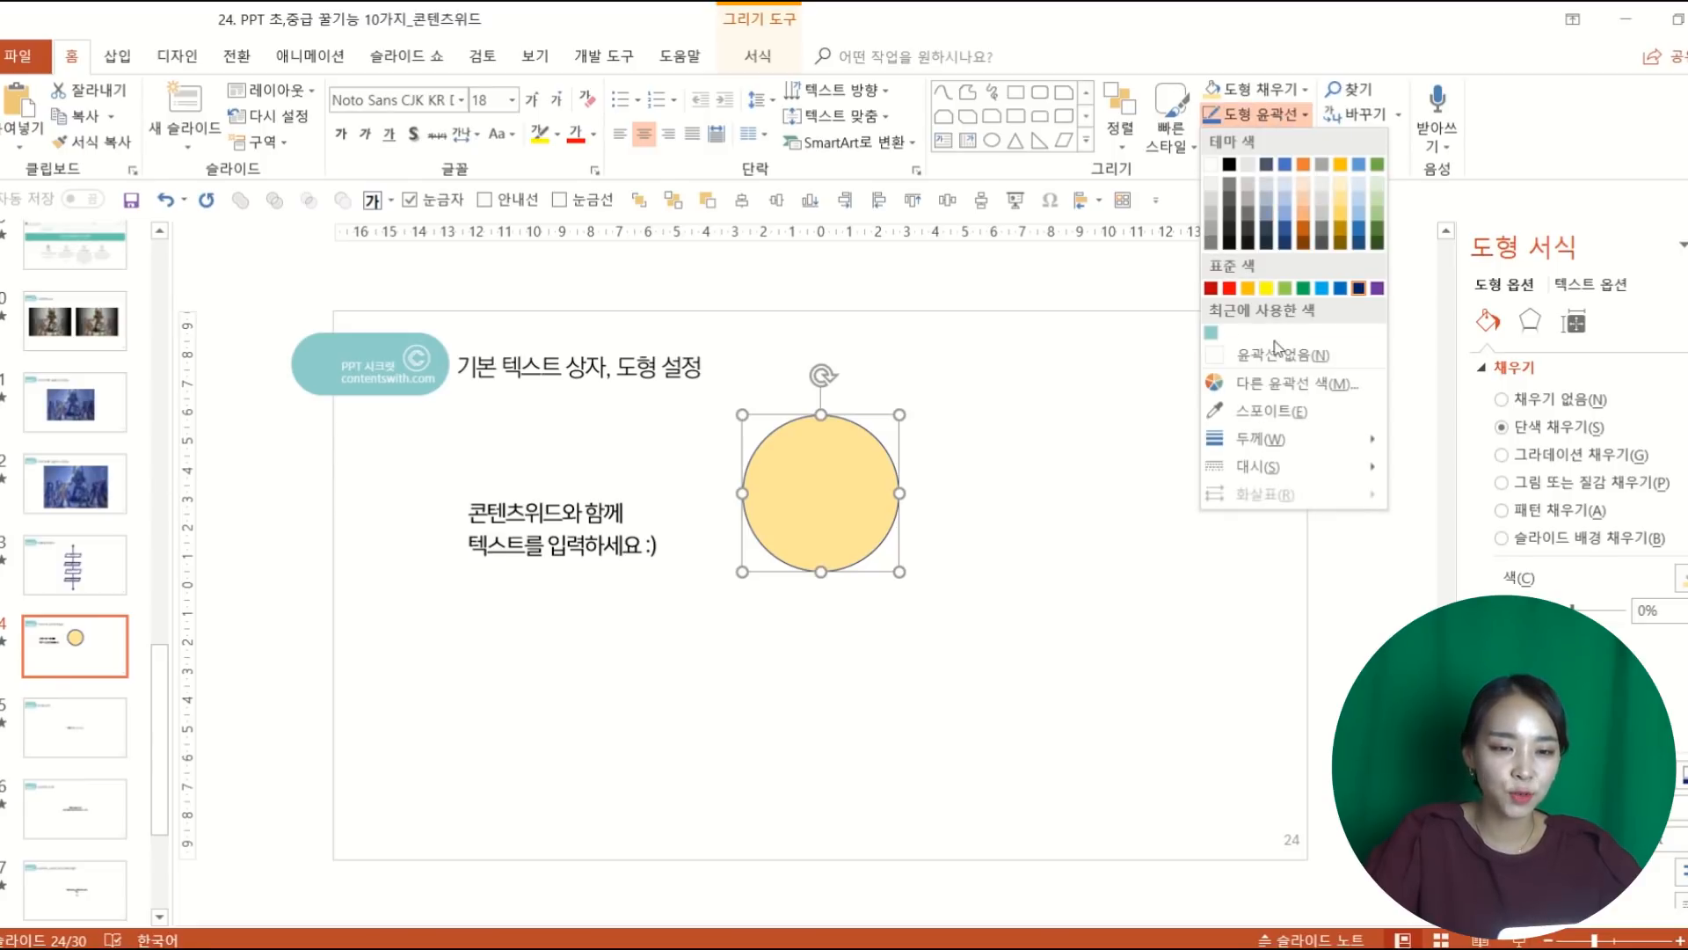
left_click(1278, 355)
left_click(1002, 566)
Step: Set the light gold circle's formatting as the default shape (기본 도형으로 설정)
left_click(811, 477)
right_click(815, 482)
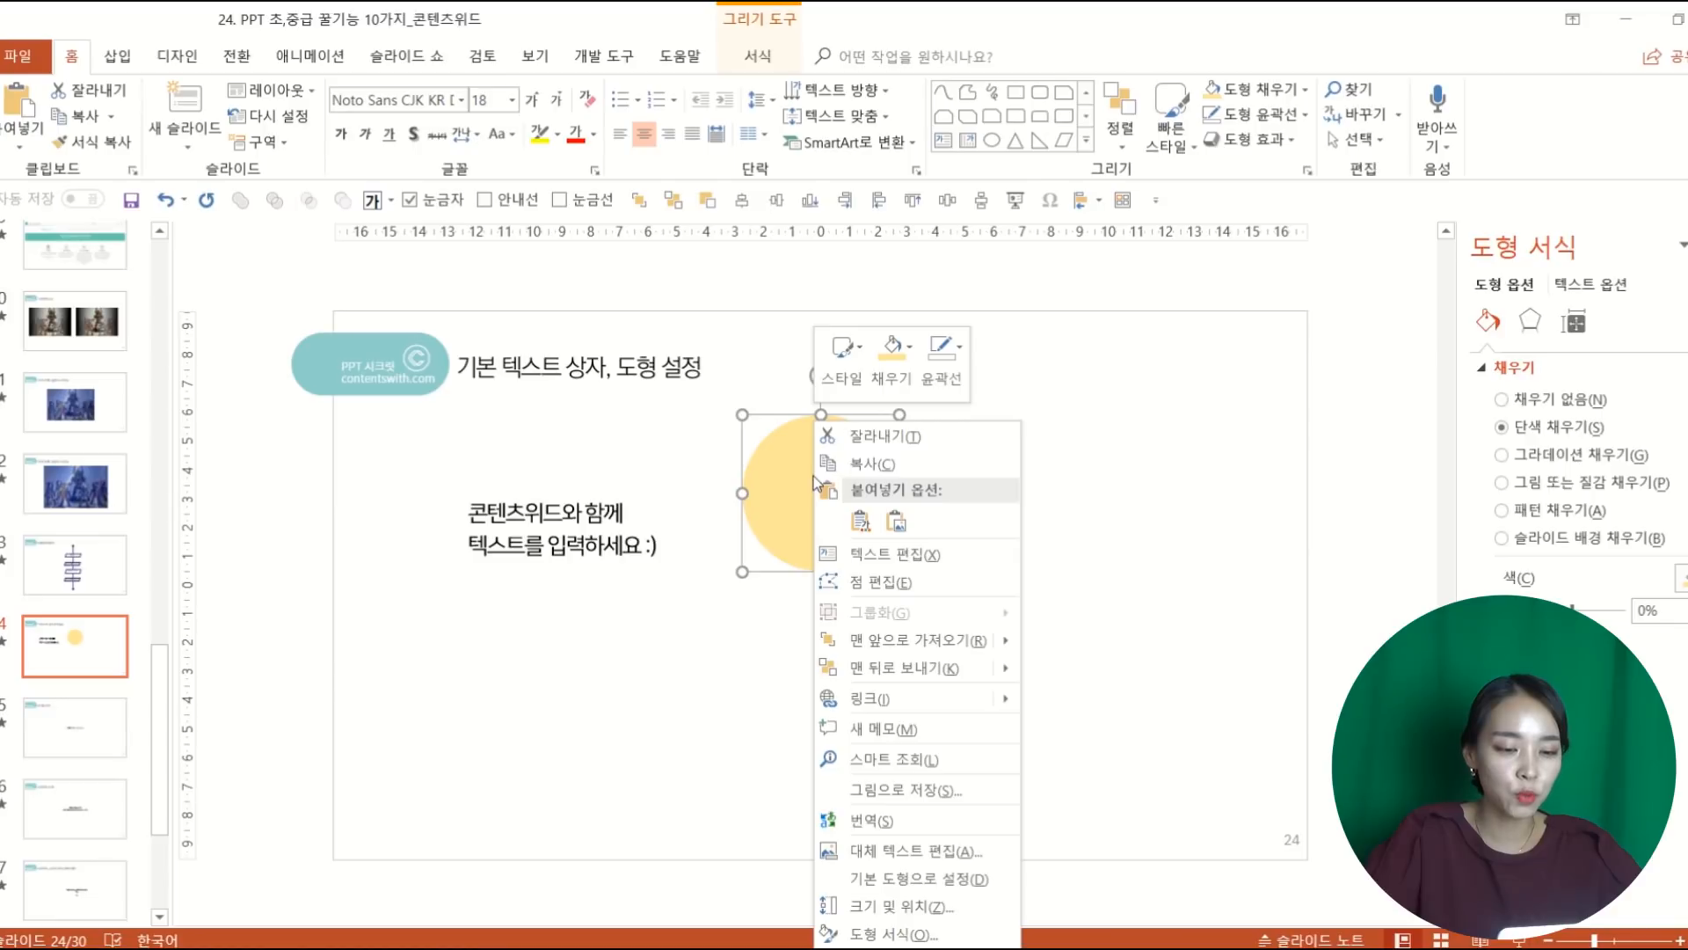
left_click(958, 878)
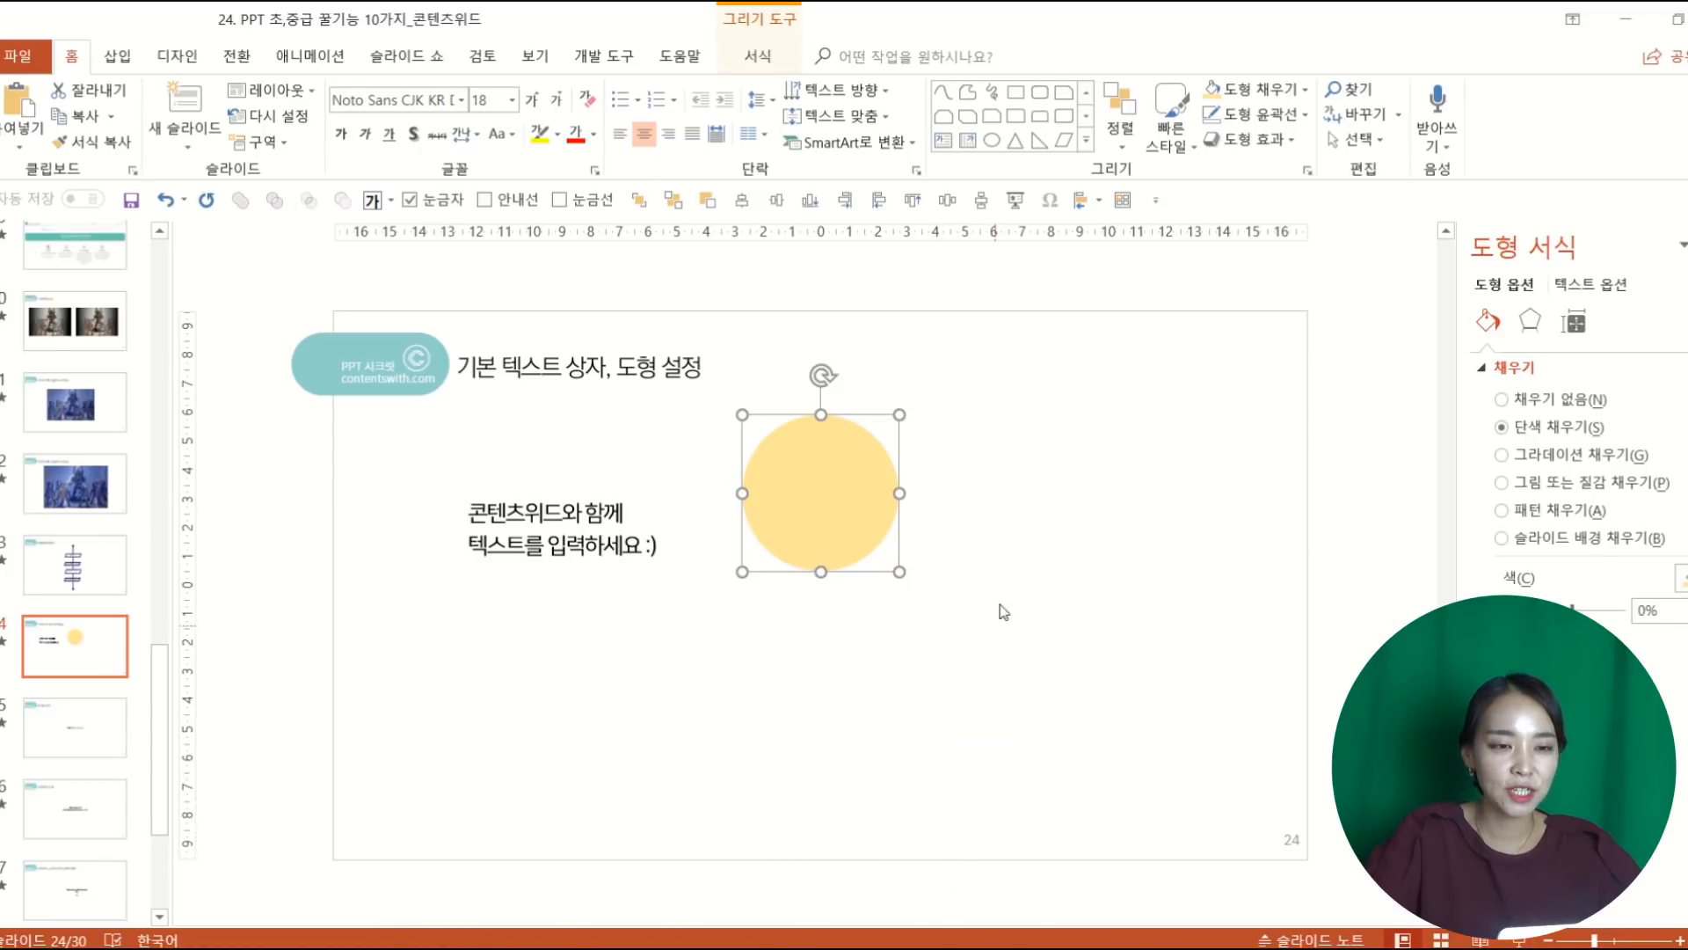
left_click(1016, 559)
Step: Draw a right triangle beside the circle, and a rounded square and a square with snipped top corners below
left_click(1039, 140)
mouse_move(946, 427)
left_mouse_down()
mouse_move(1040, 554)
mouse_move(1084, 563)
left_mouse_up()
mouse_move(712, 669)
left_mouse_down()
mouse_move(815, 743)
mouse_move(822, 777)
left_mouse_up()
left_click_drag(882, 668, 990, 776)
left_click(1090, 773)
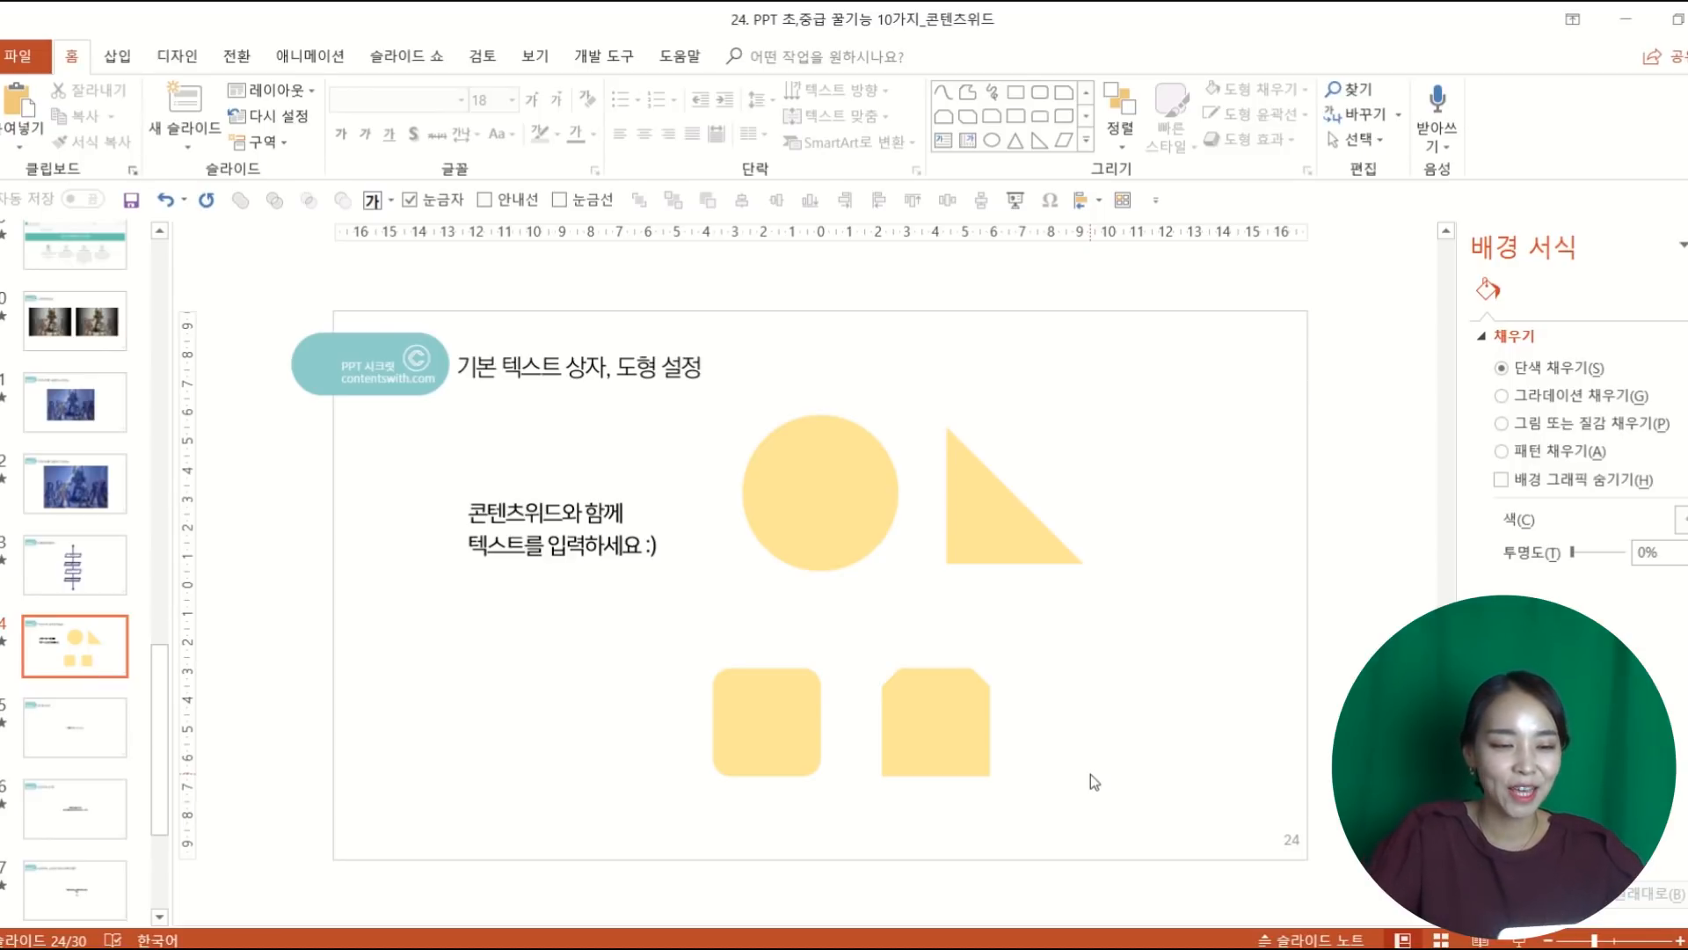
Step: Go to slide 25, titled [문자표] 입력, and look over its title and shortcut text
left_click(92, 723)
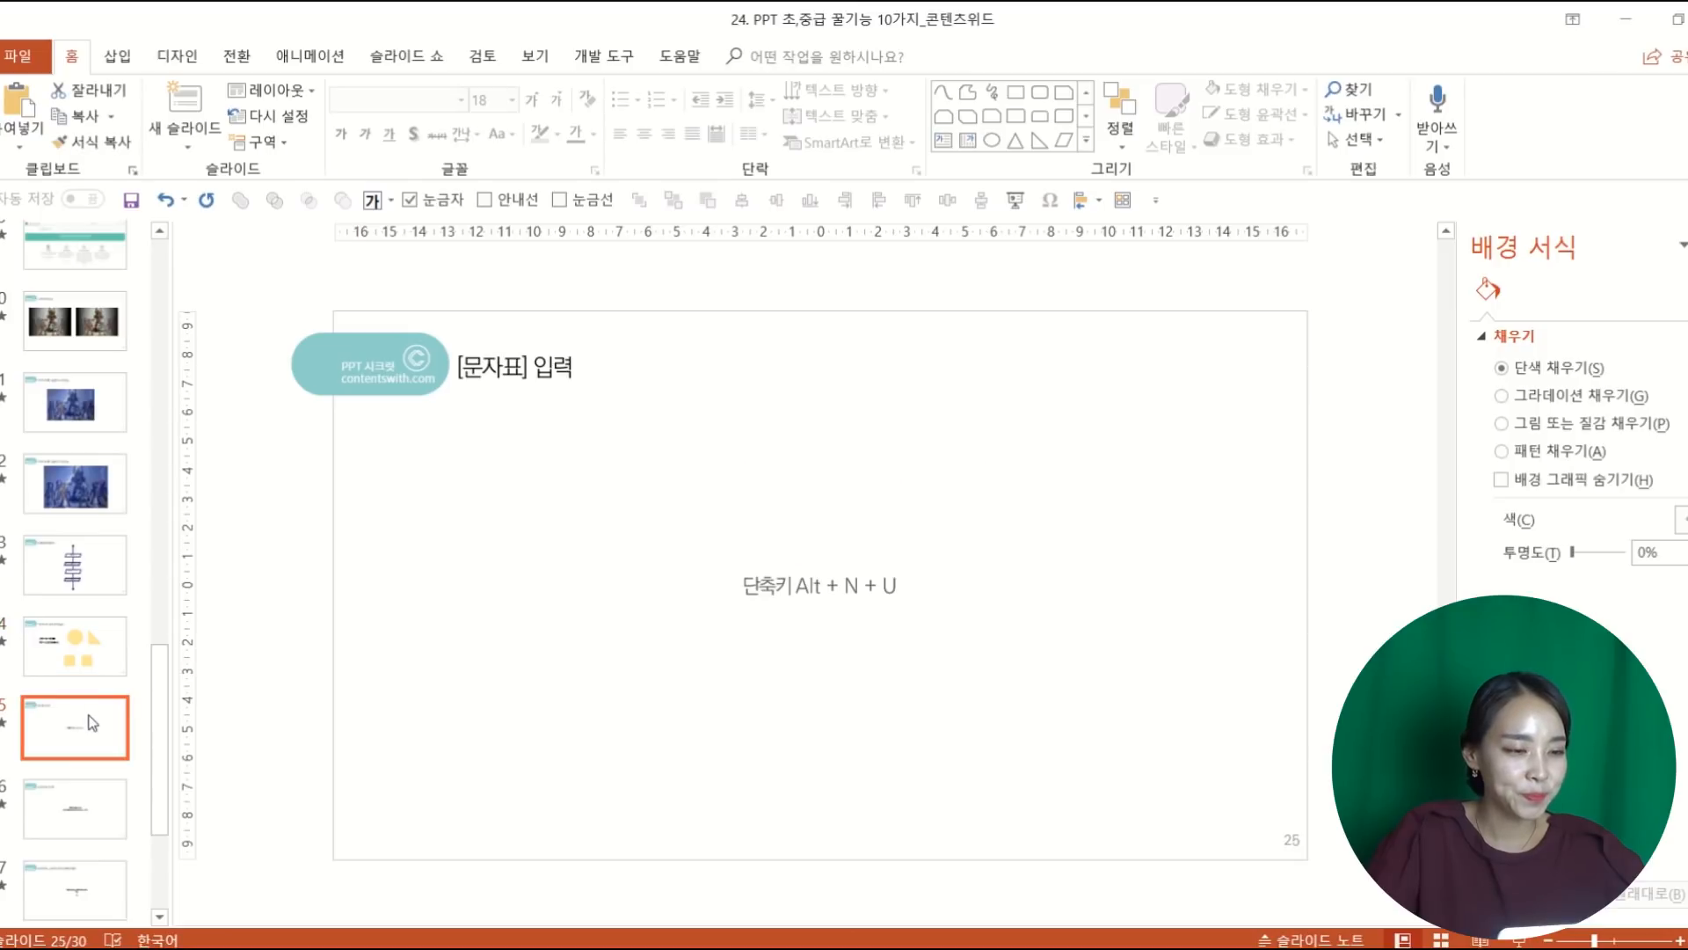
scroll(74, 731, "down", 3)
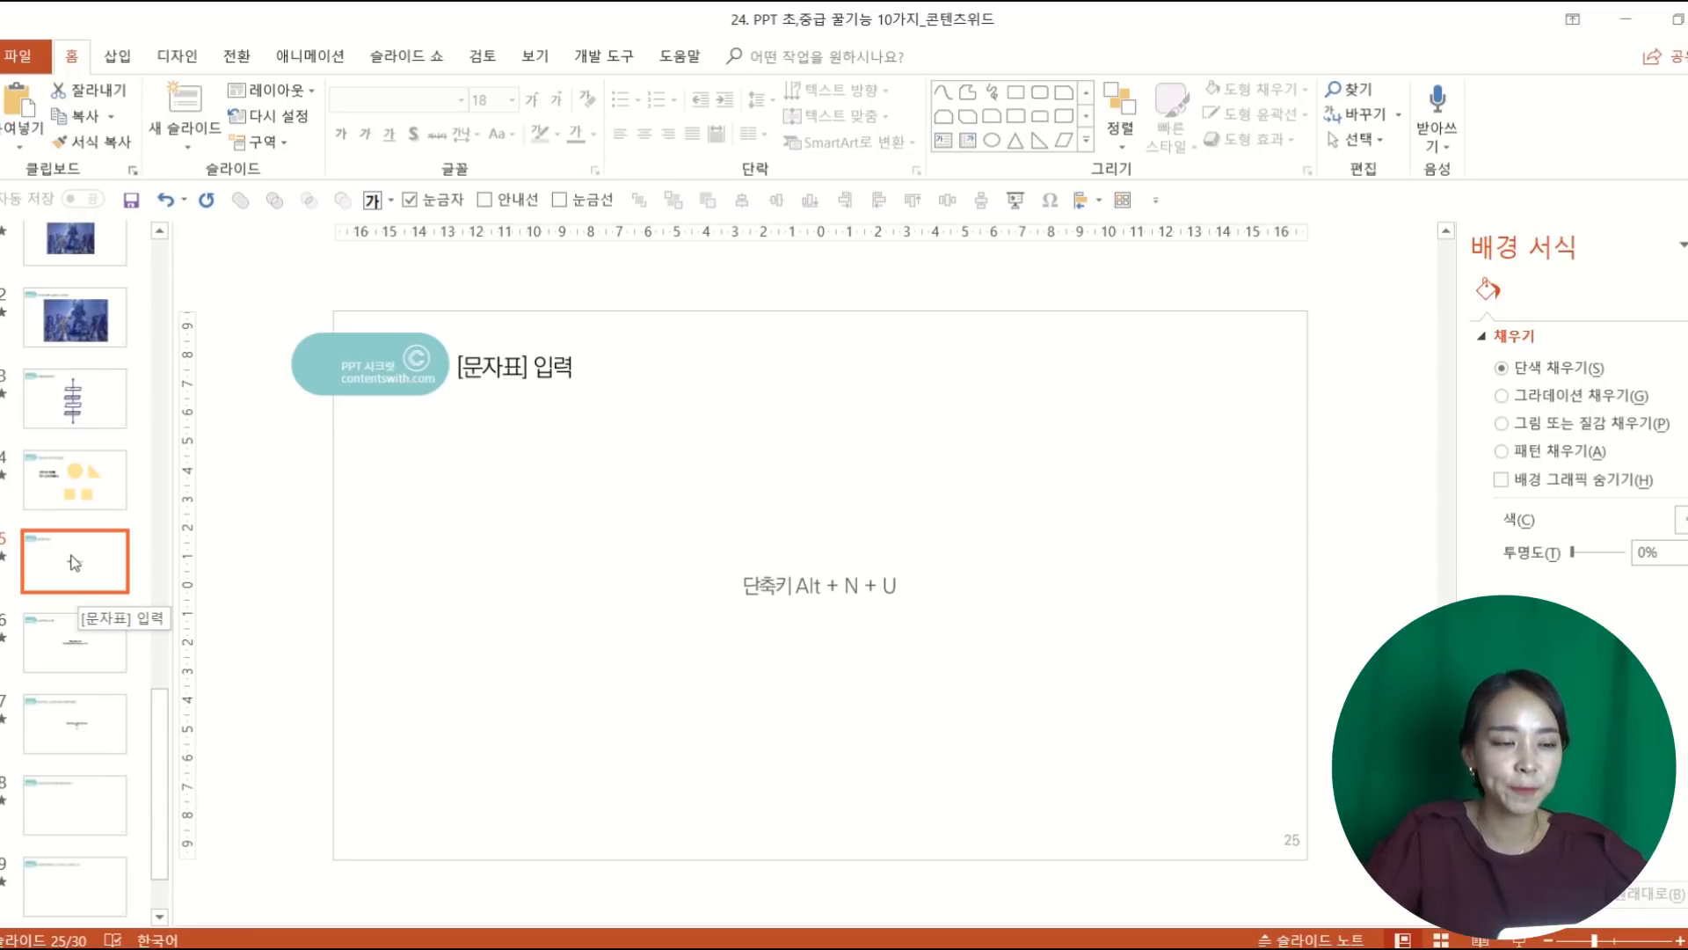
left_click(802, 594)
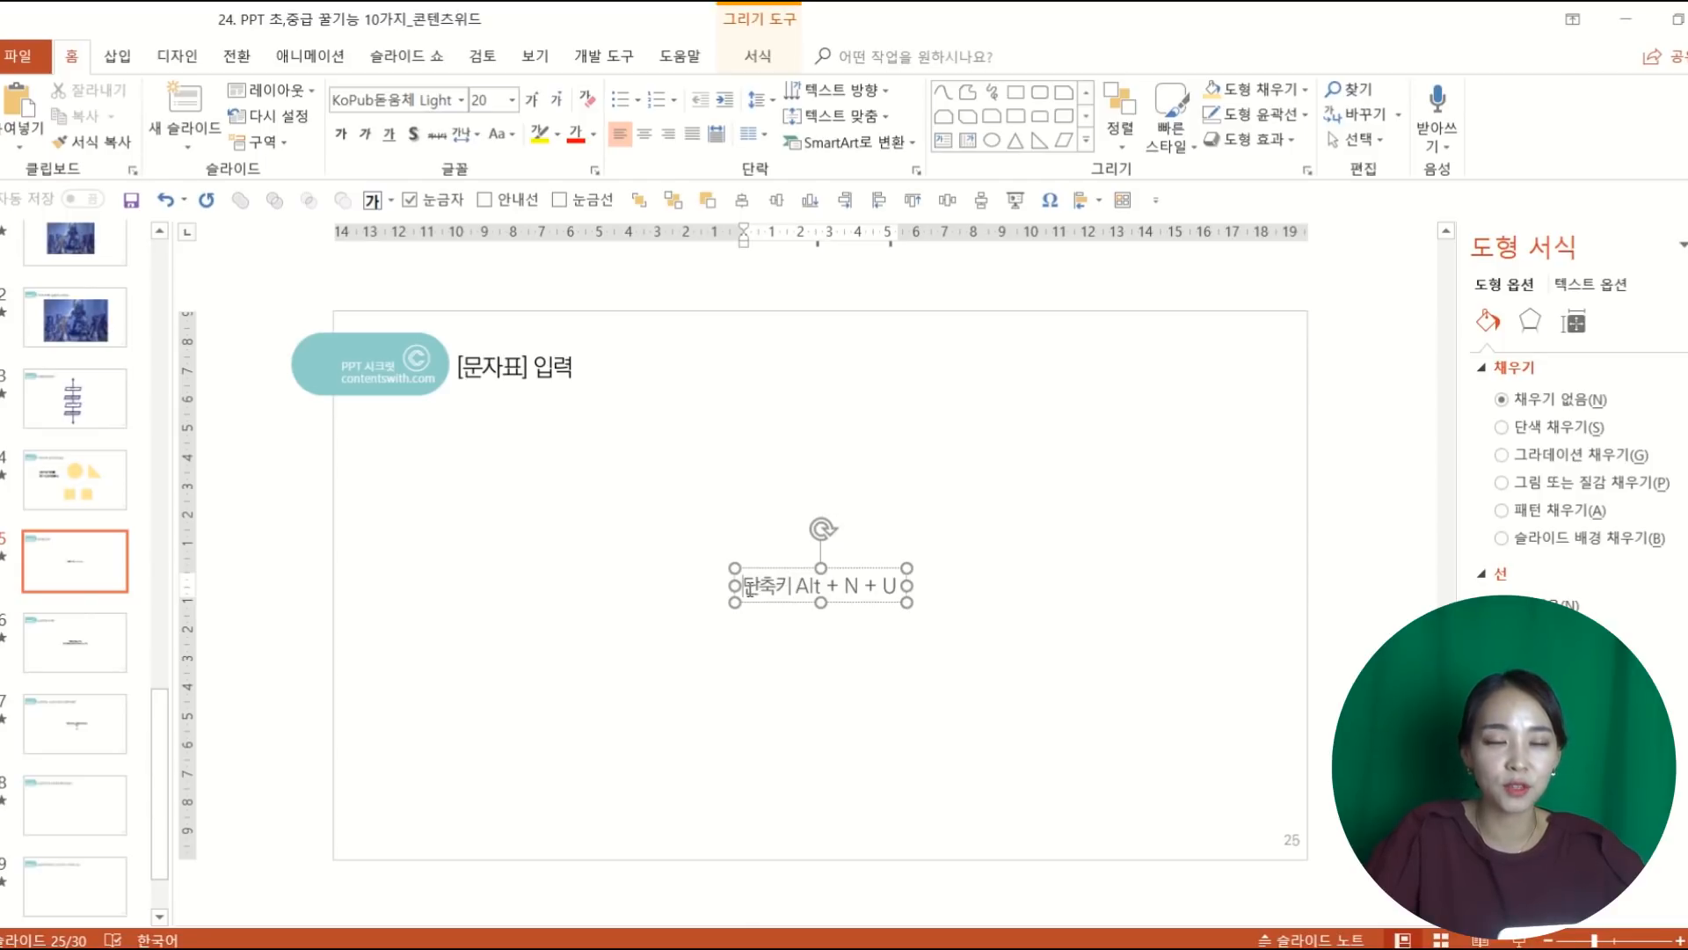
left_click(799, 647)
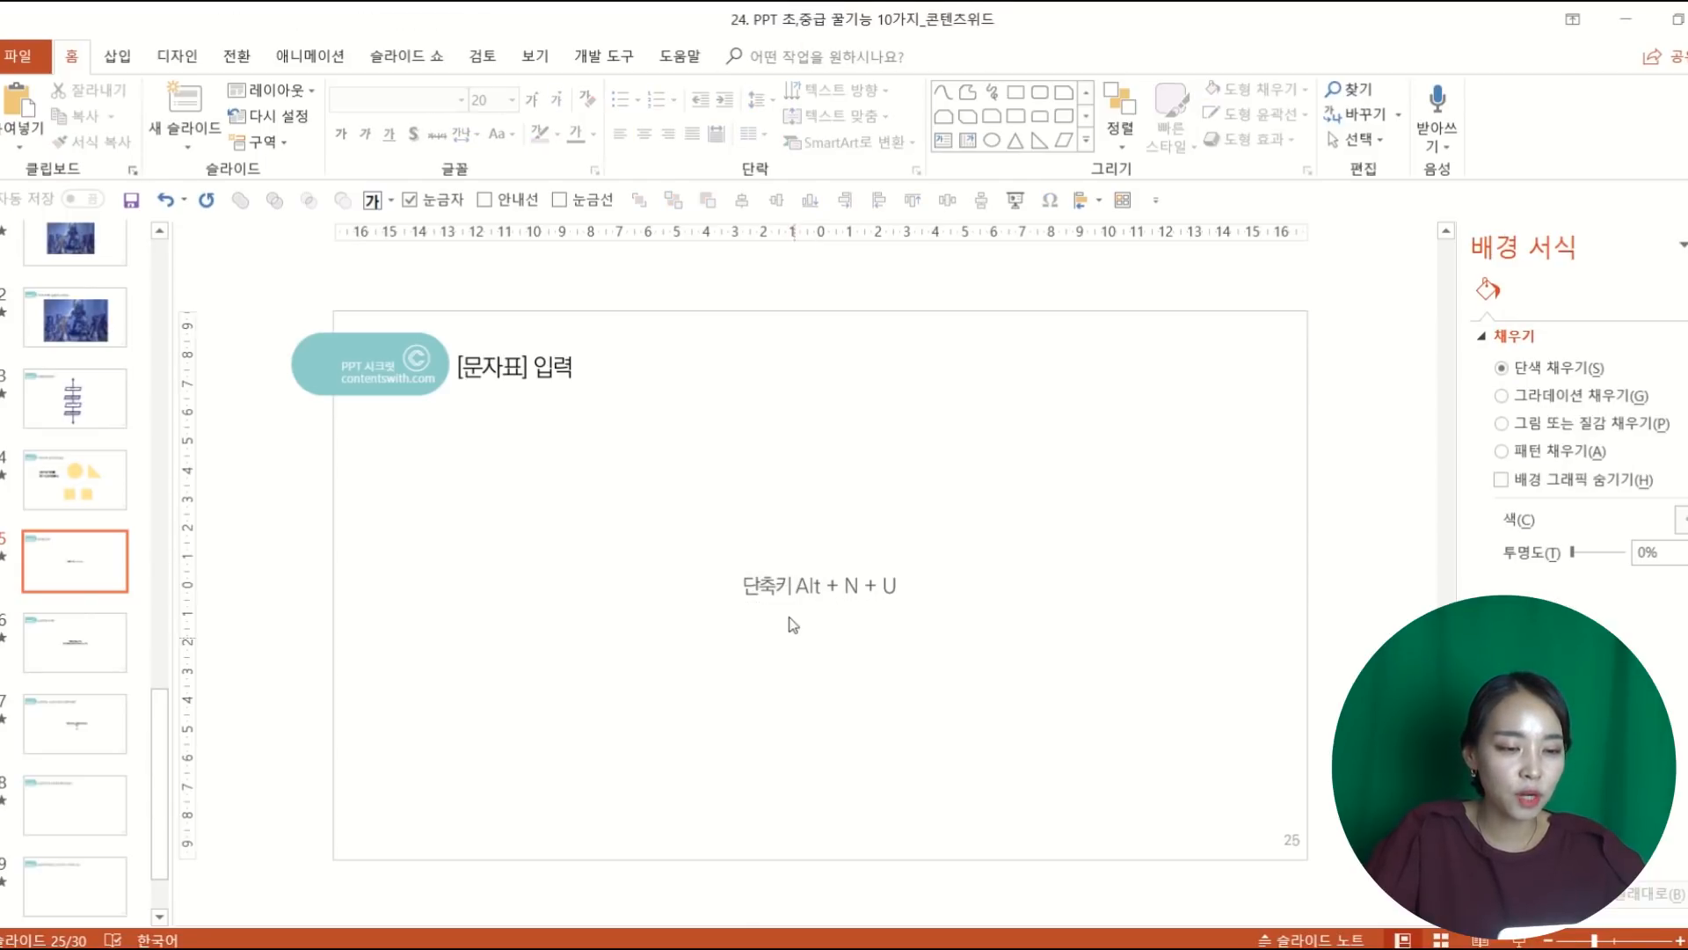
left_click(775, 585)
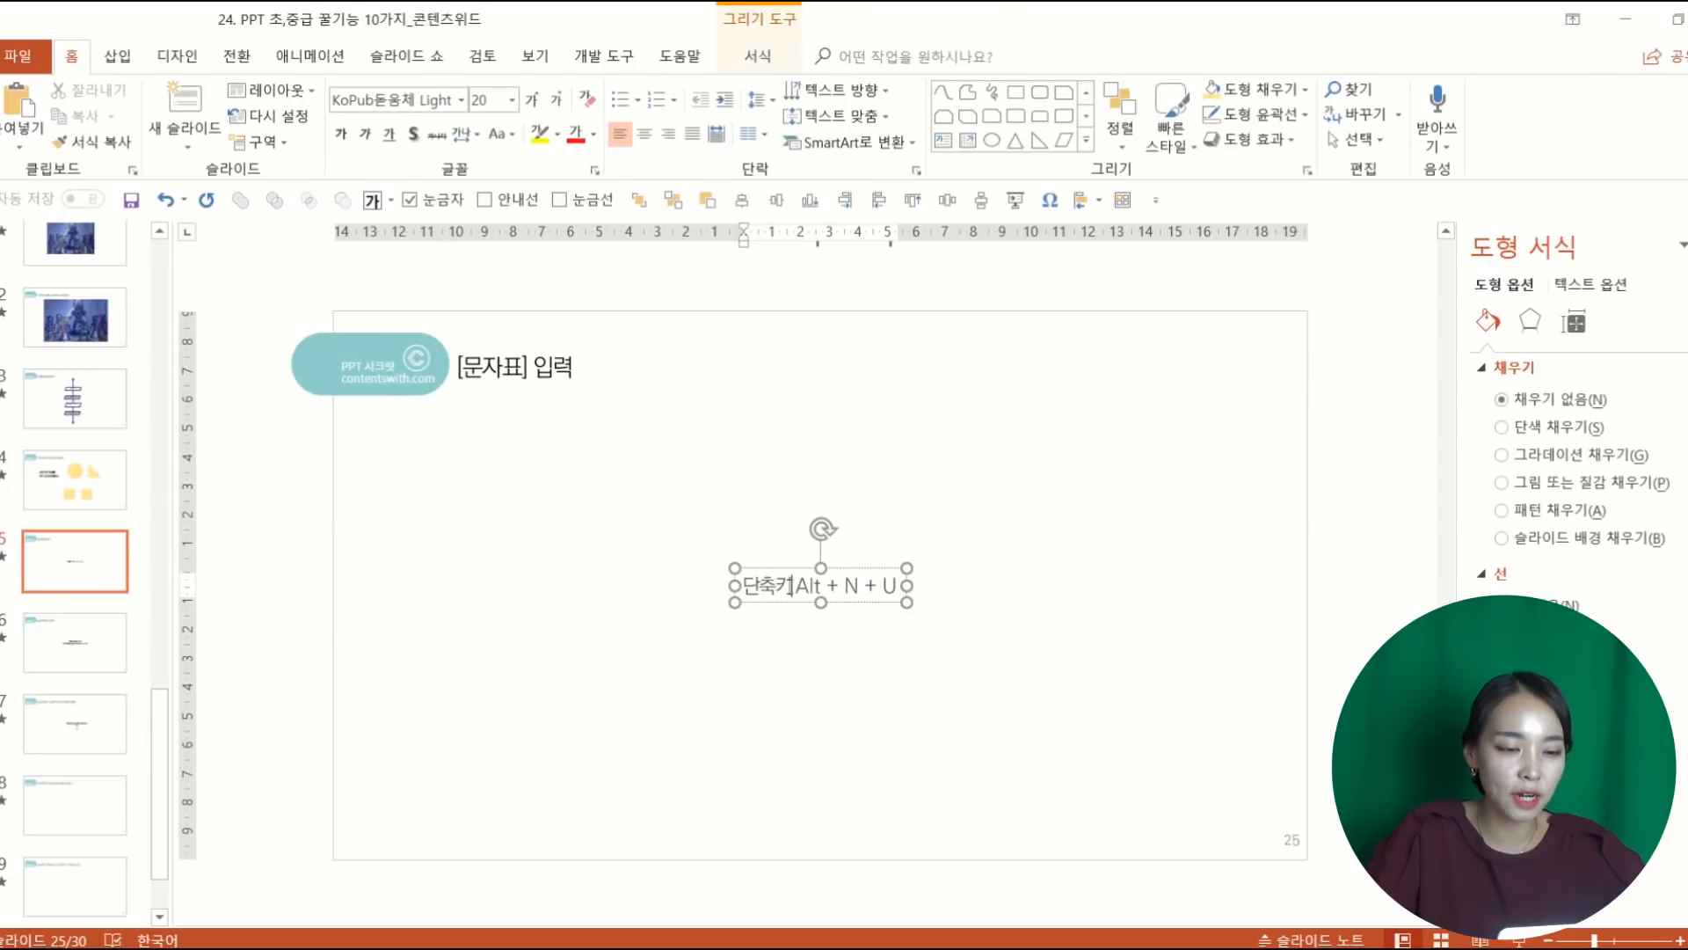
left_click(744, 584)
left_click(555, 365)
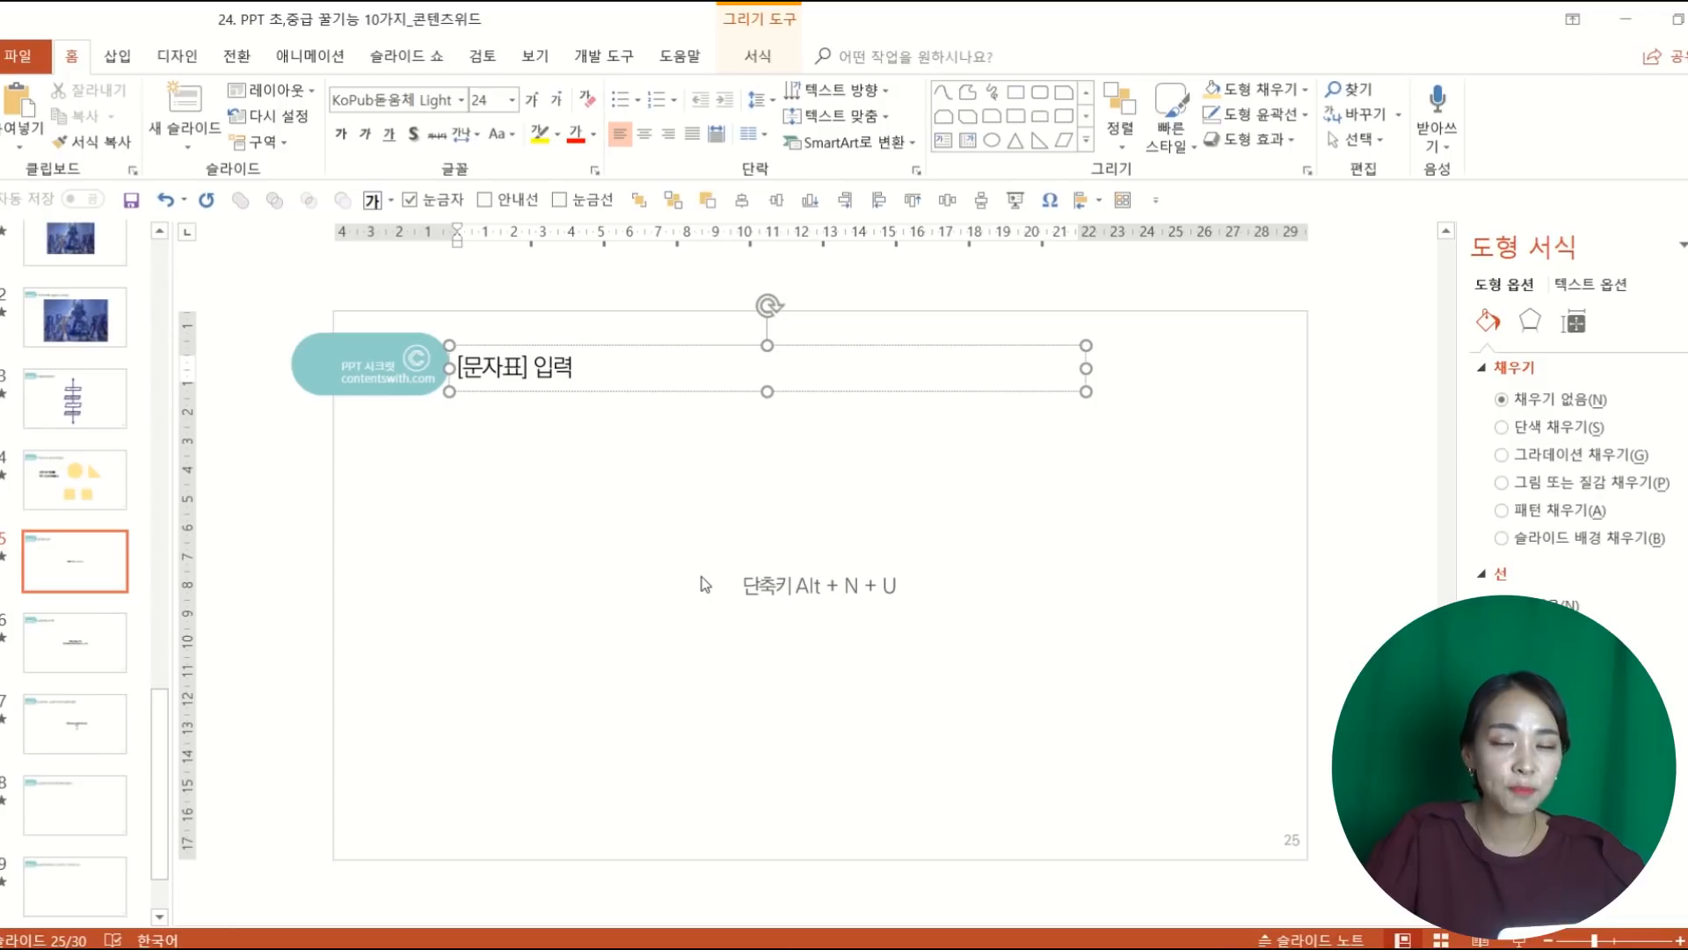
left_click(1075, 644)
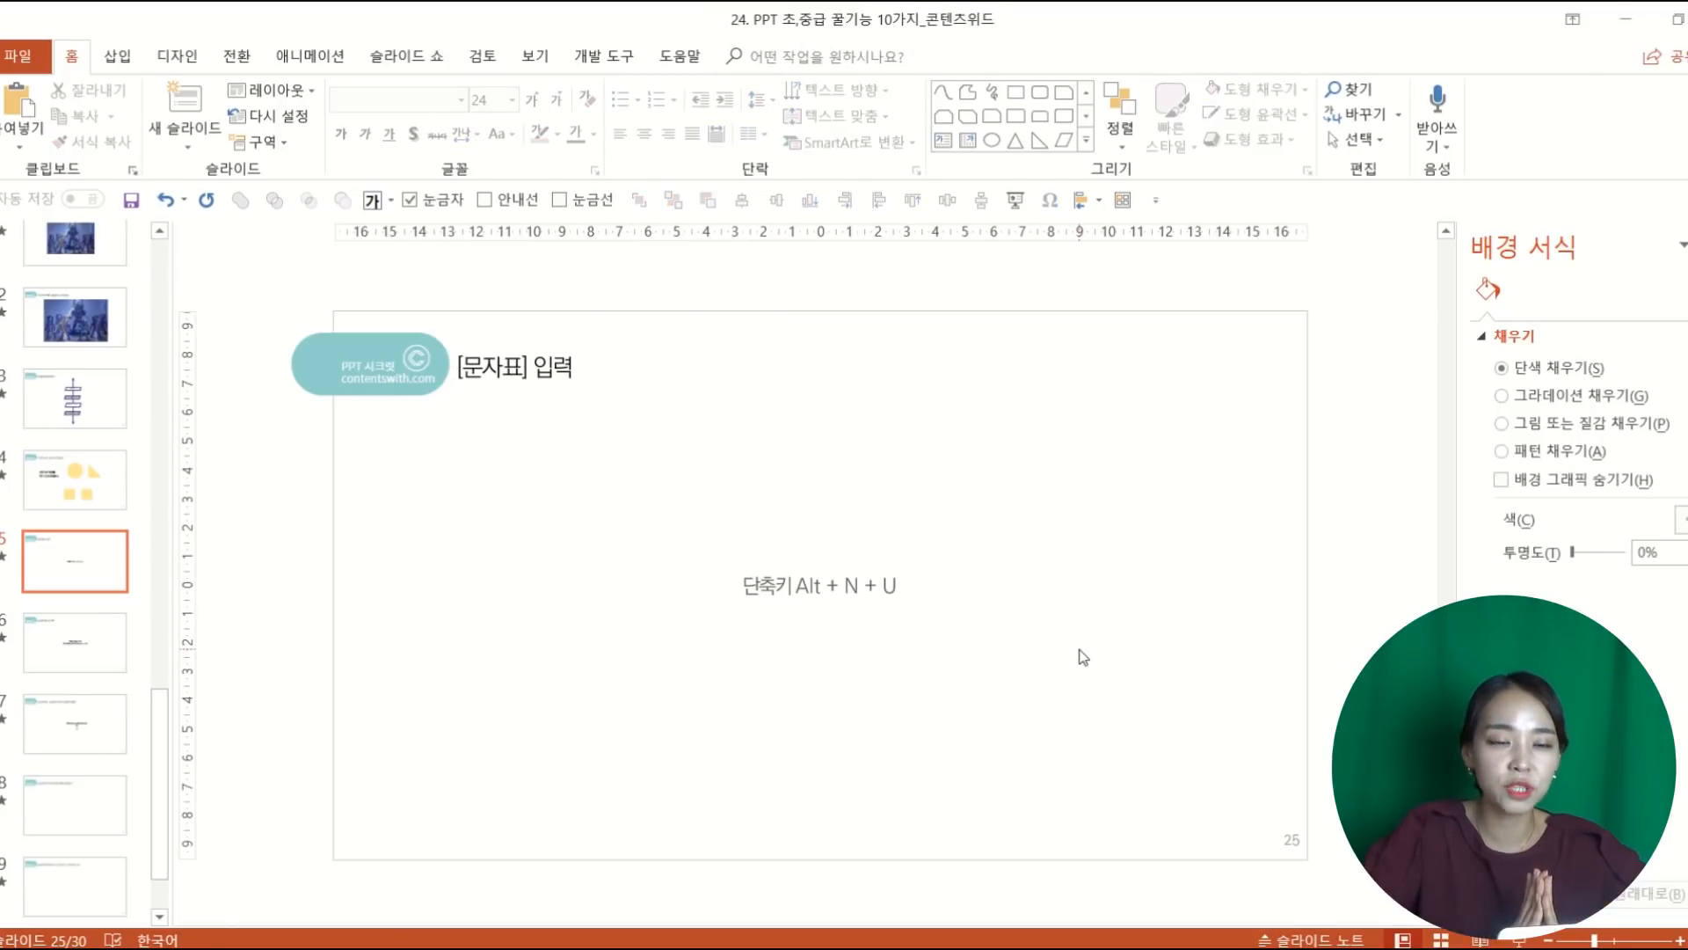
Step: Place the text cursor at the end of the shortcut text, view the Symbol (기호) dialog twice and close it without inserting anything
left_click(855, 592)
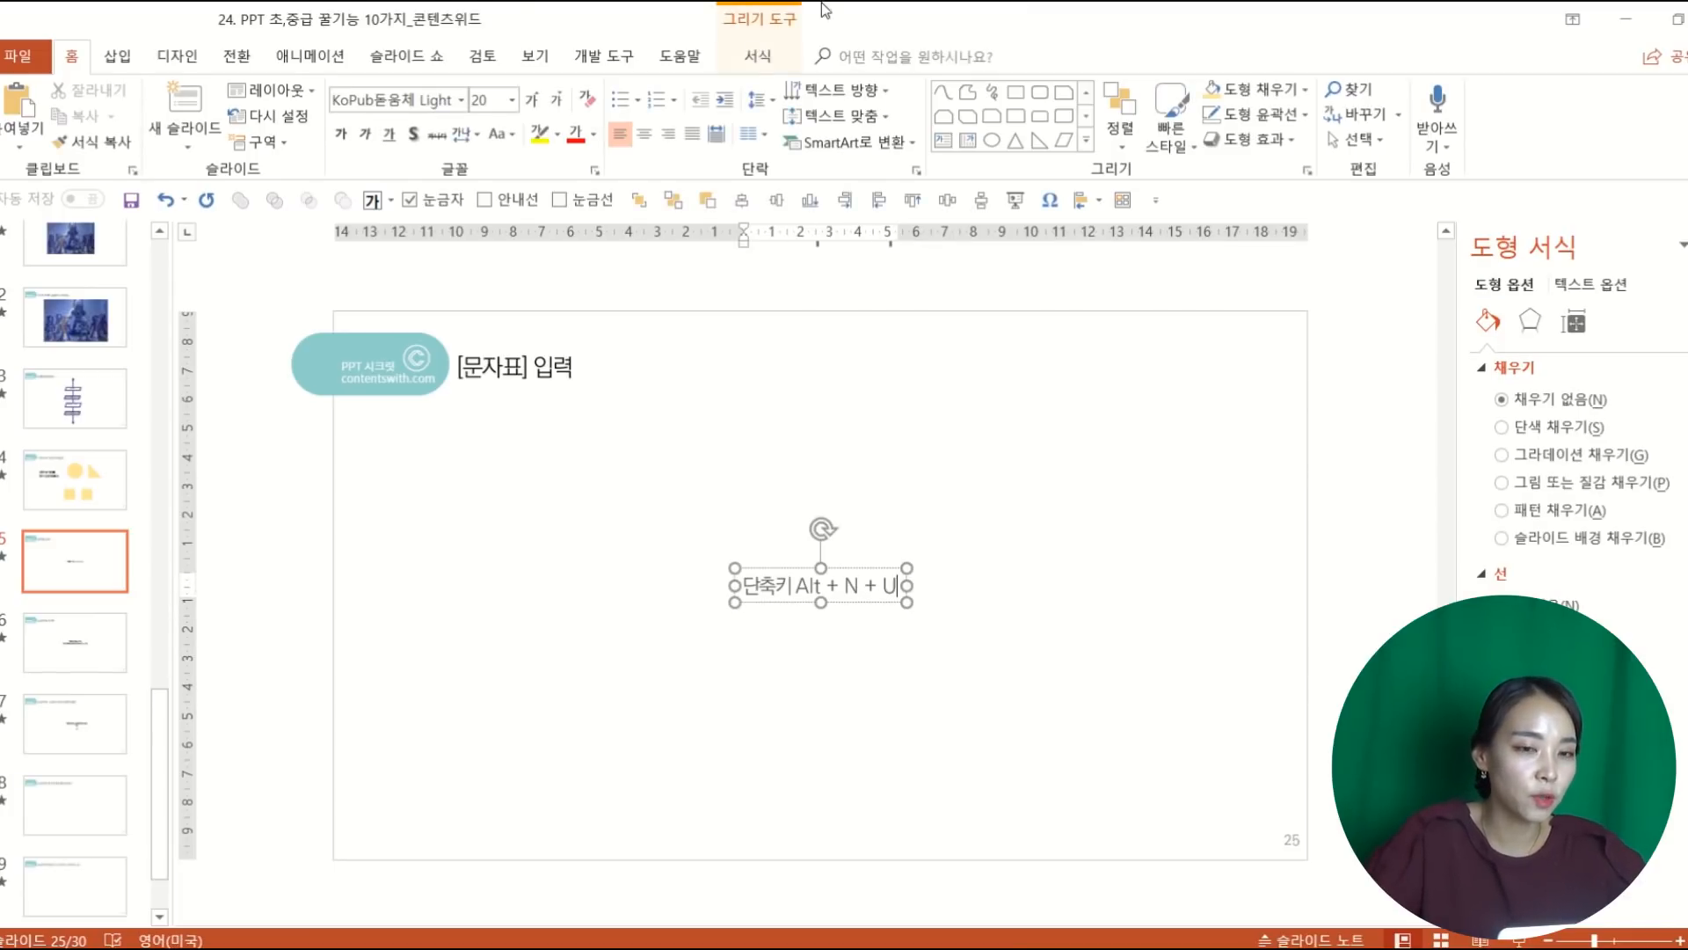
left_click(118, 56)
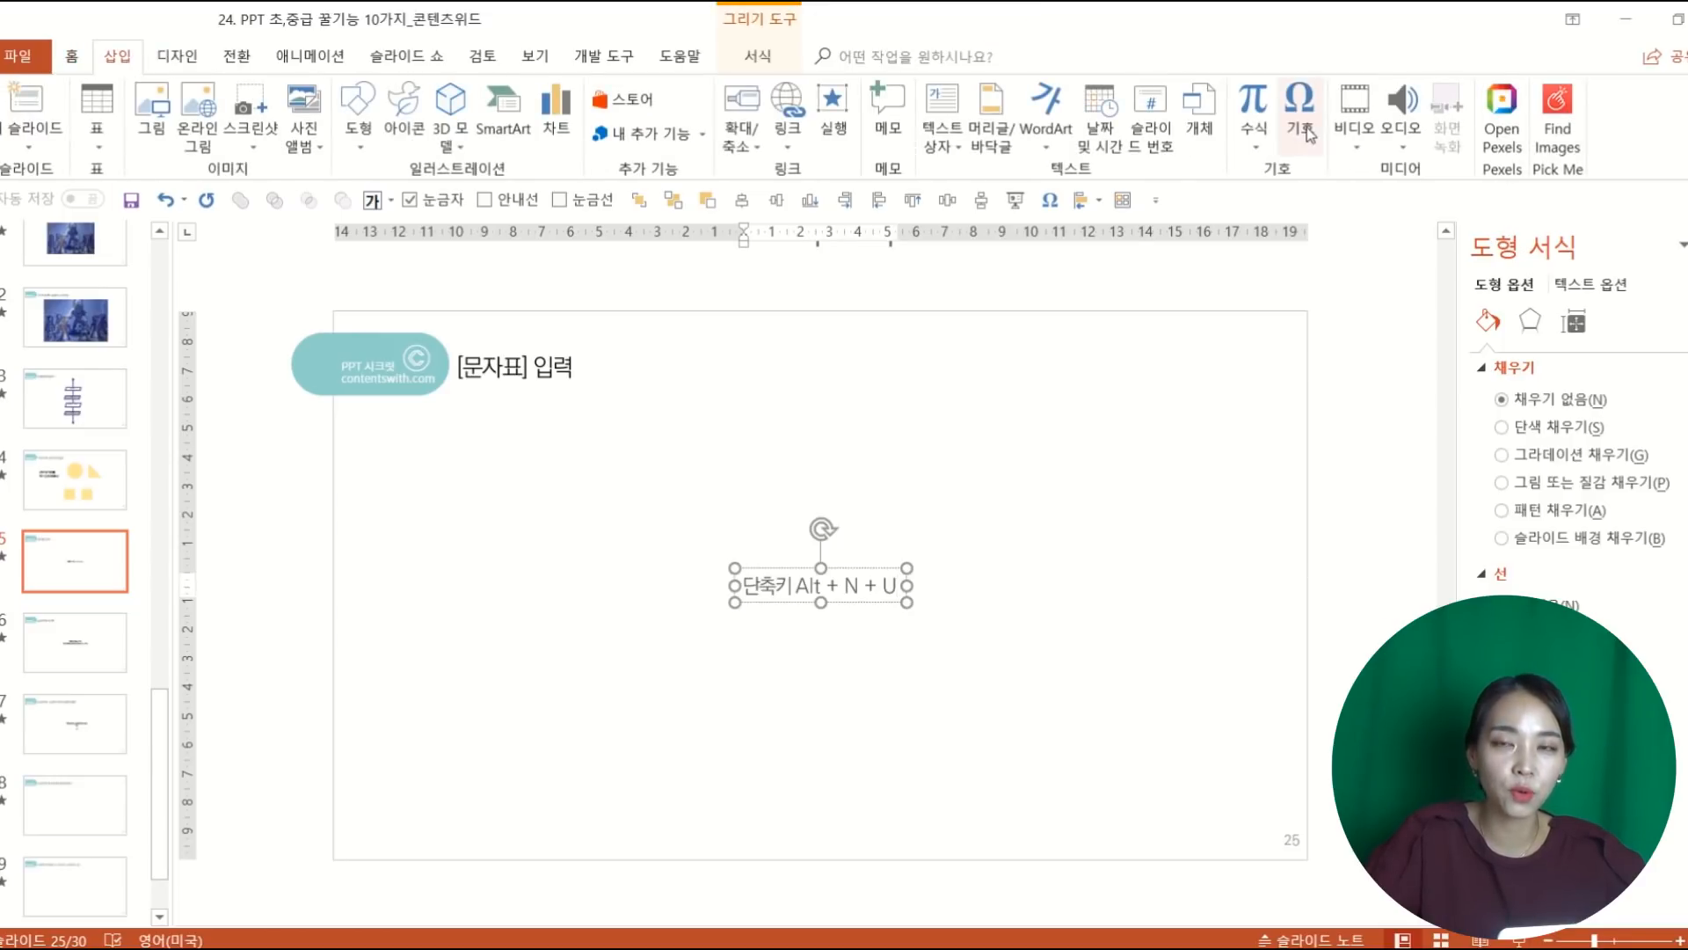
left_click(938, 609)
left_click(897, 585)
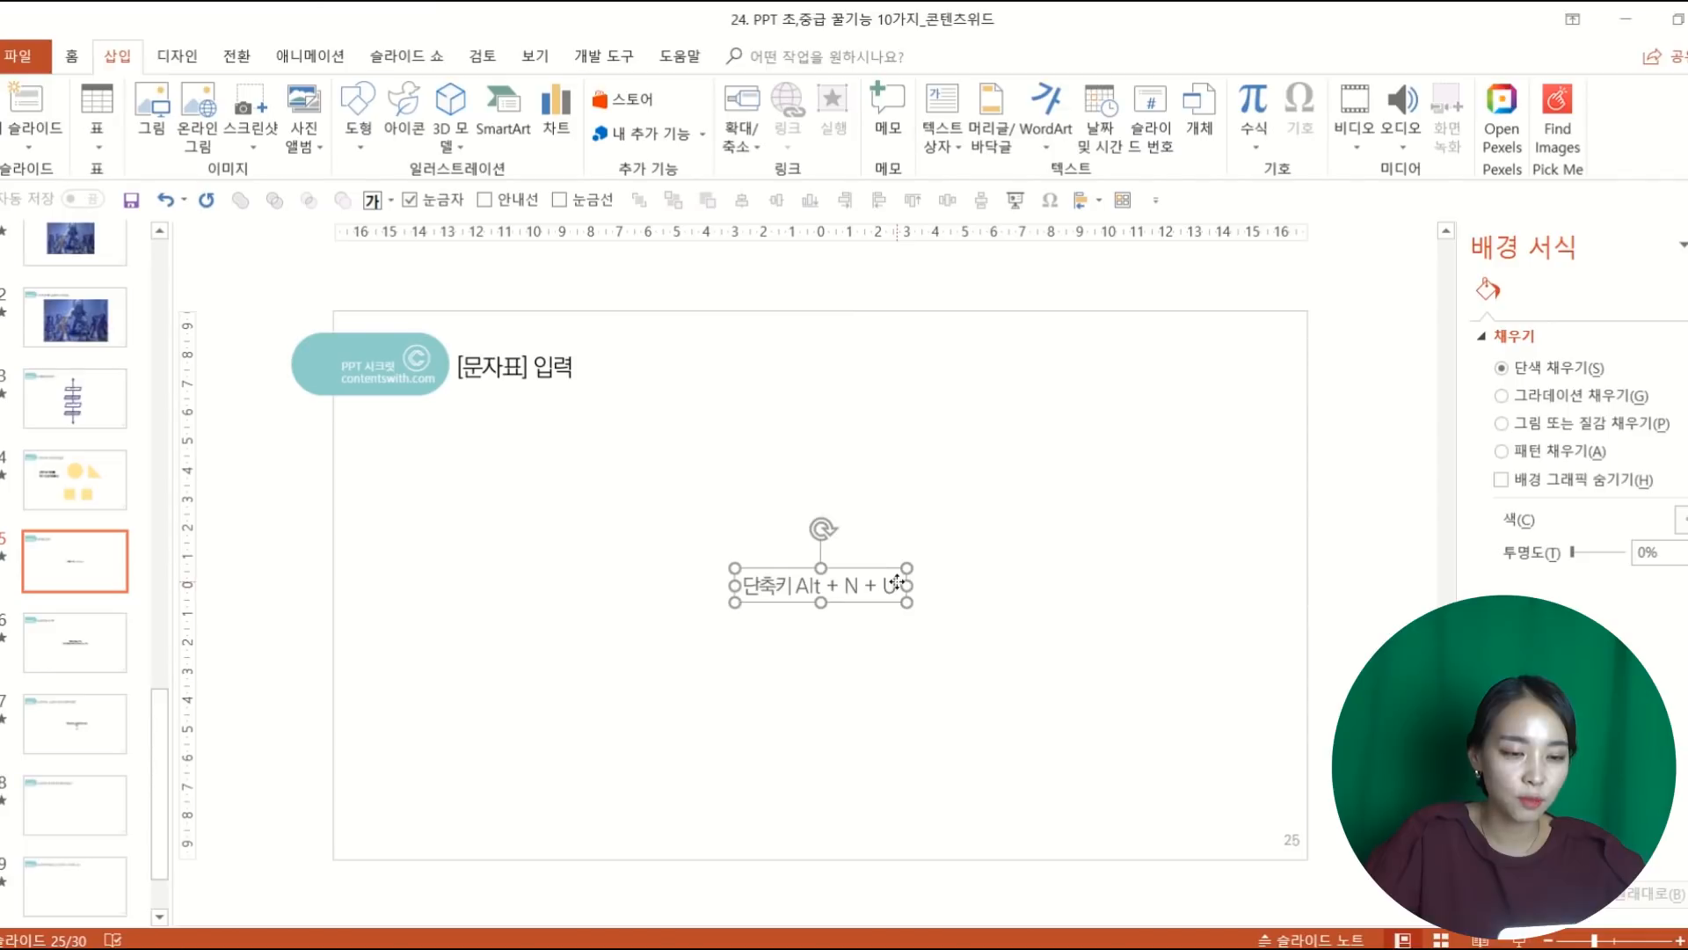
key("alt+n")
key("u")
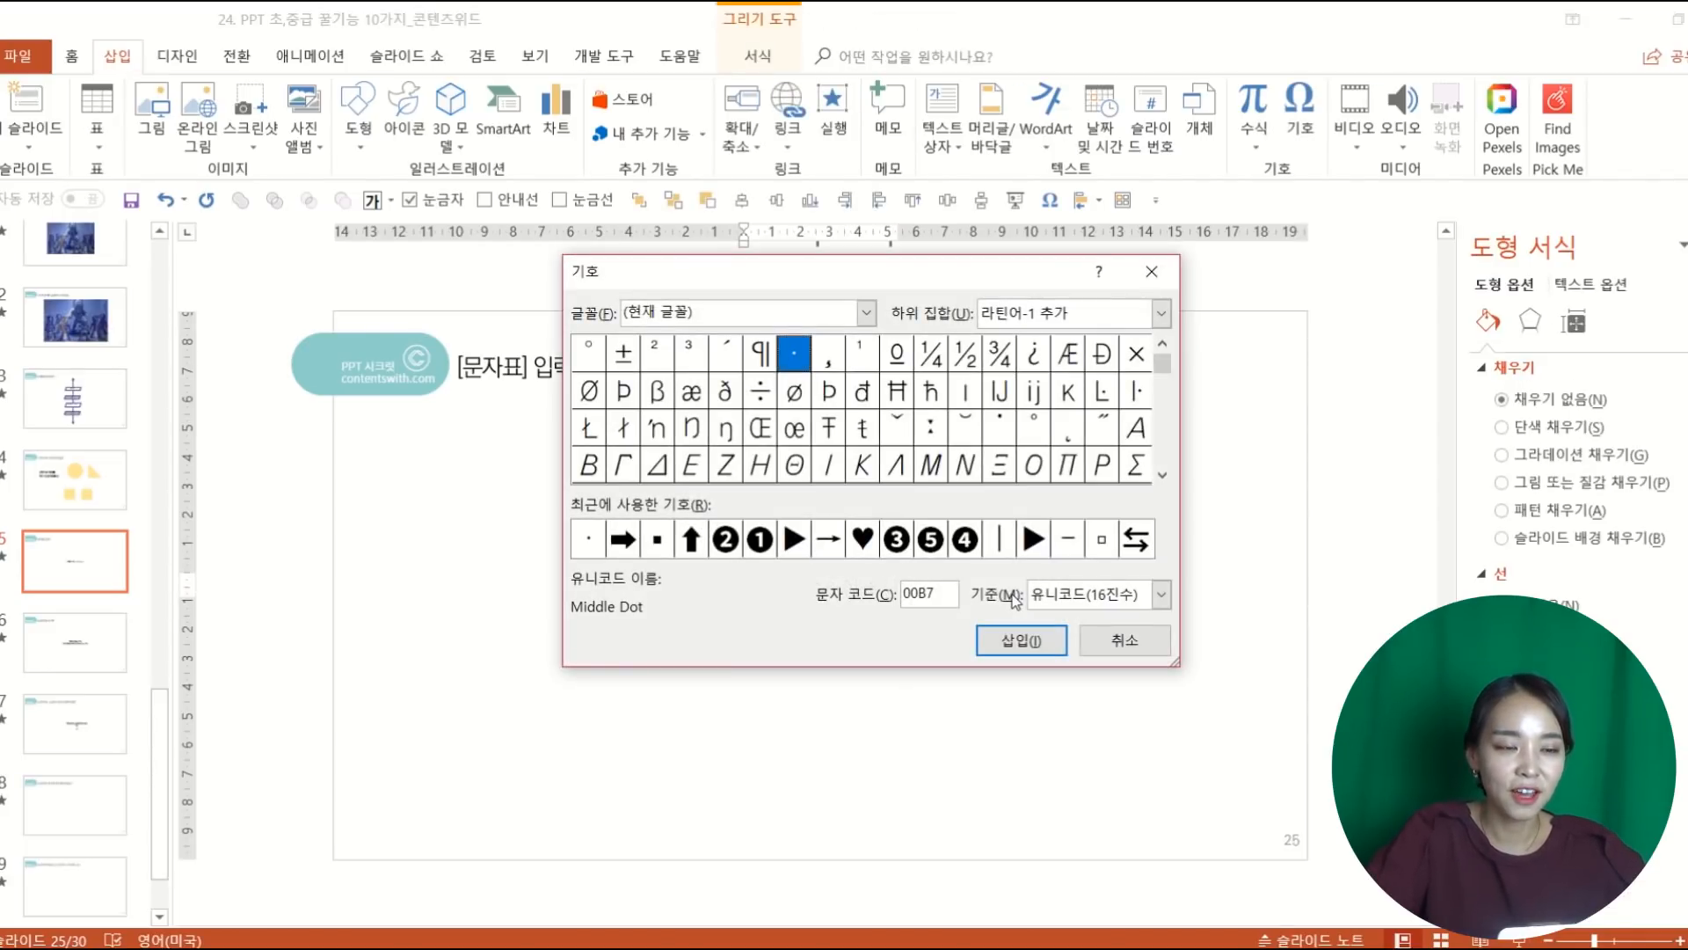
left_click(1126, 640)
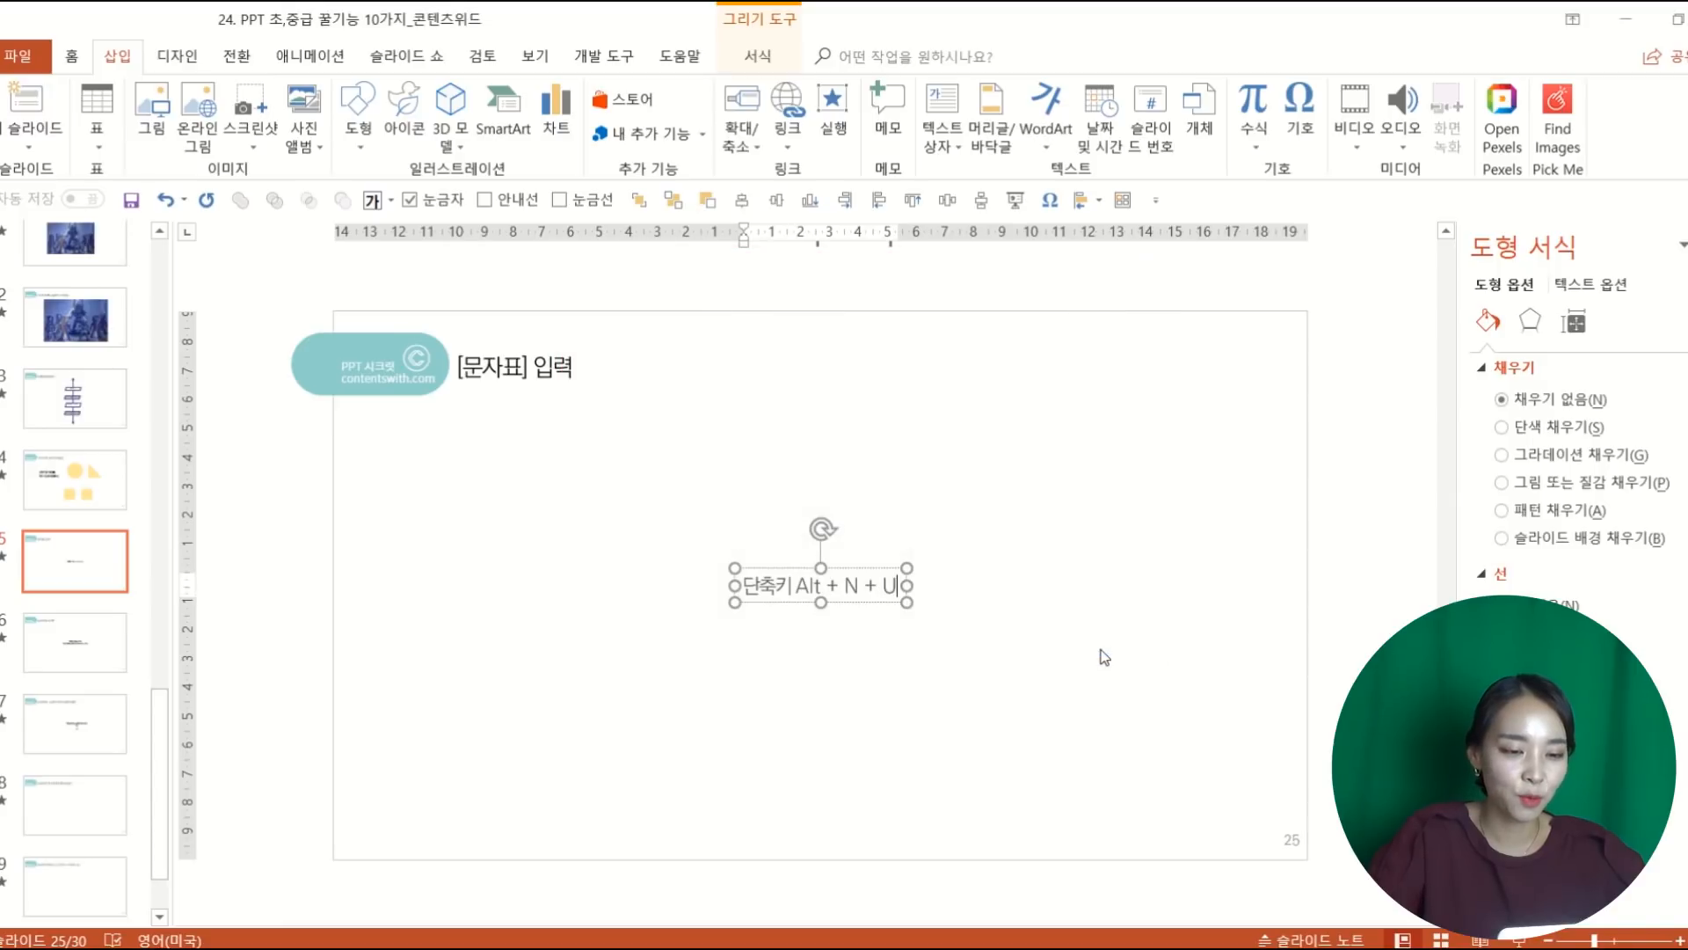
key("alt+n")
key("u")
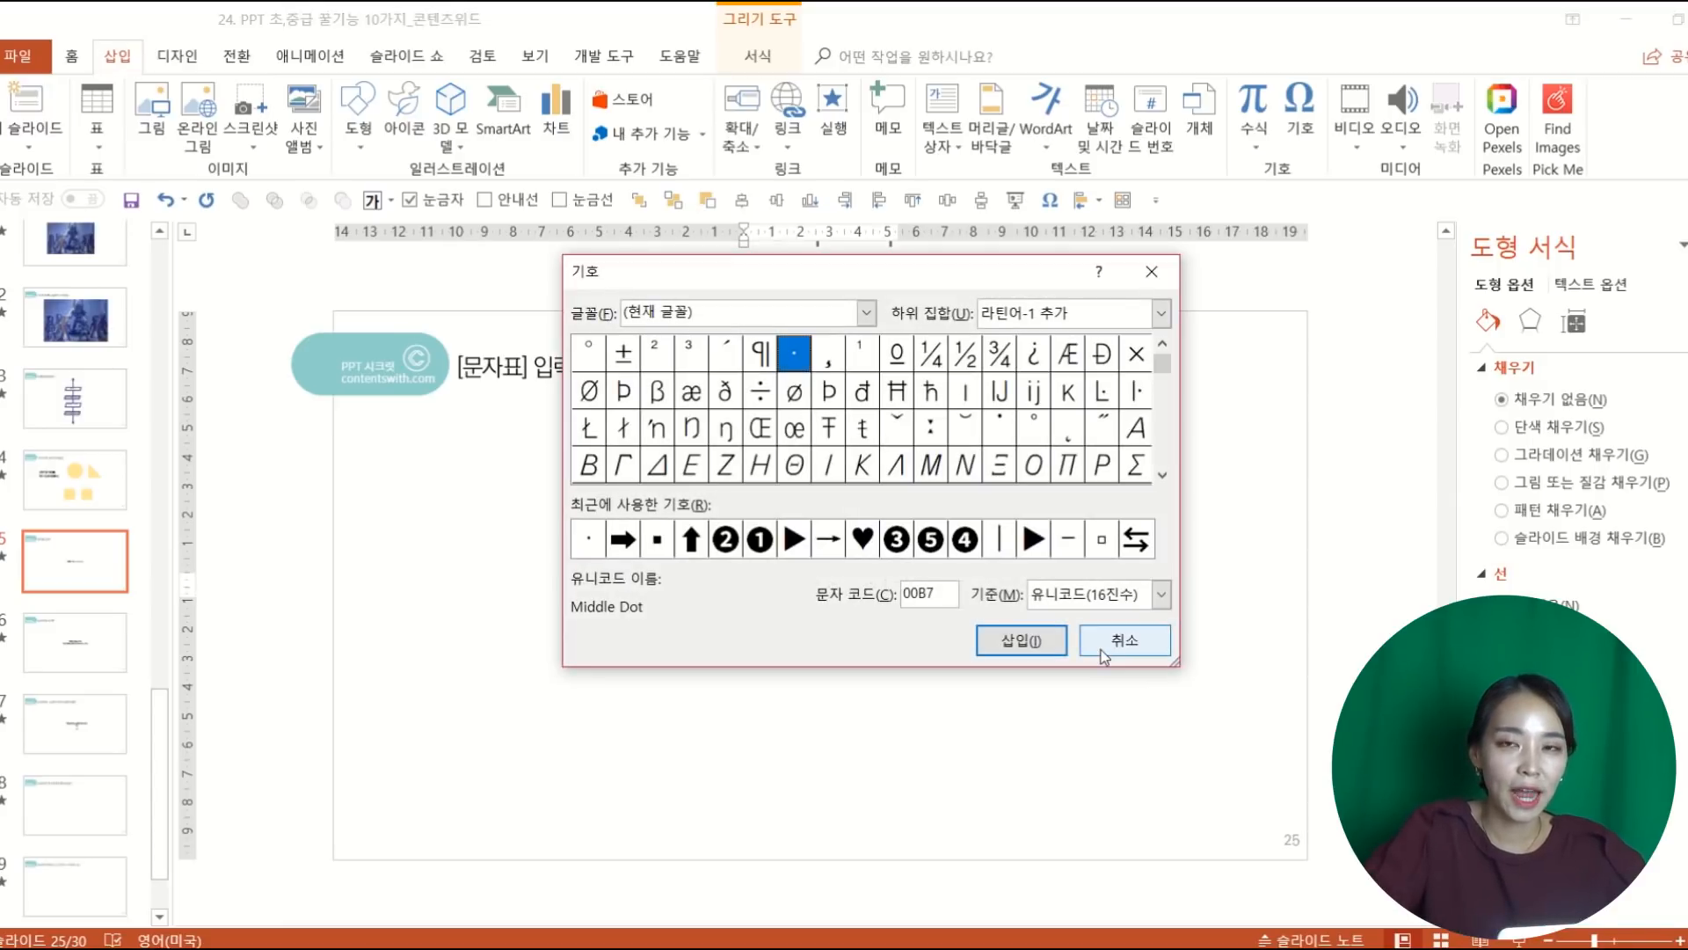
left_click(1103, 654)
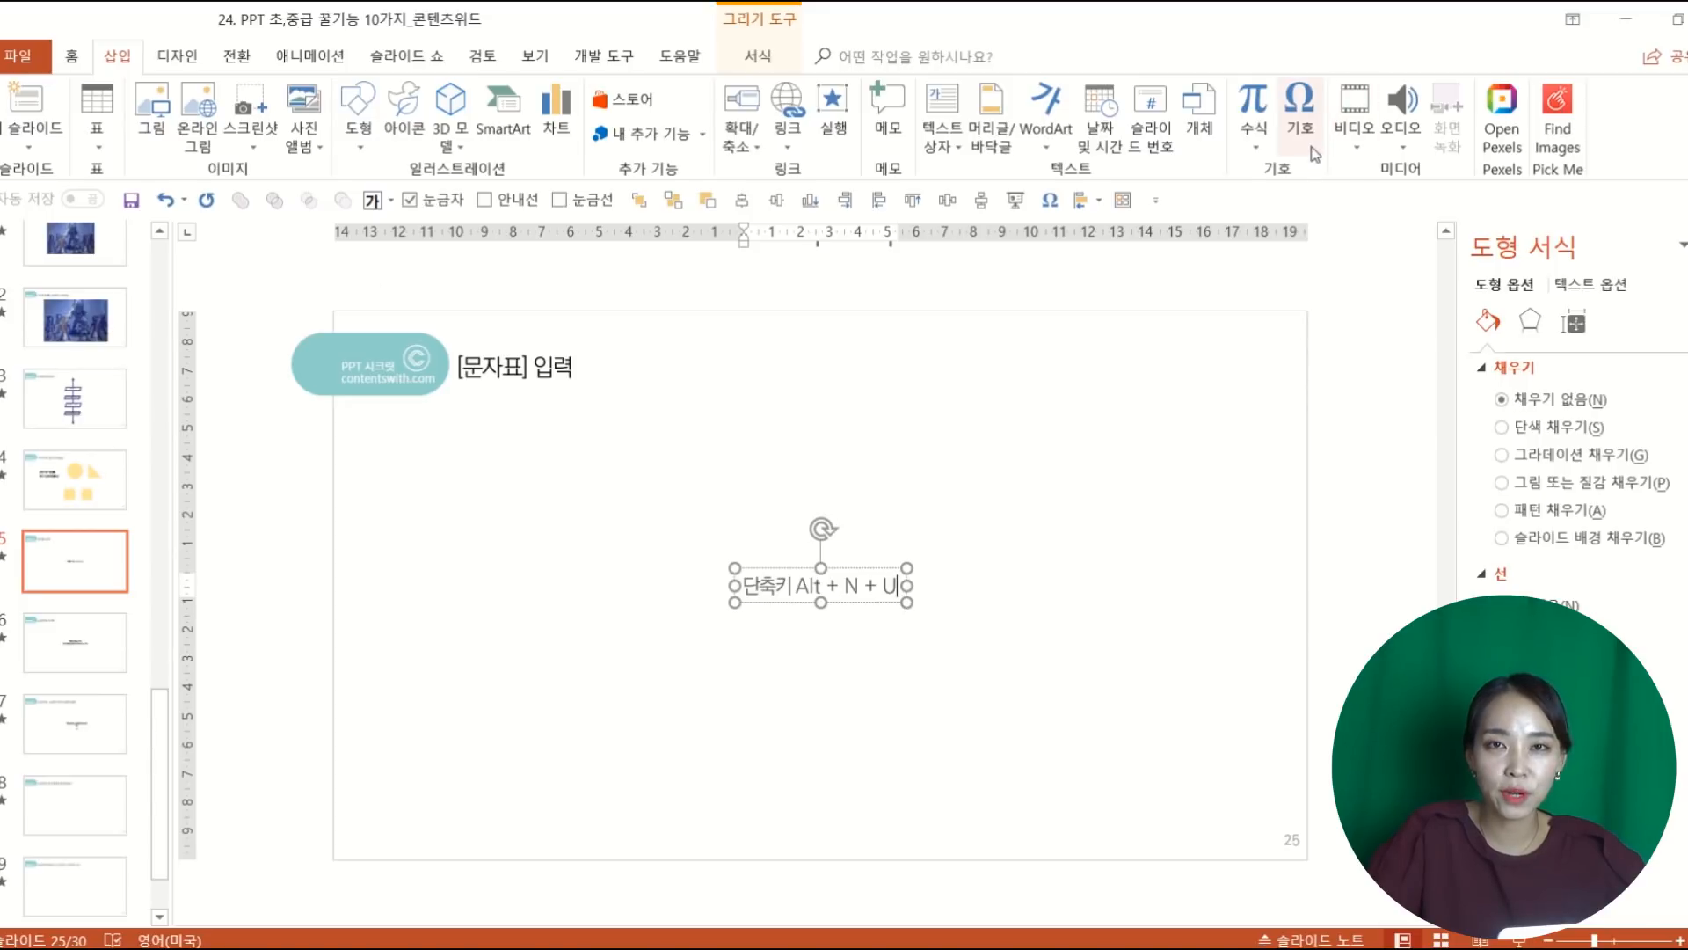
Step: With the text cursor in the shortcut text, view the Quick Access Toolbar options for the Symbol (기호) command and dismiss them
left_click(1143, 554)
left_click(868, 588)
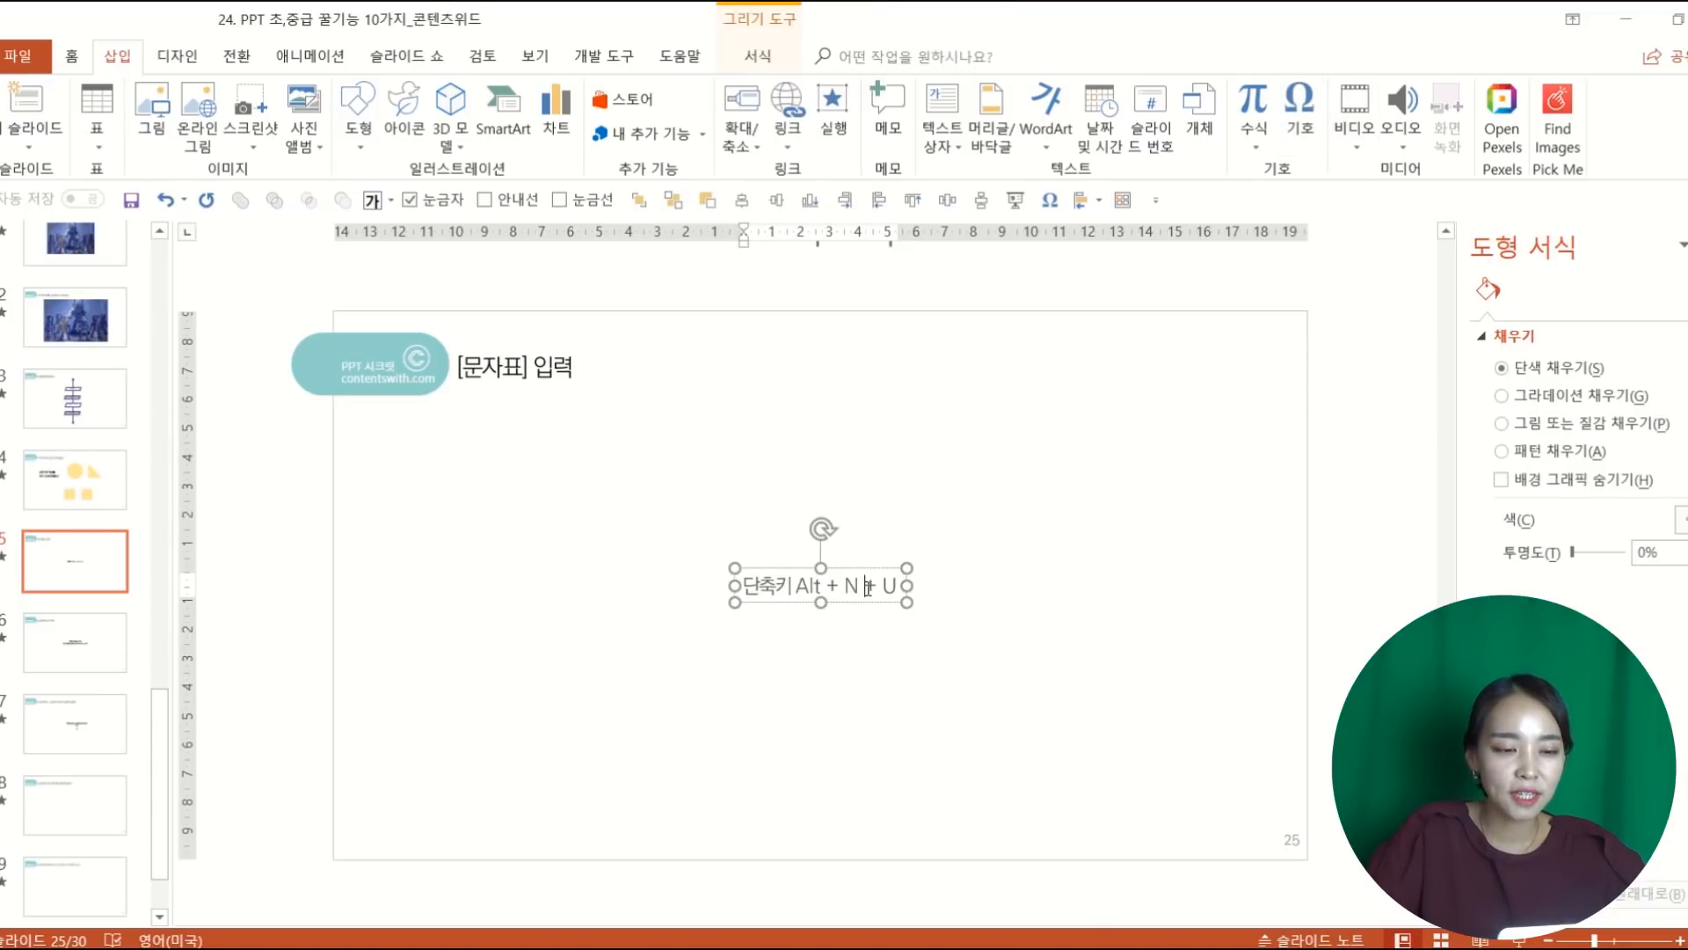
double_click(869, 585)
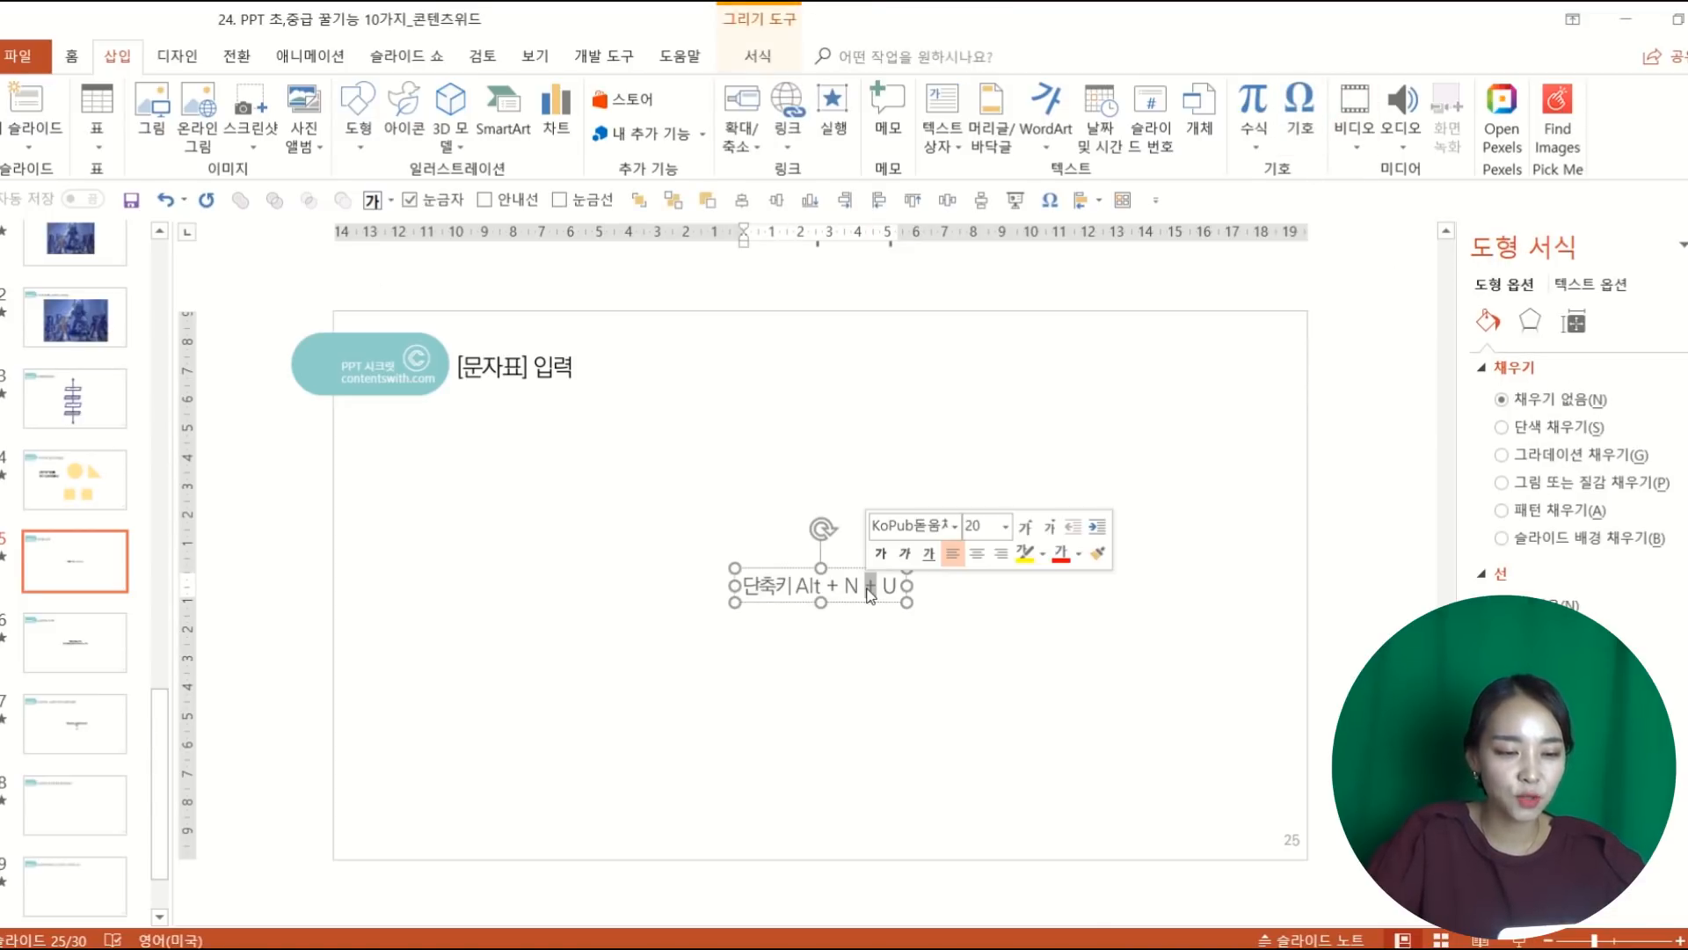
left_click(1094, 680)
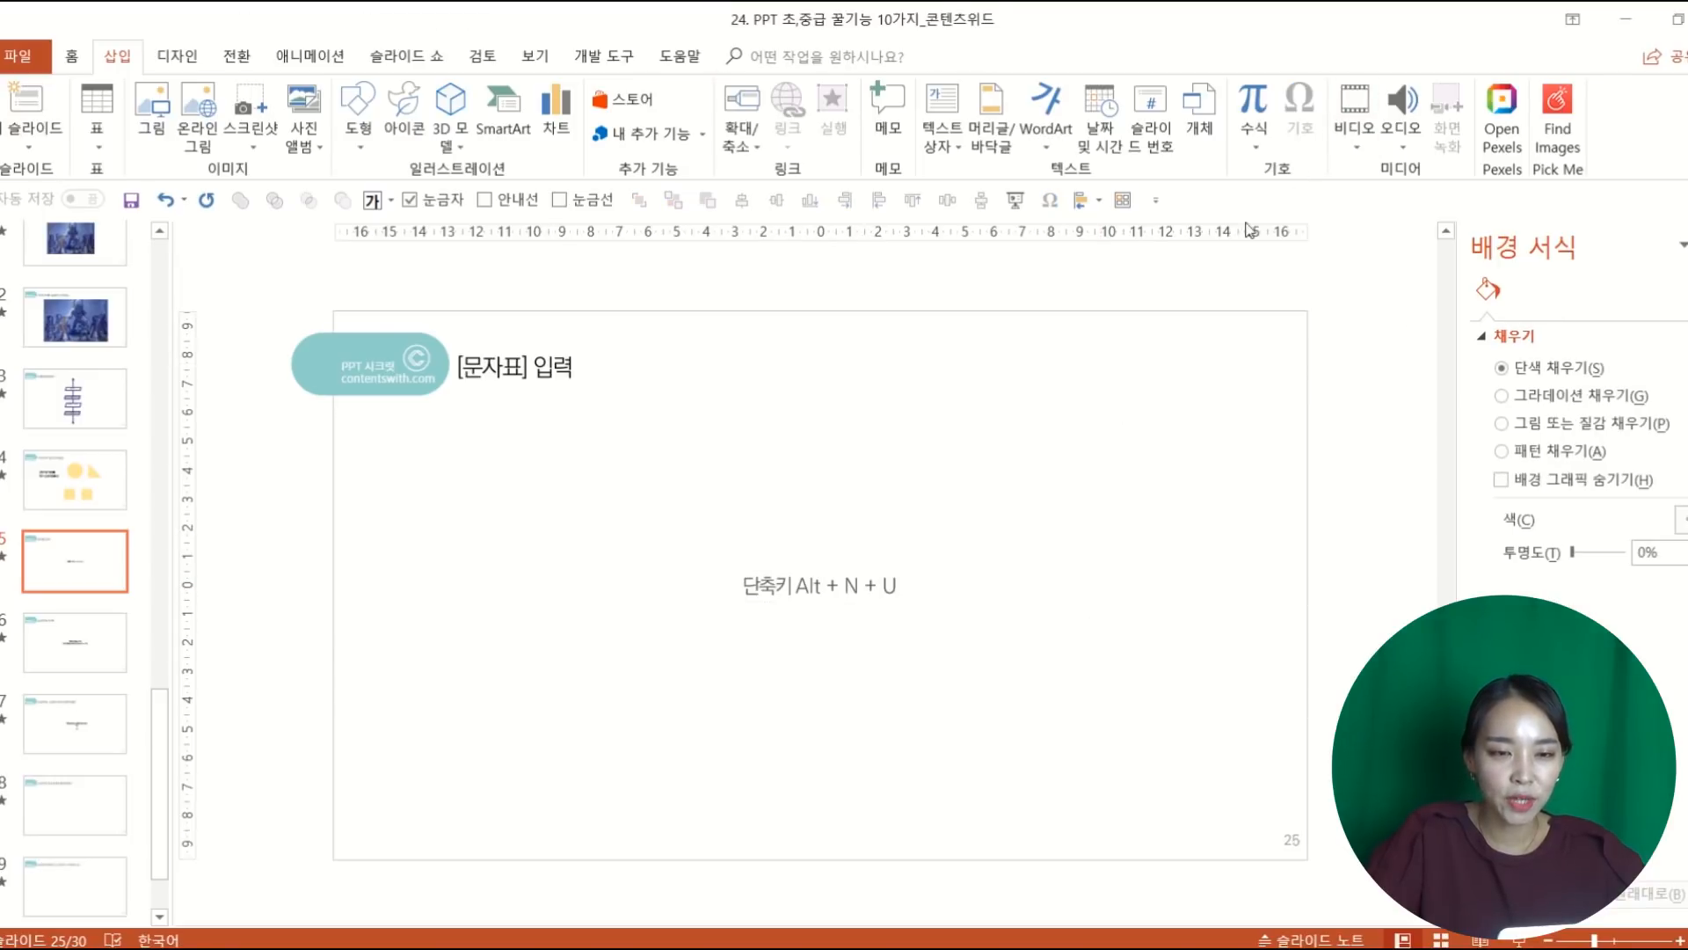
left_click(869, 587)
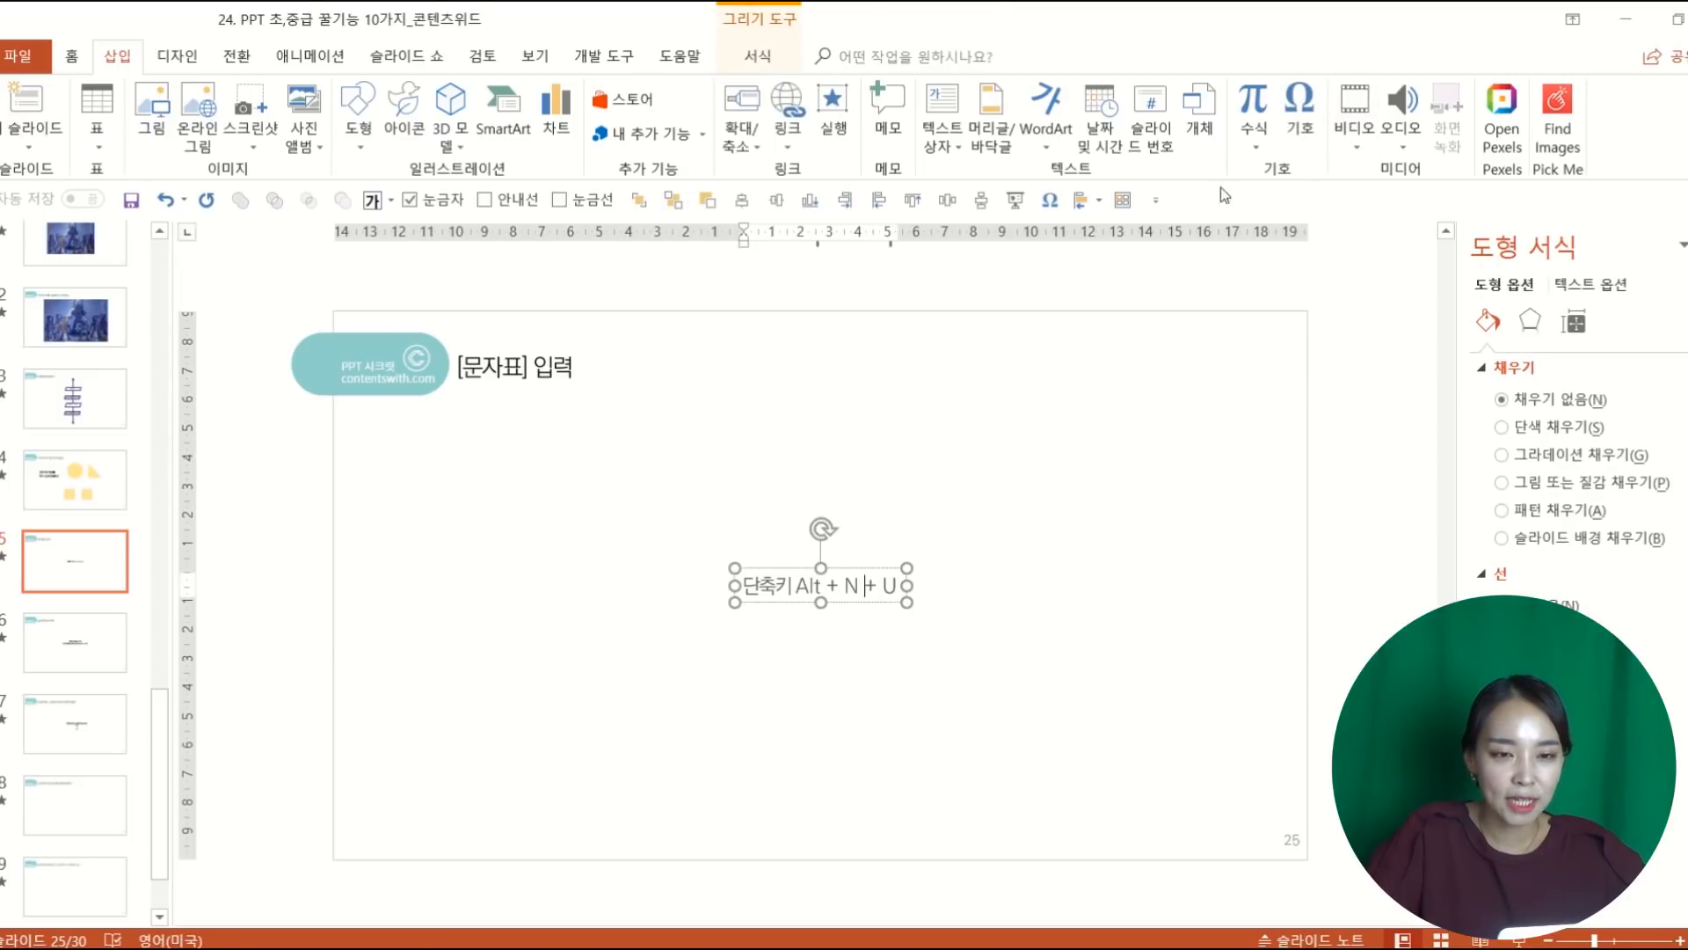
right_click(1304, 132)
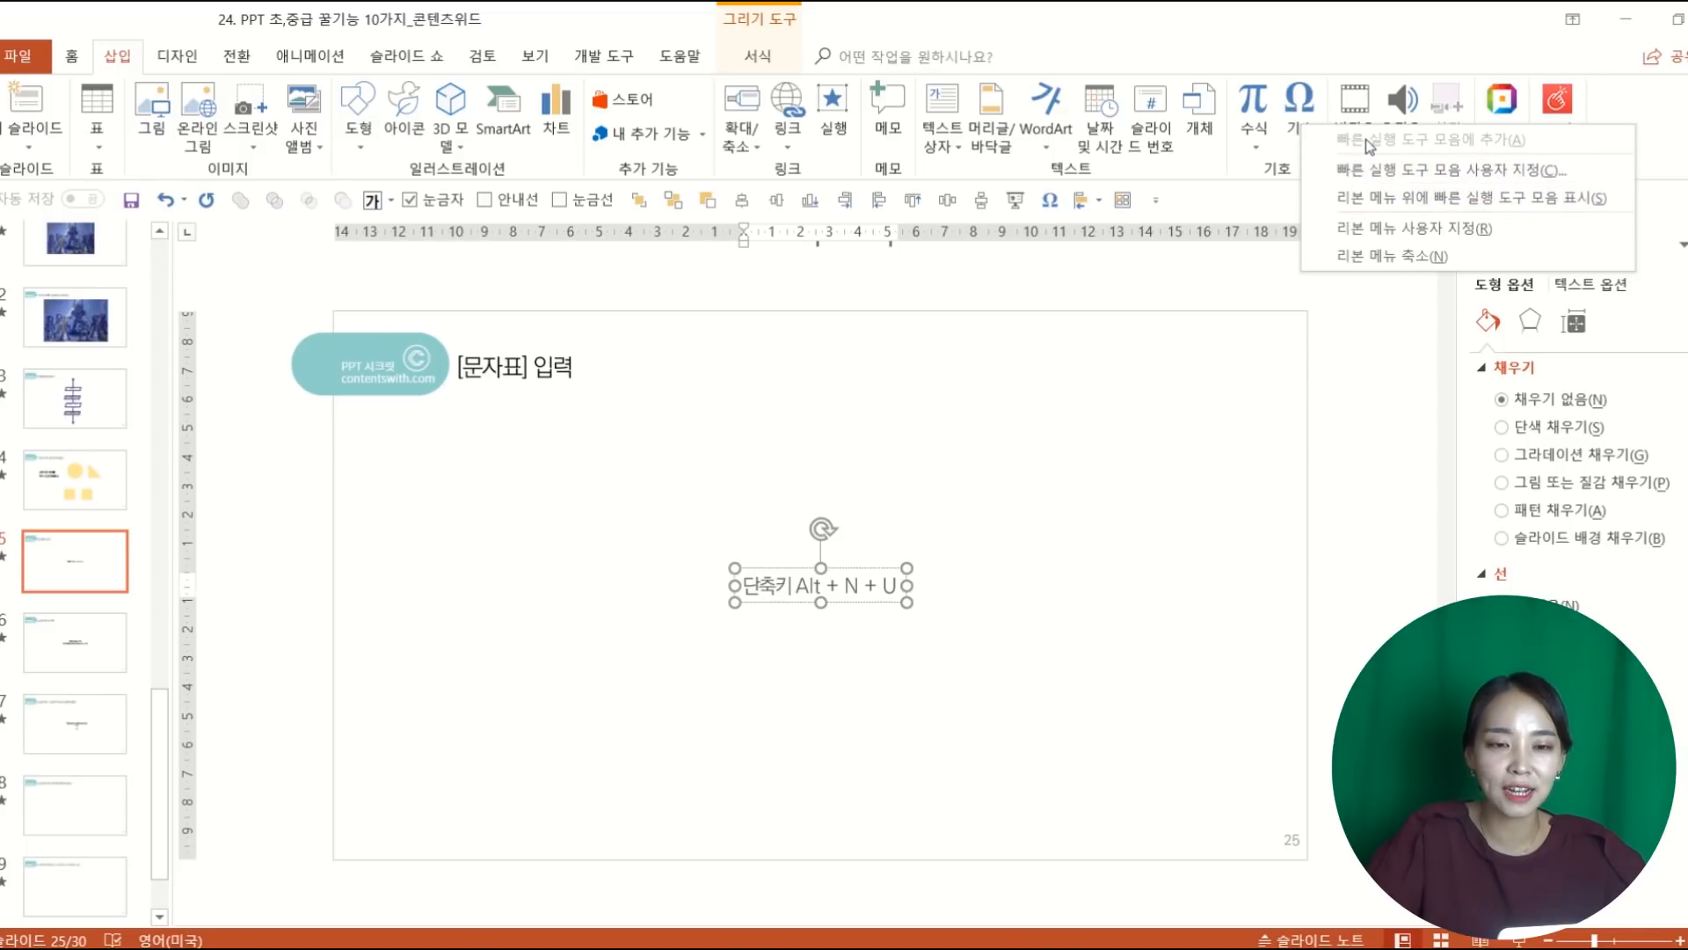
left_click(1219, 274)
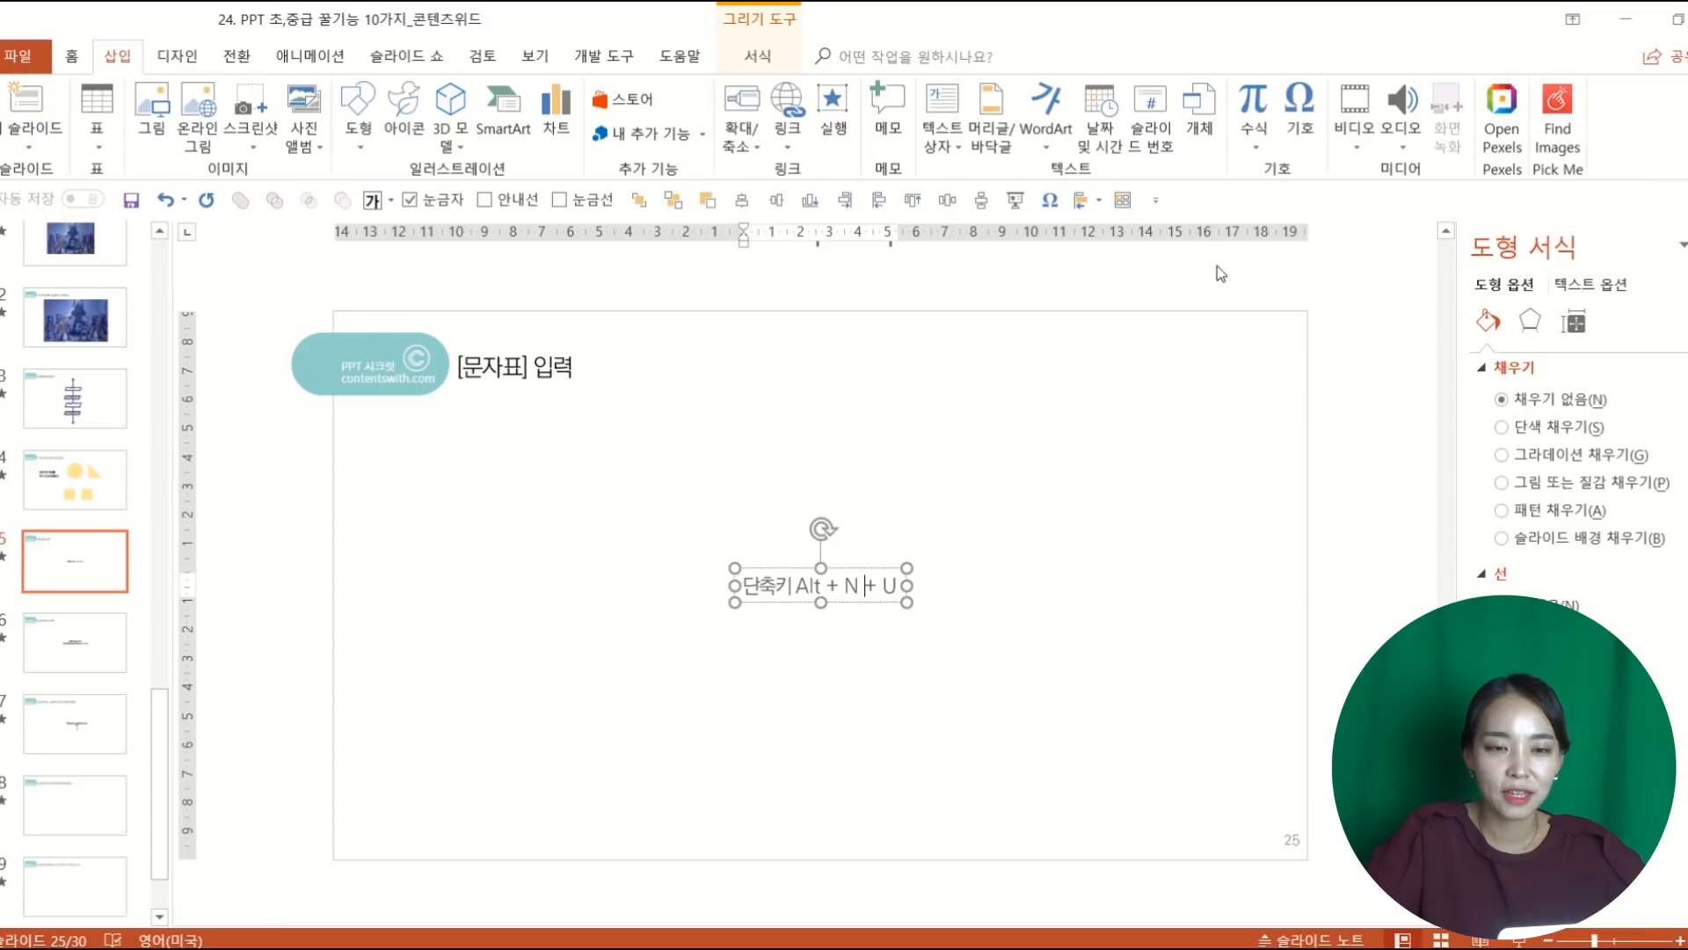
right_click(1293, 116)
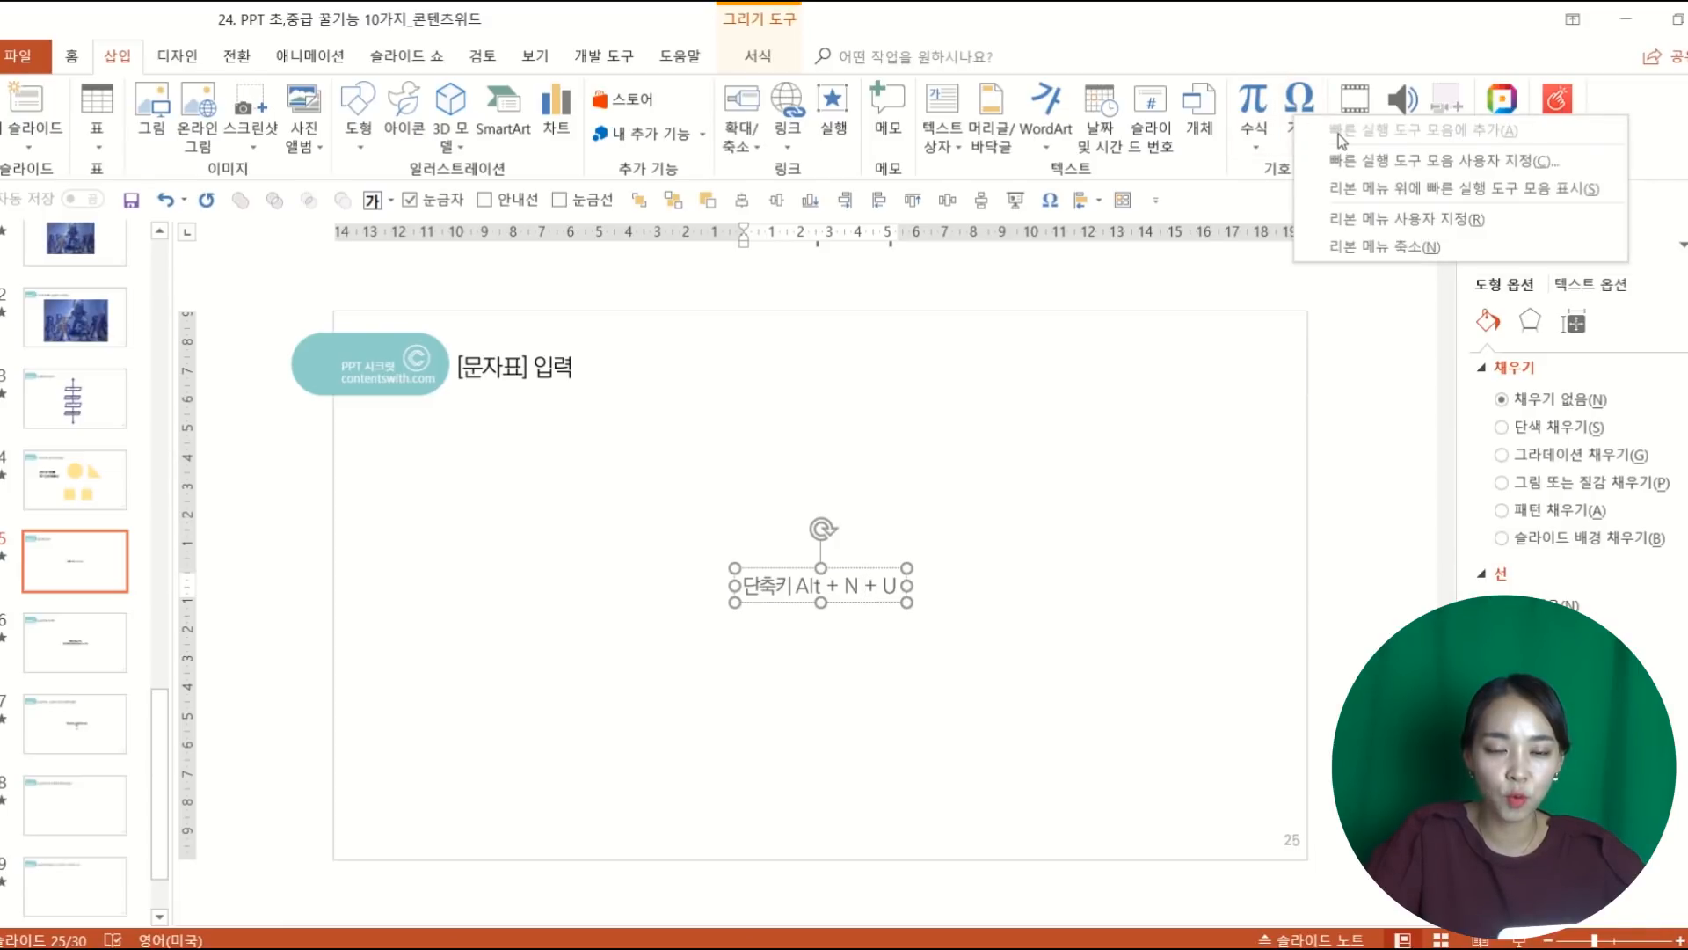
left_click(1145, 376)
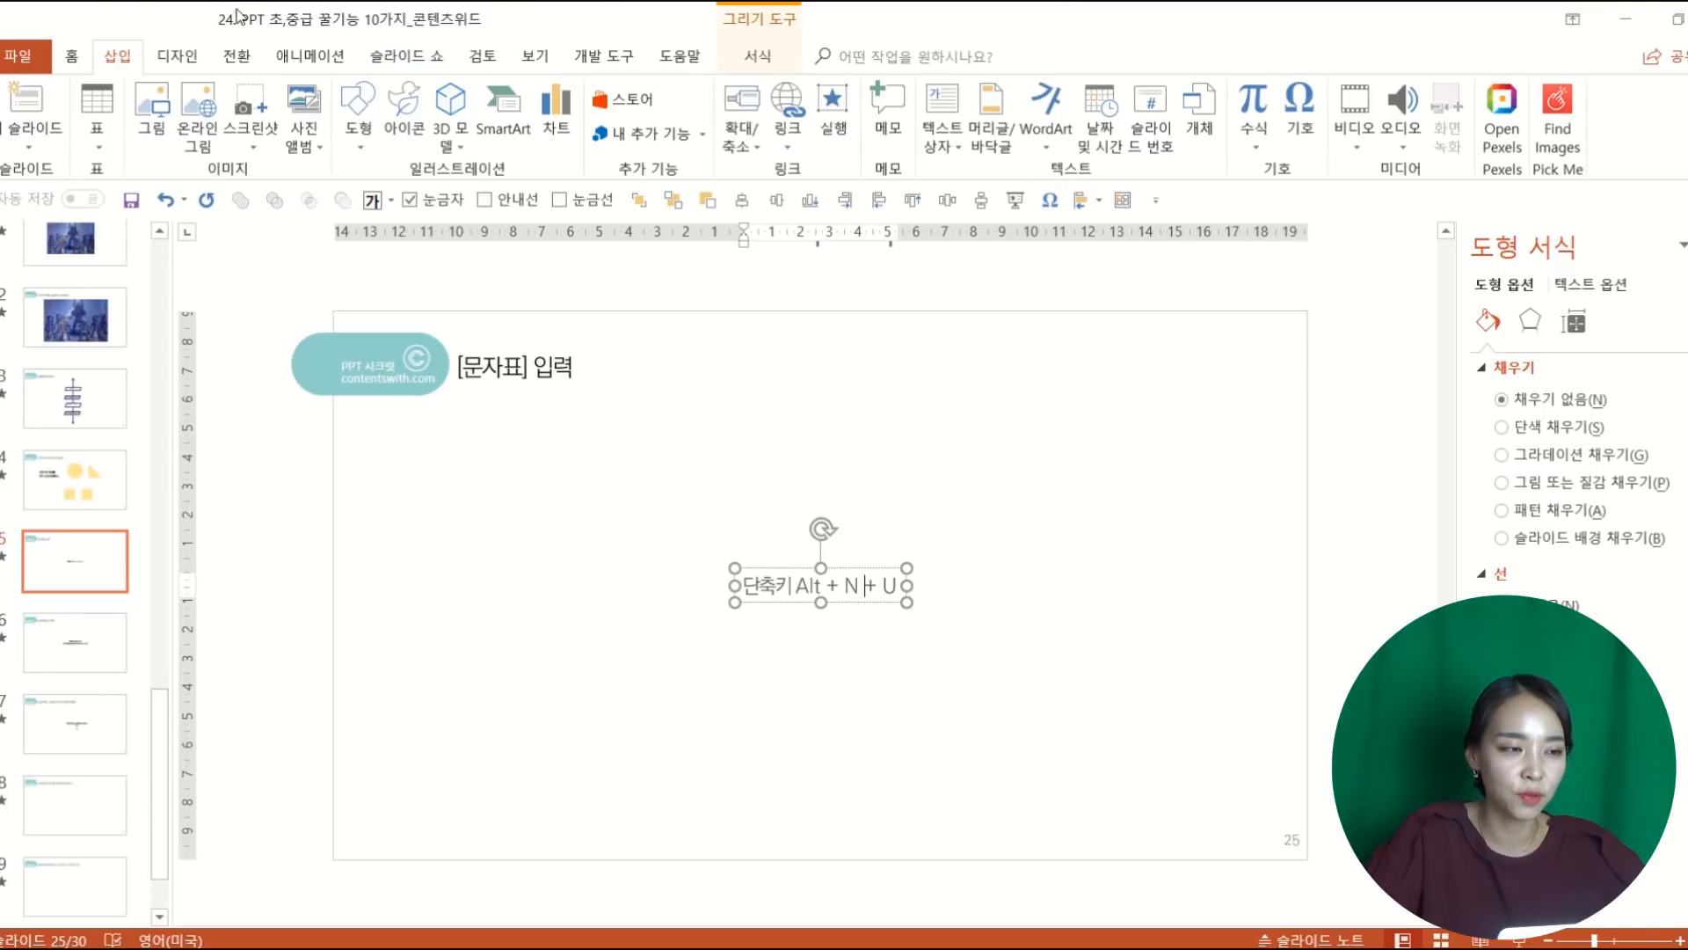
left_click(1300, 148)
left_click(1167, 266)
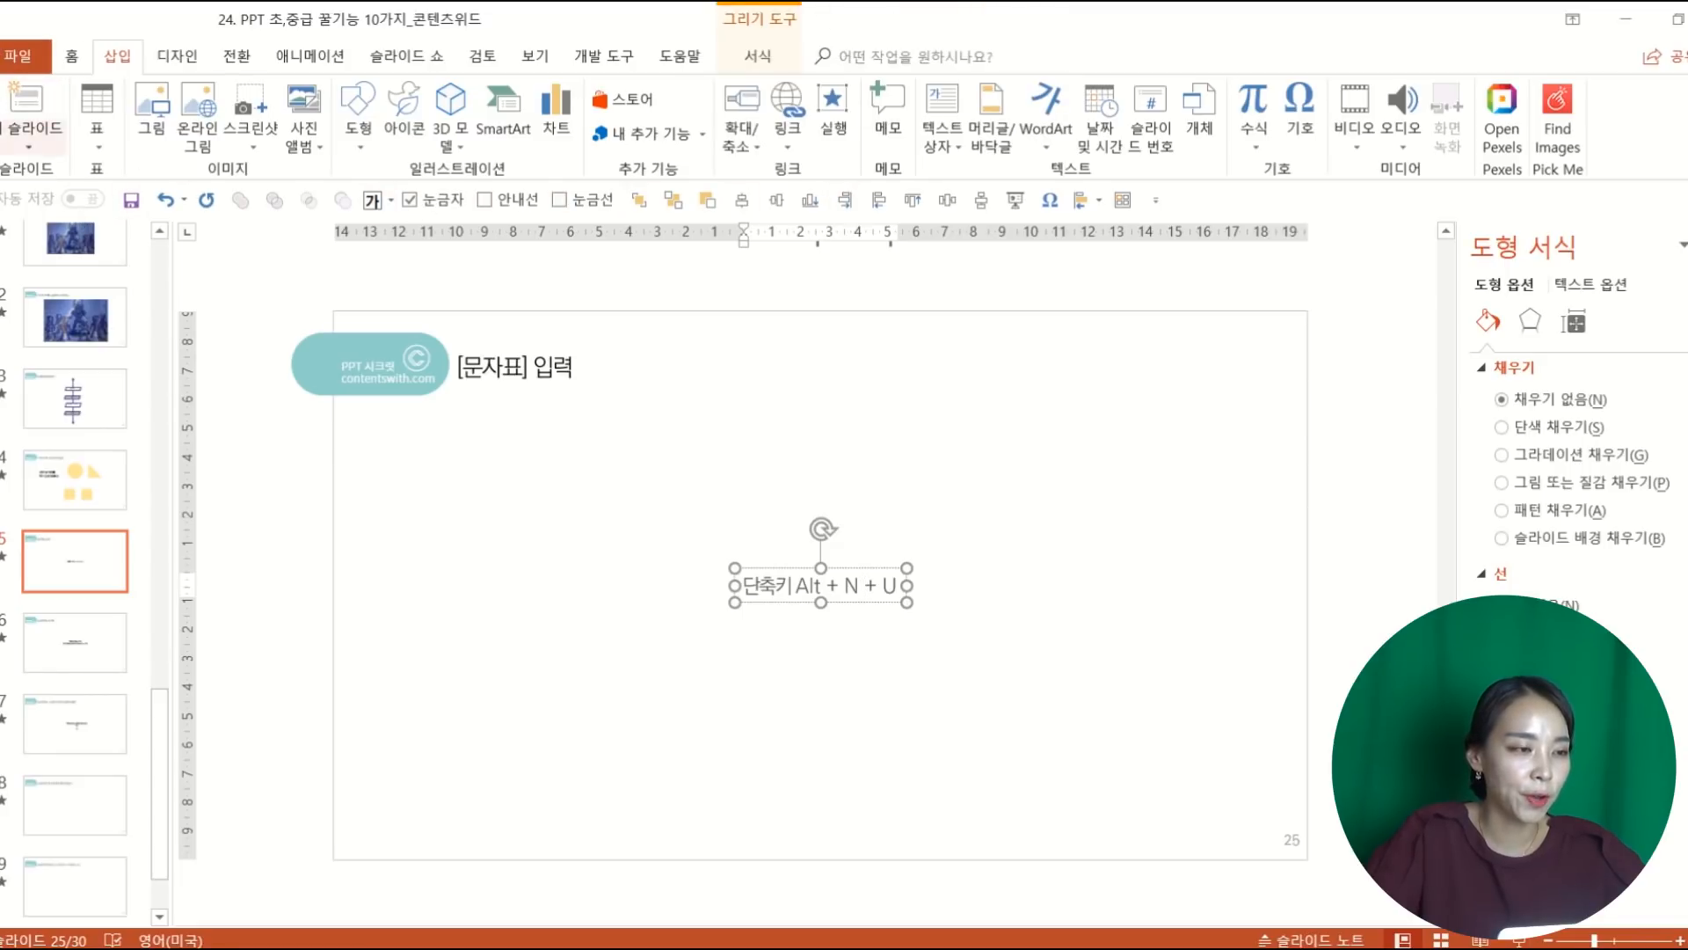
Step: View the Quick Access Toolbar customization page (빠른 실행 도구 모음) in the PowerPoint options and close the dialog
left_click(24, 56)
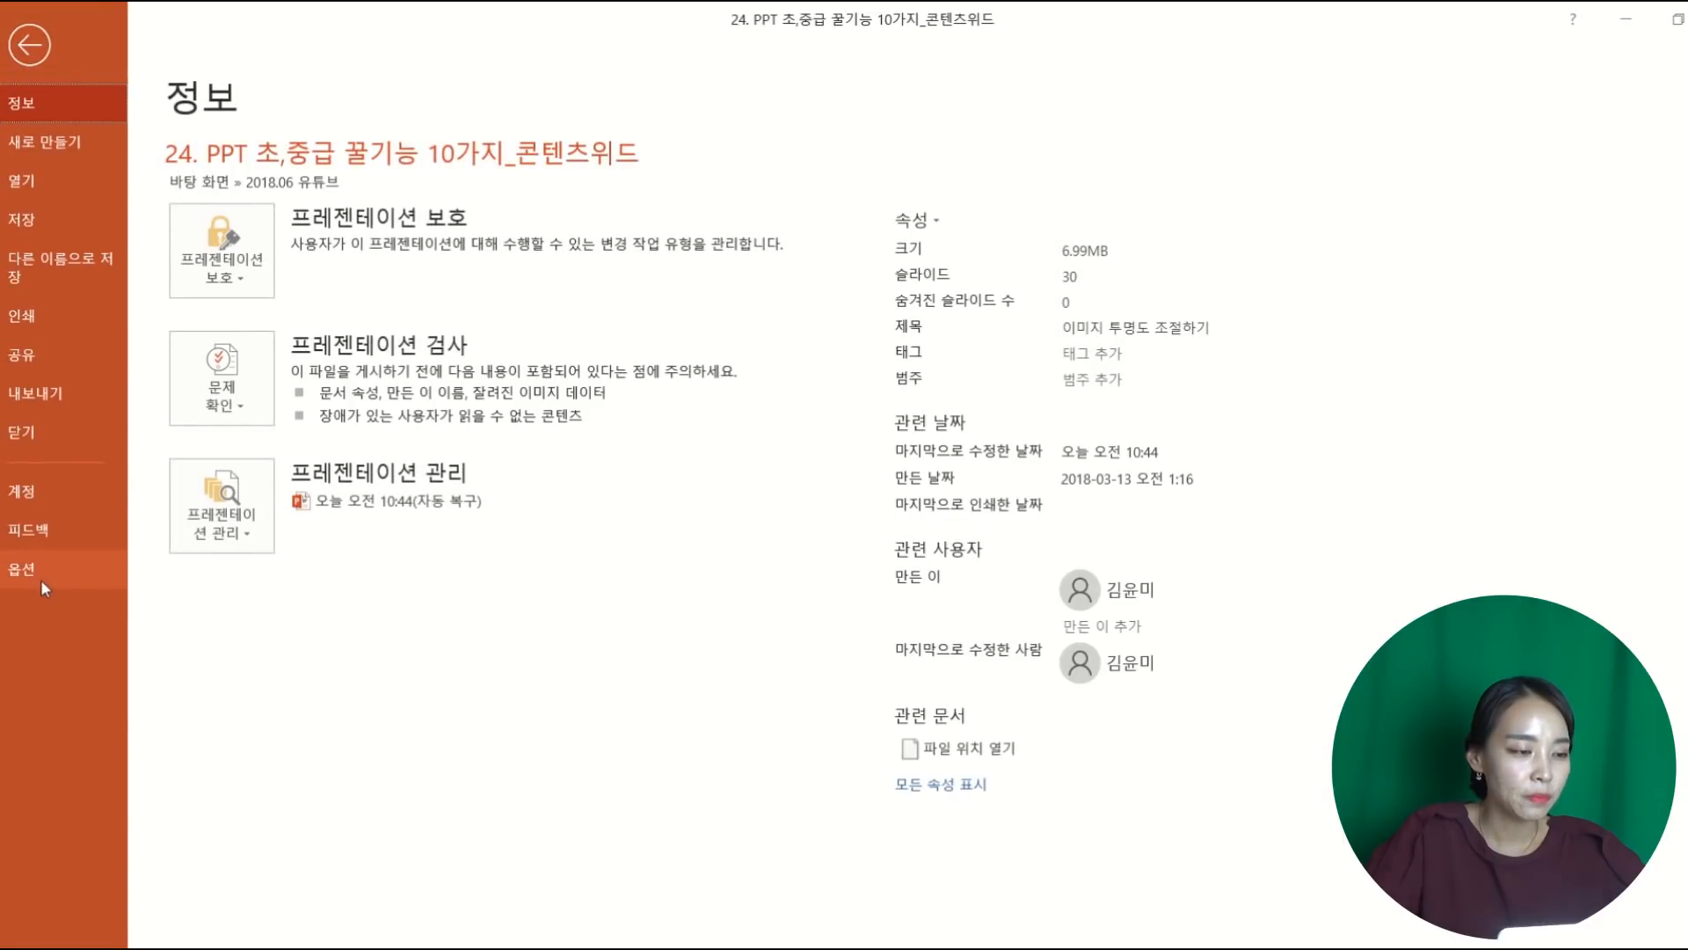
left_click(40, 575)
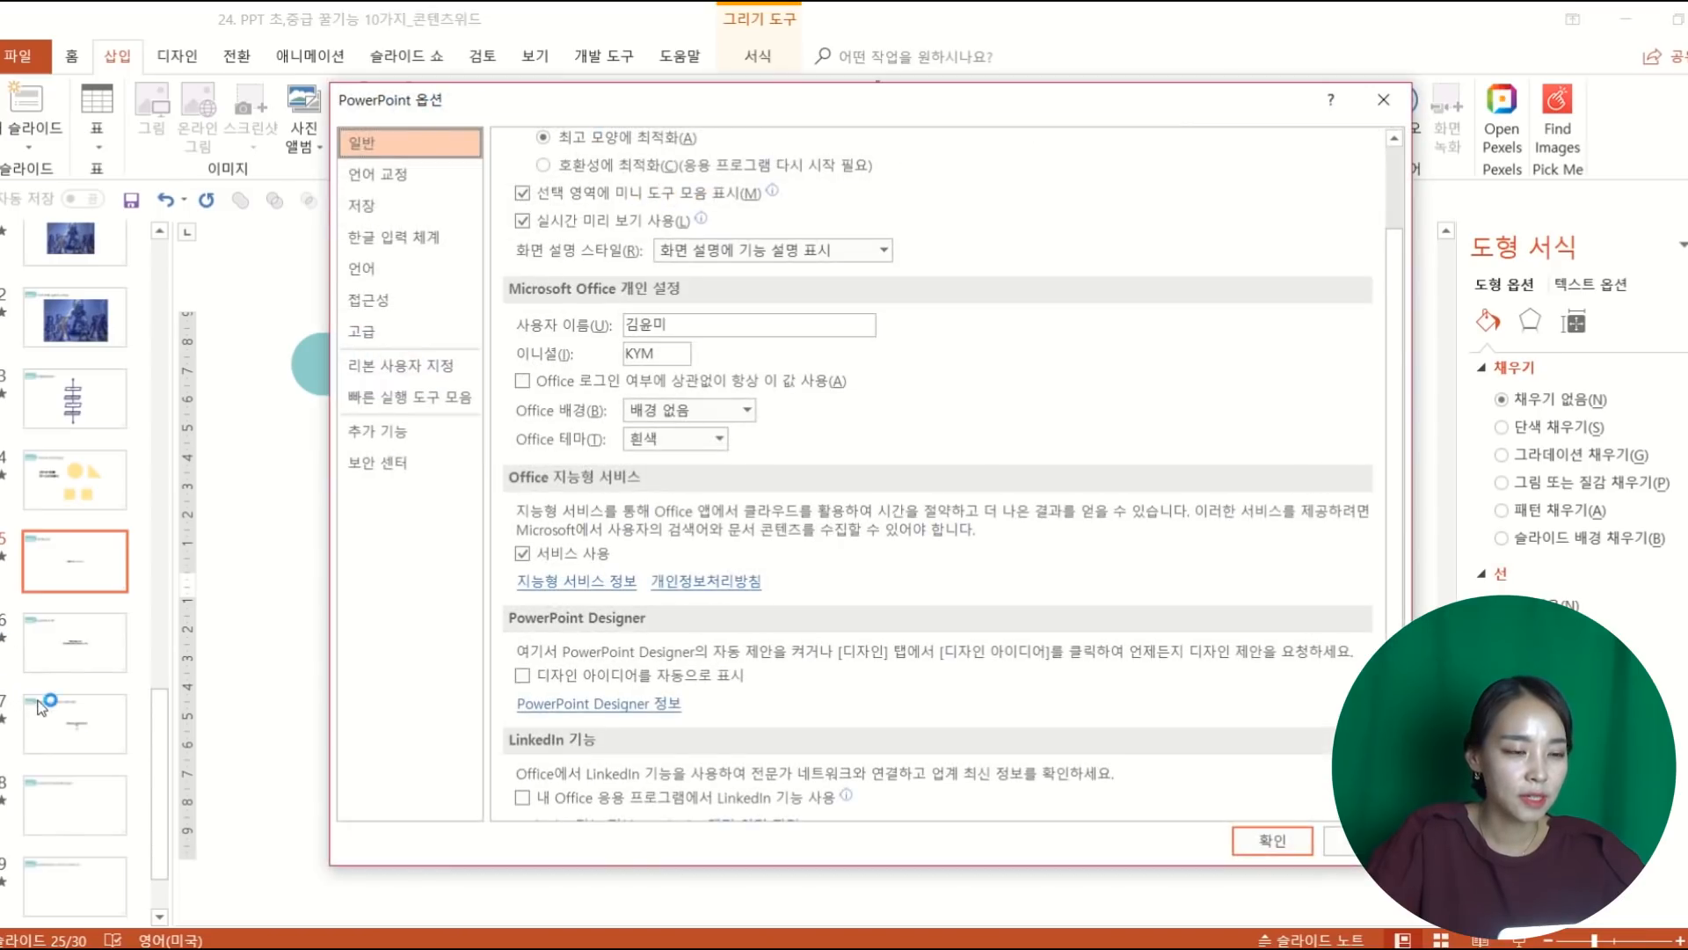
left_click(423, 398)
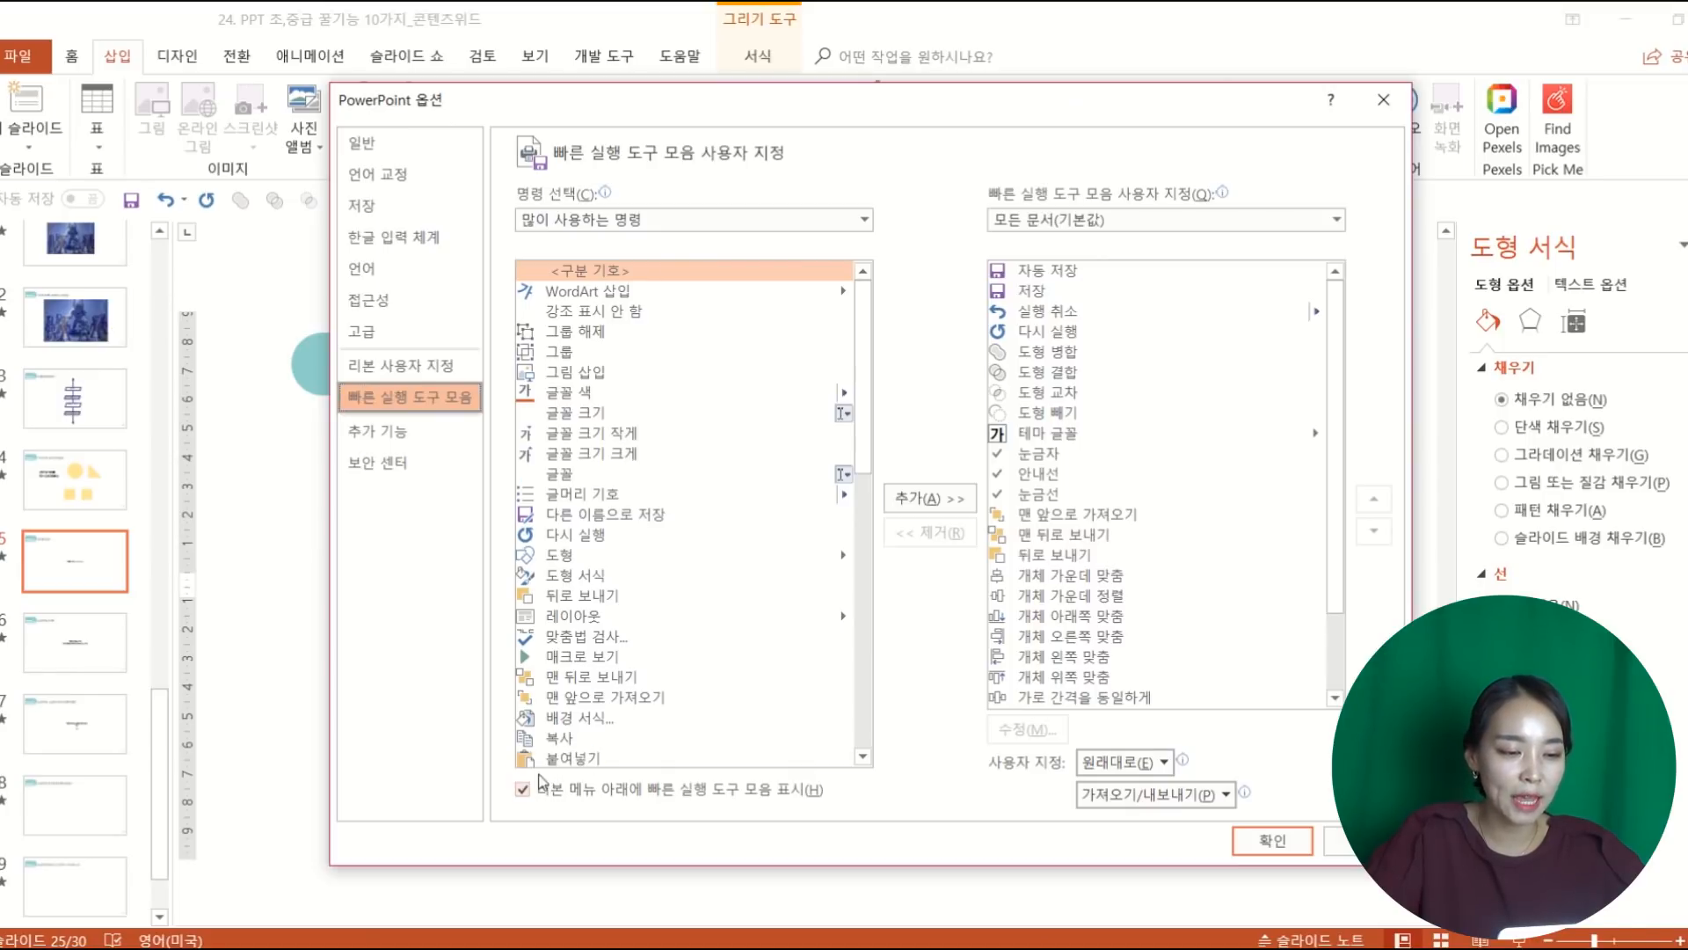
left_click(1272, 840)
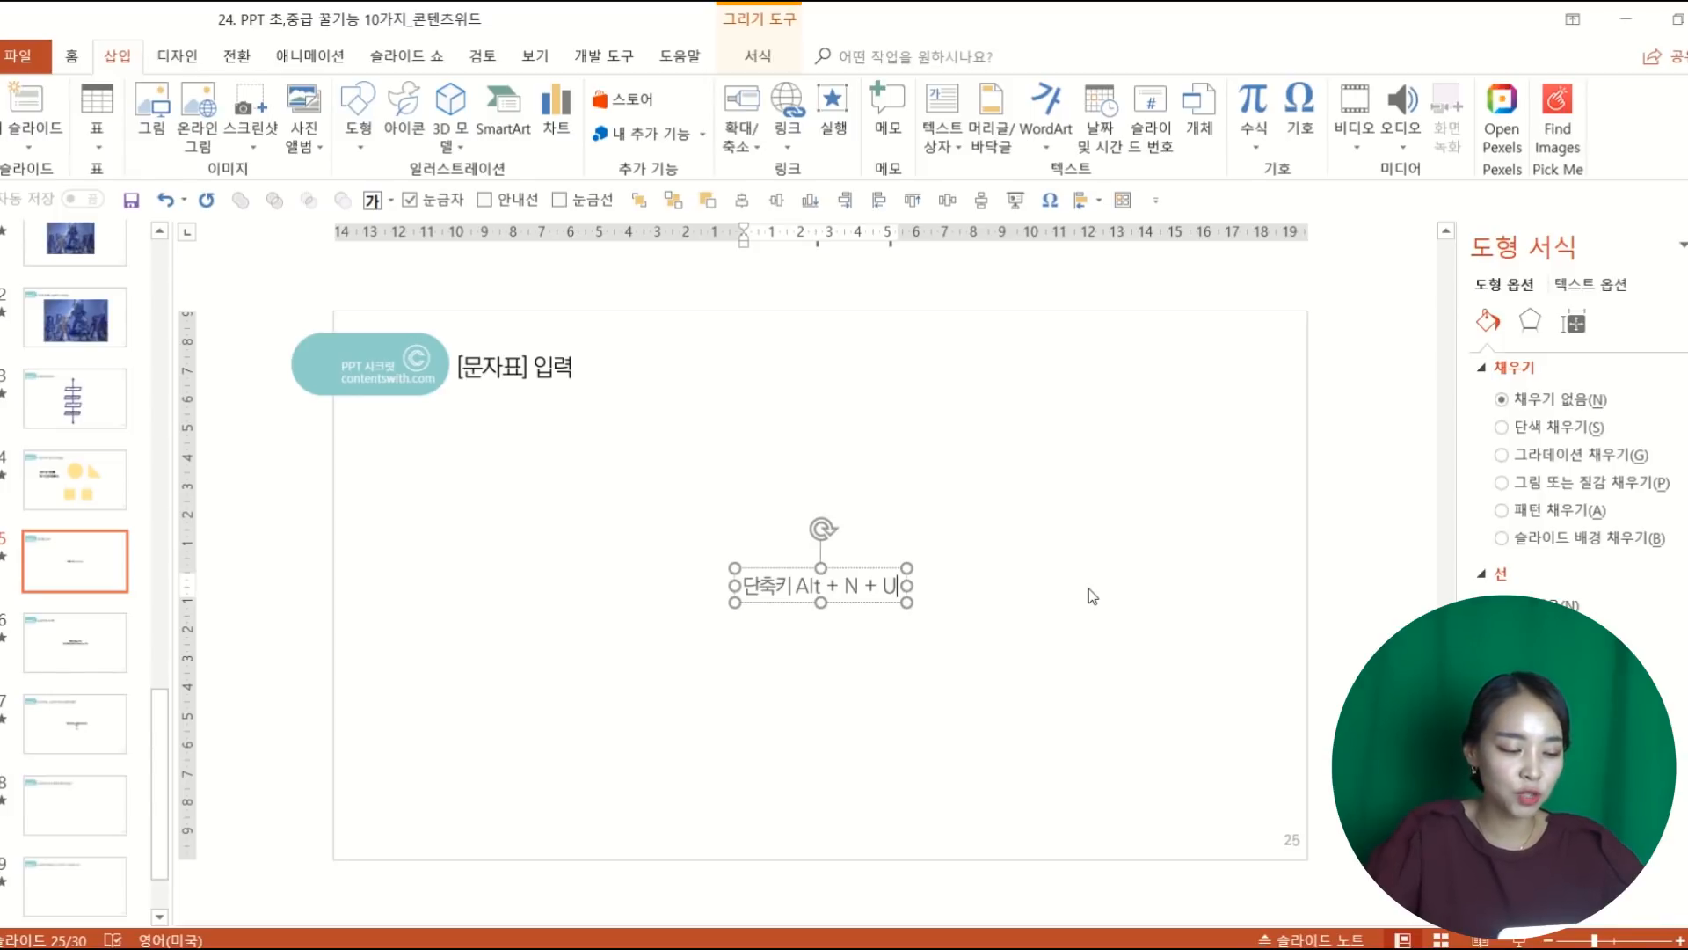
Step: Bring up the Symbol (기호) dialog at the end of the shortcut text and cancel it
key("alt+n")
key("u")
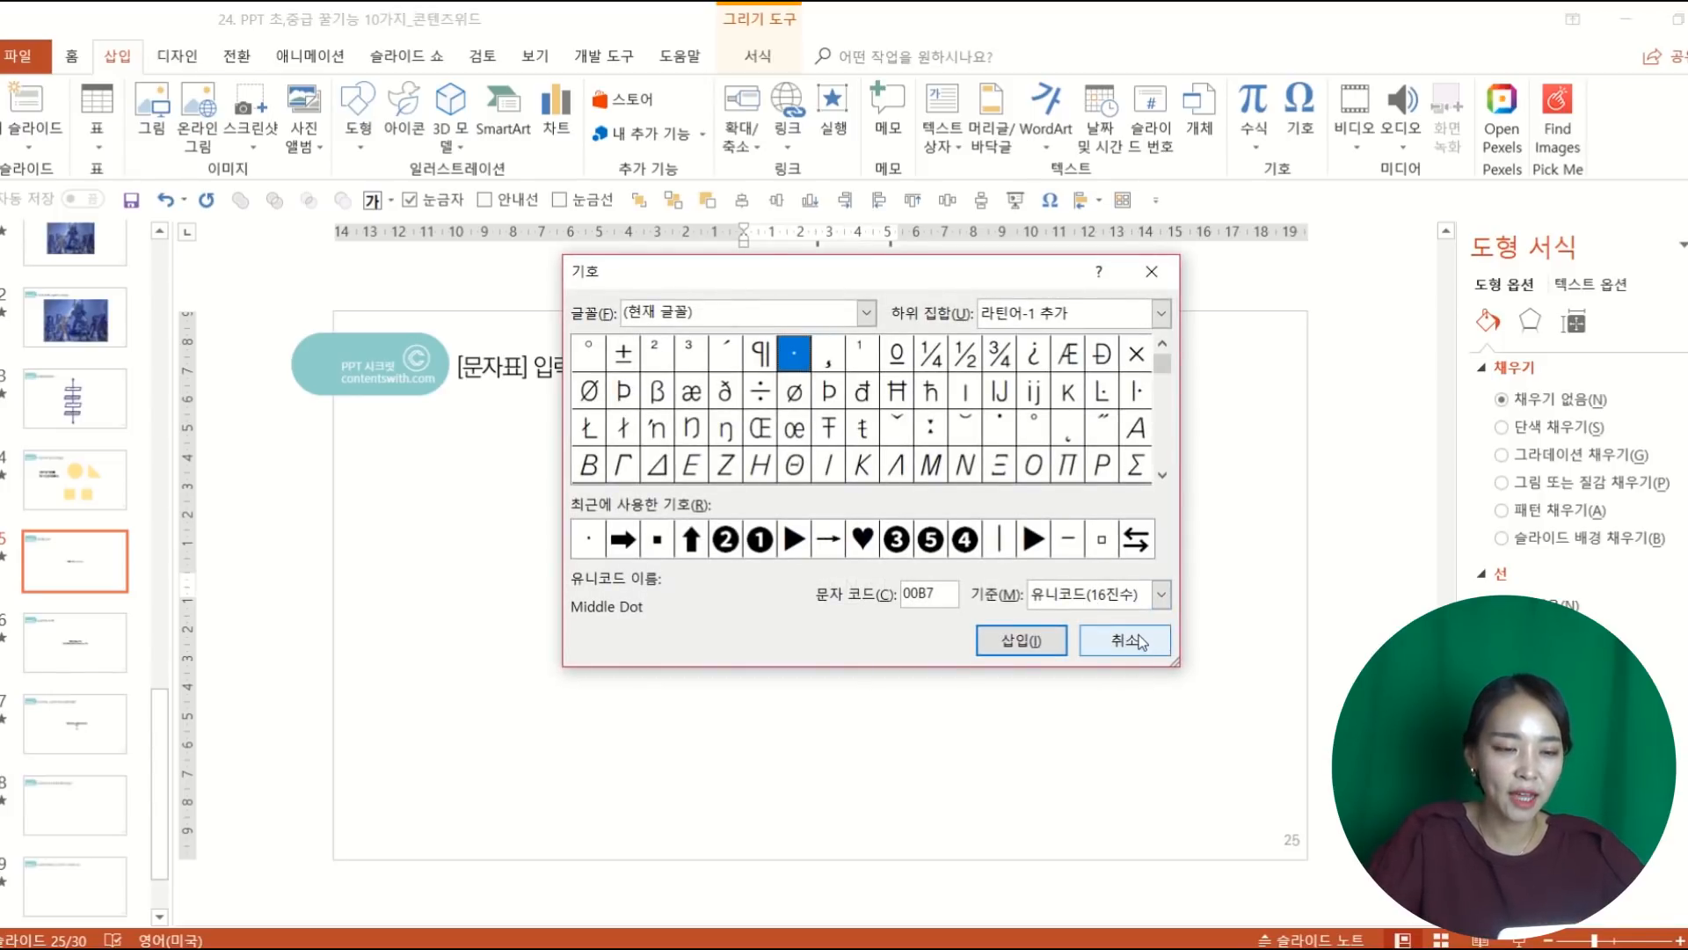
left_click(1121, 639)
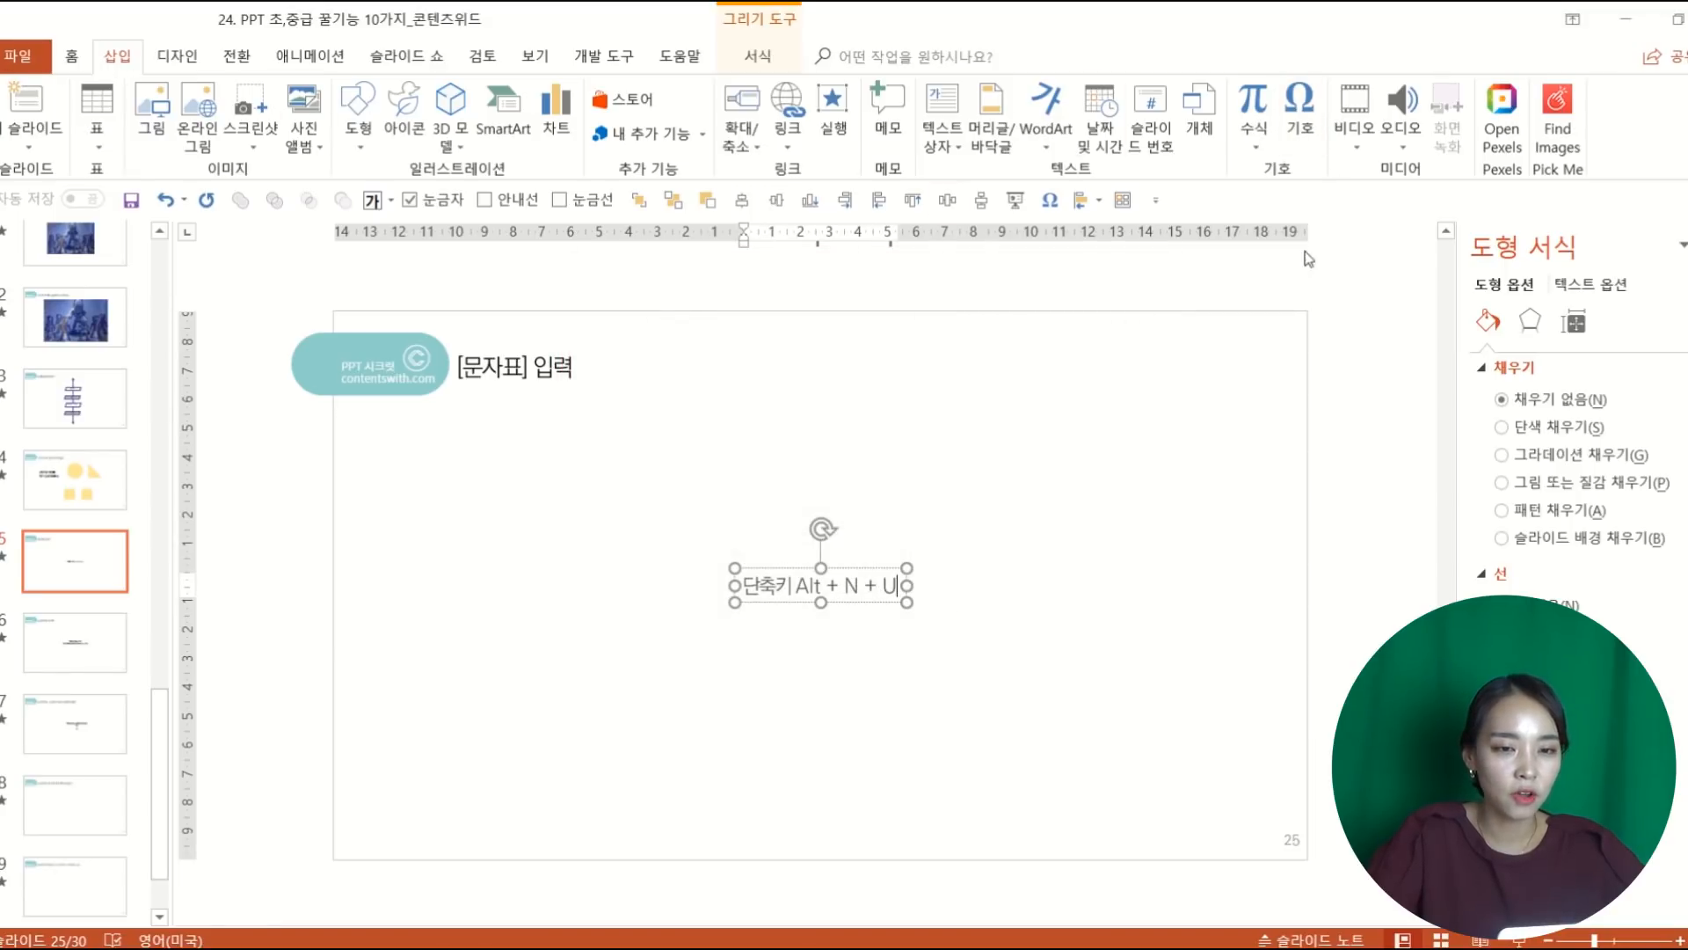
Step: Recheck the Symbol command's Quick Access Toolbar options, and view the Symbol dialog from that toolbar without inserting anything
right_click(1311, 135)
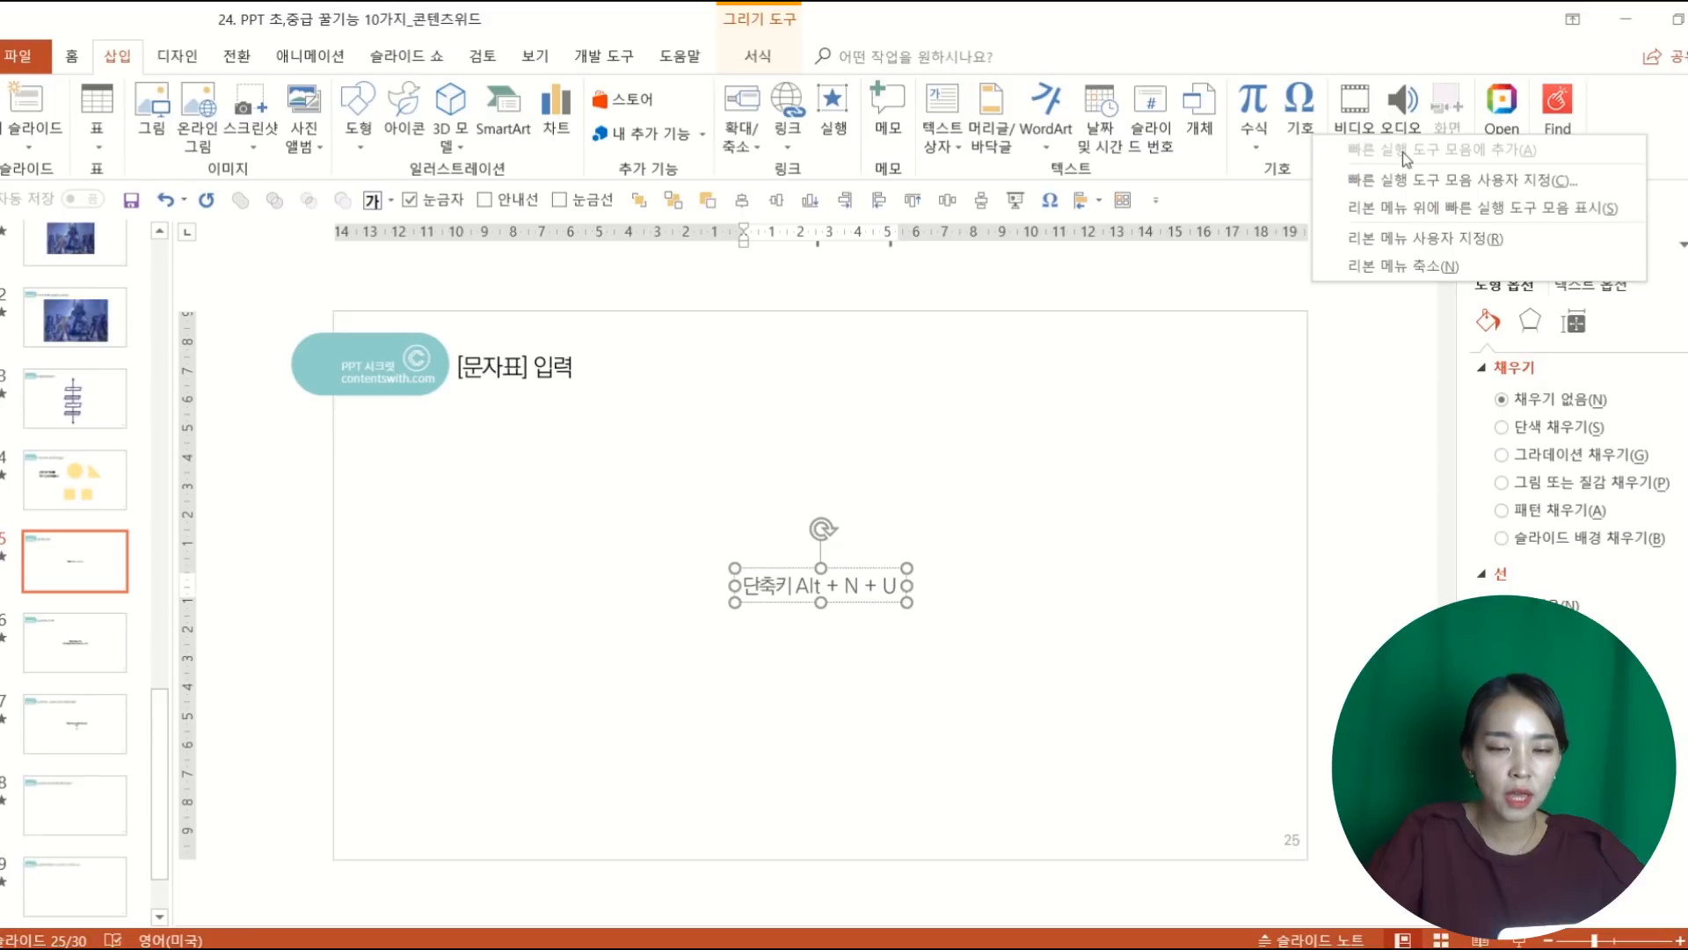
left_click(1192, 395)
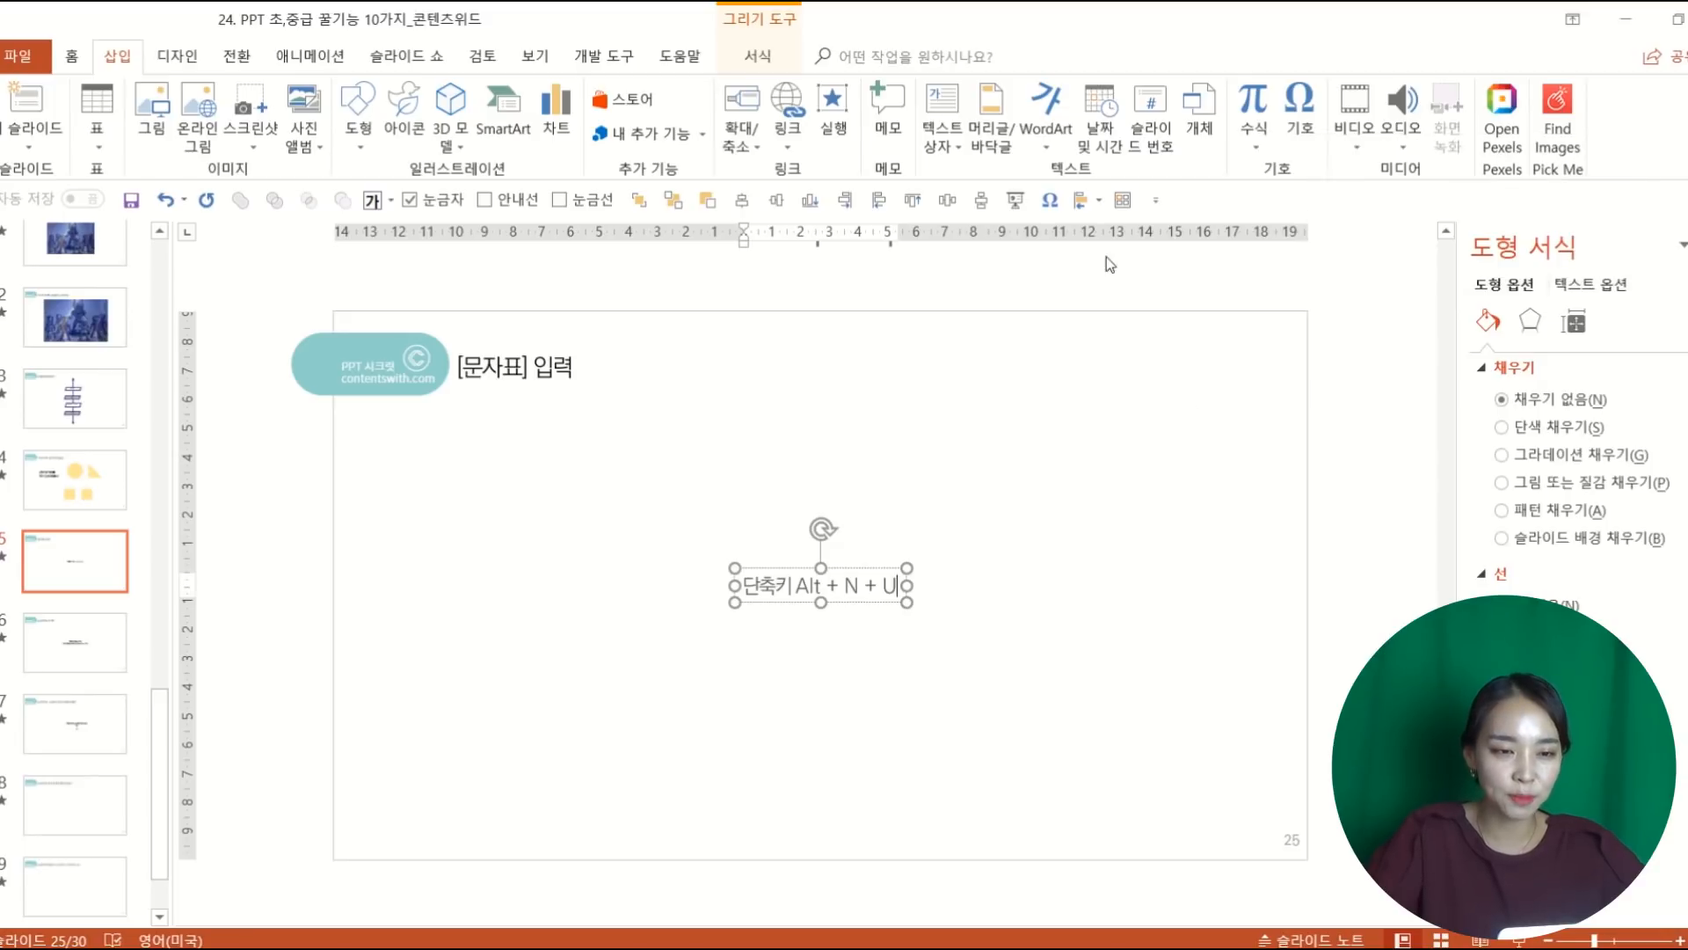
left_click(1052, 200)
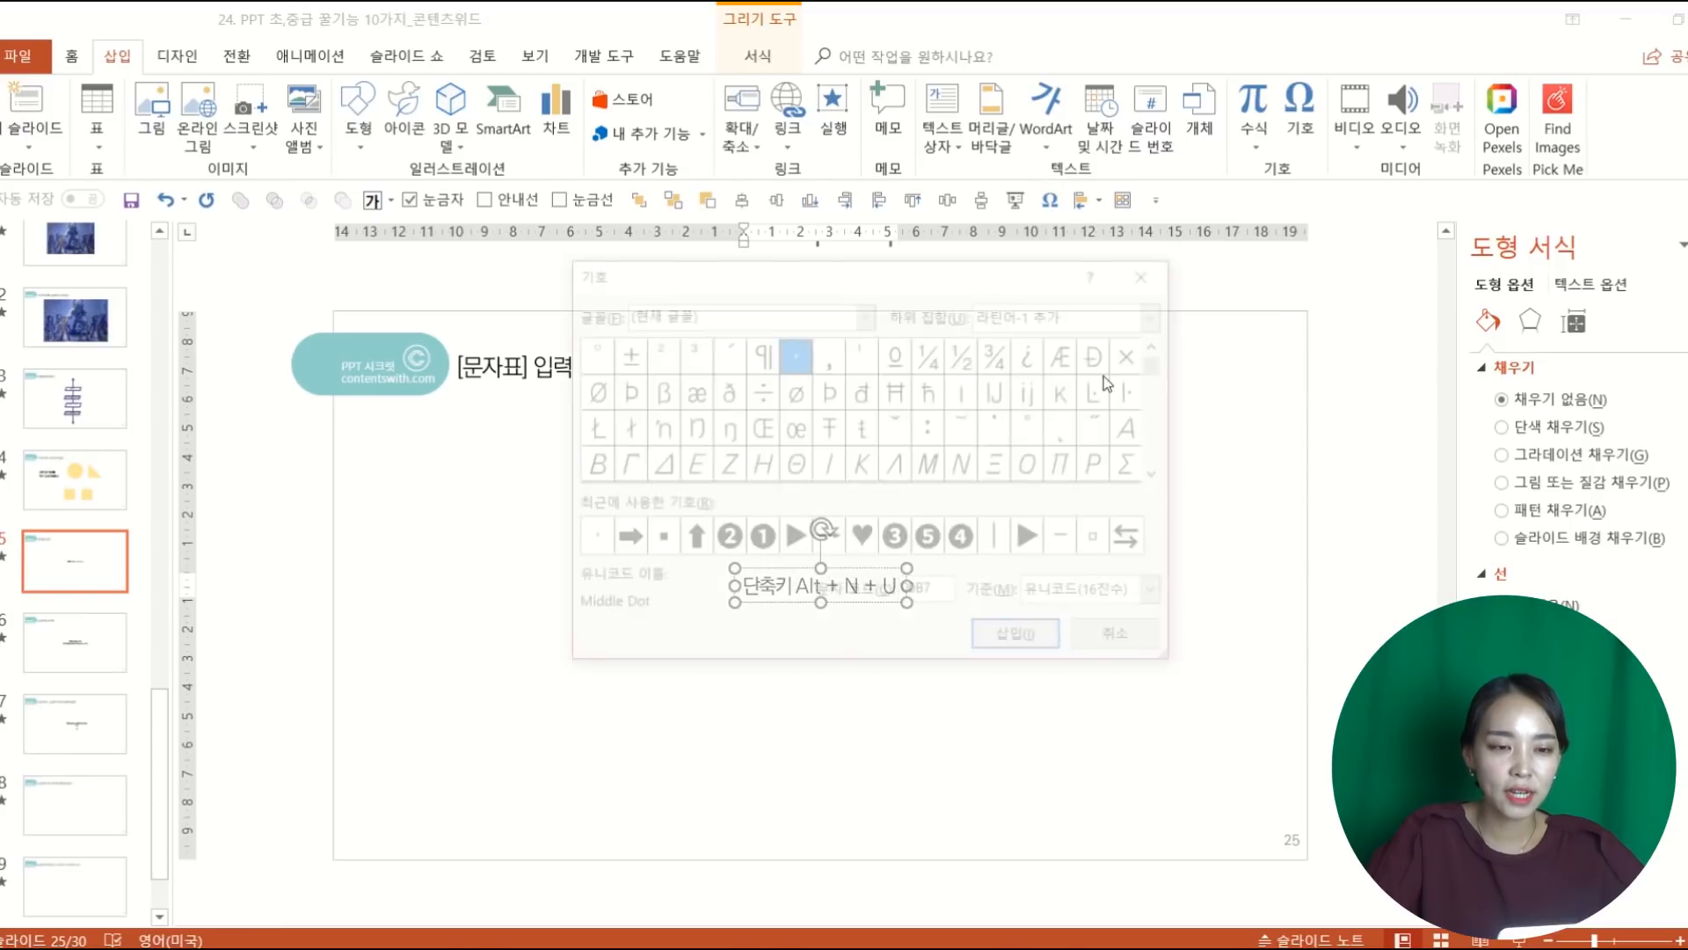
left_click(1123, 646)
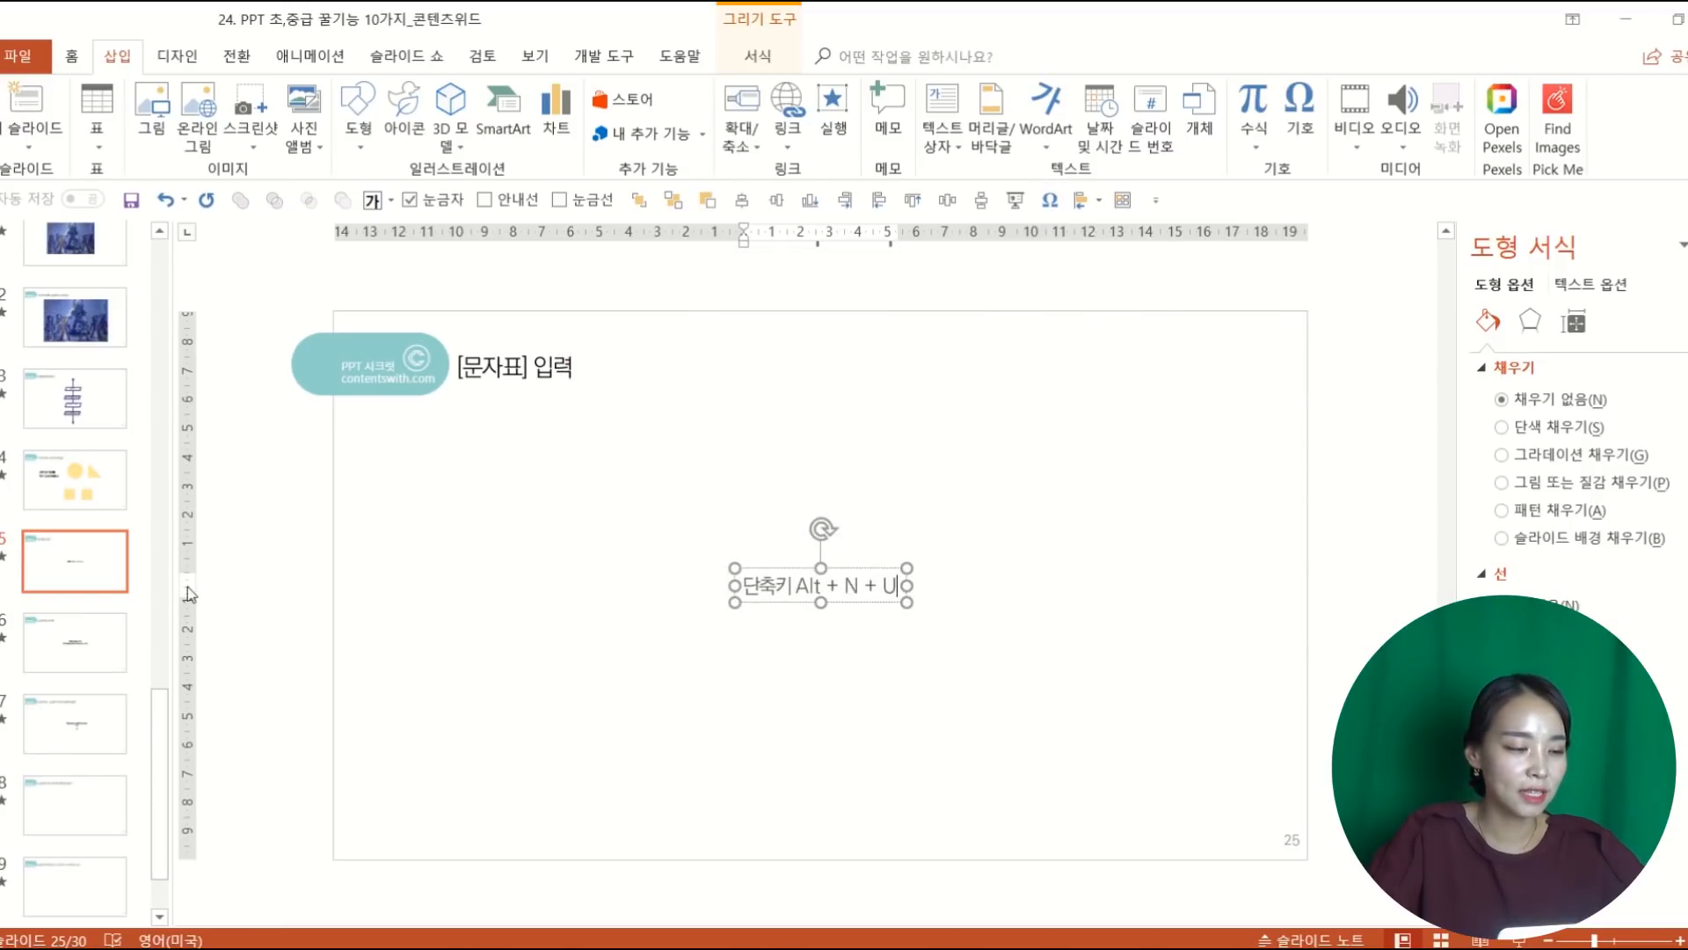
Step: Select slide 26 (슬라이드쇼 단축키) and run the slide show from that slide twice, ending it each time
left_click(87, 655)
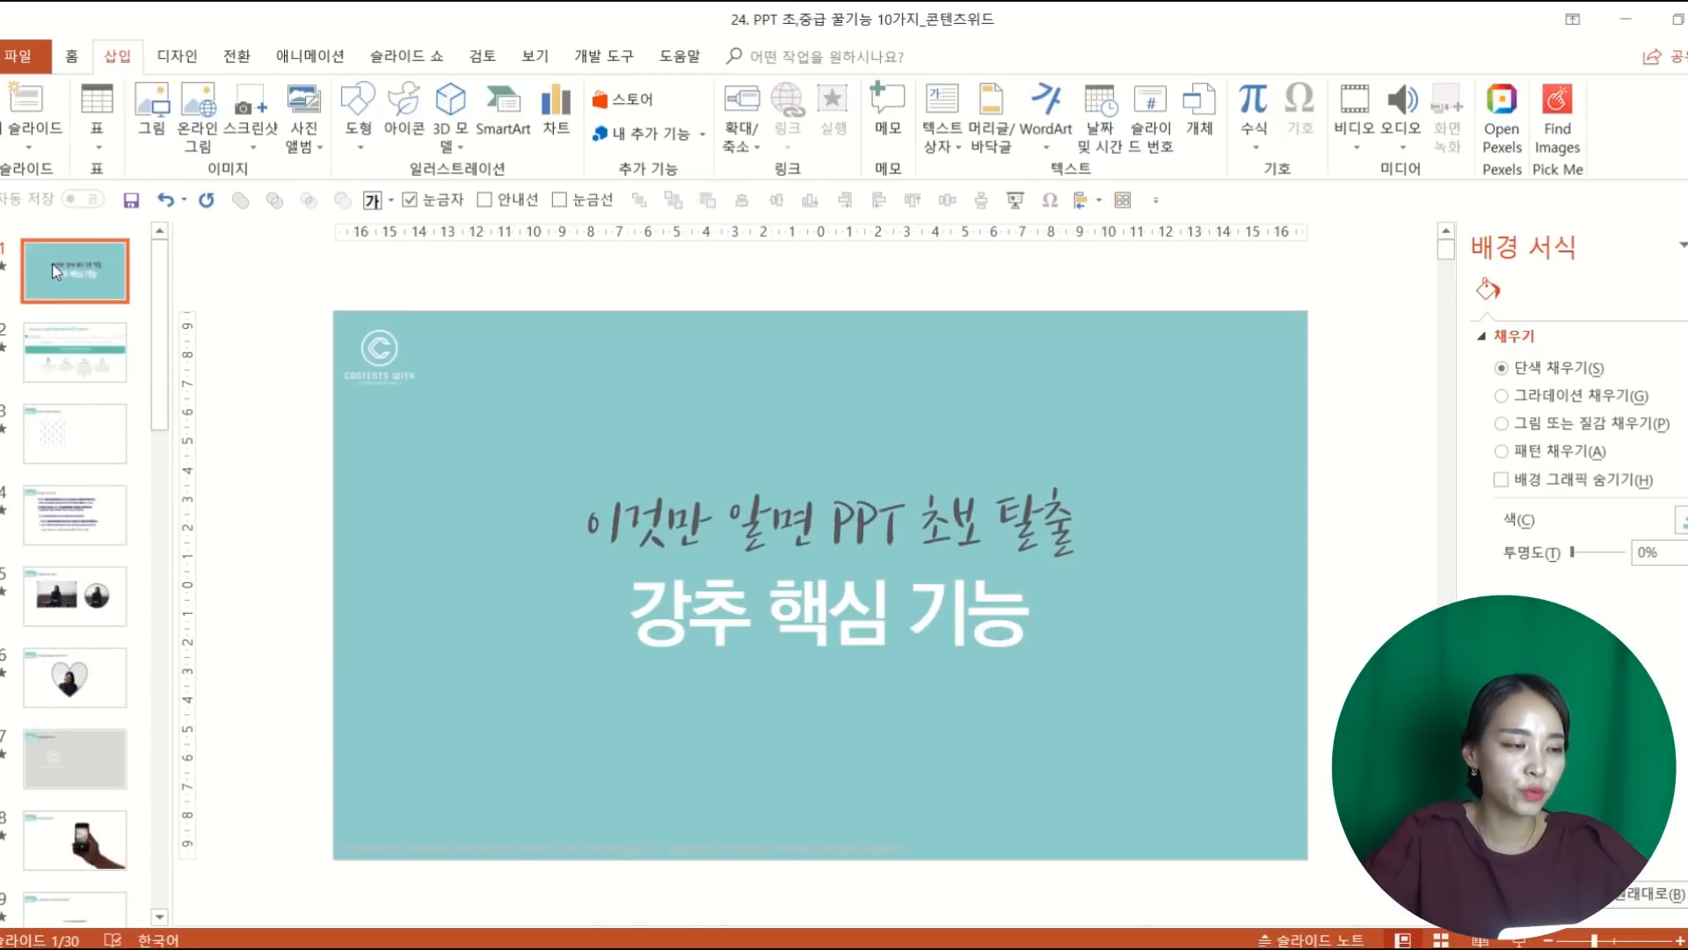
scroll(28, 578, "down", 10)
scroll(28, 589, "down", 10)
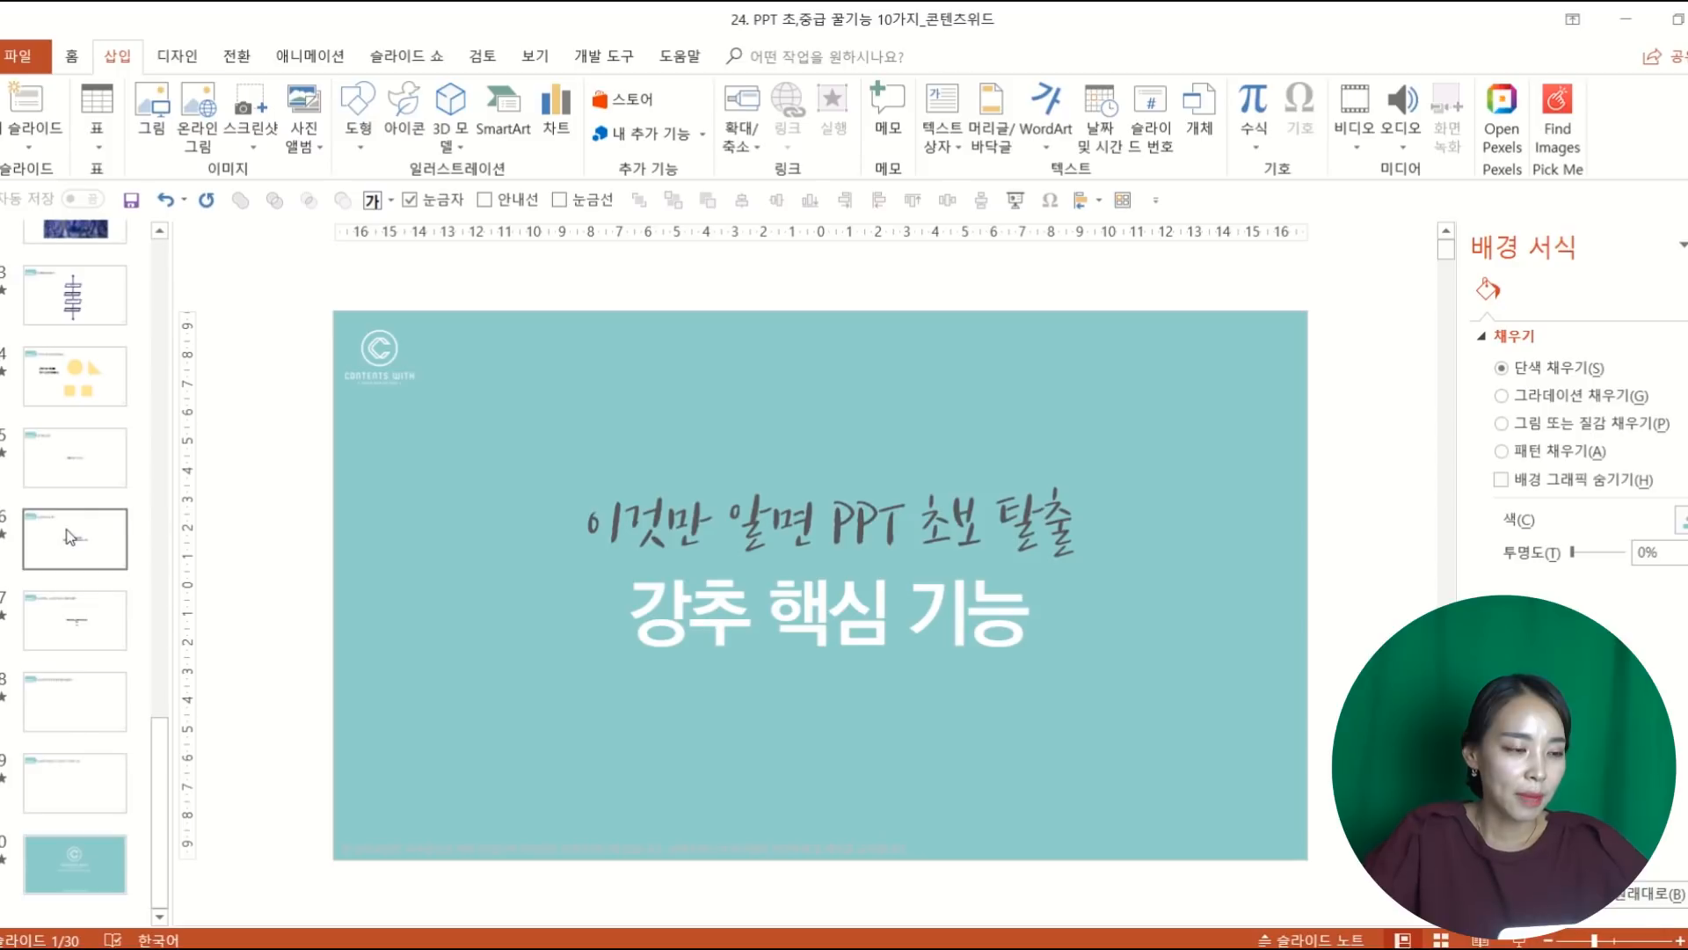
left_click(70, 535)
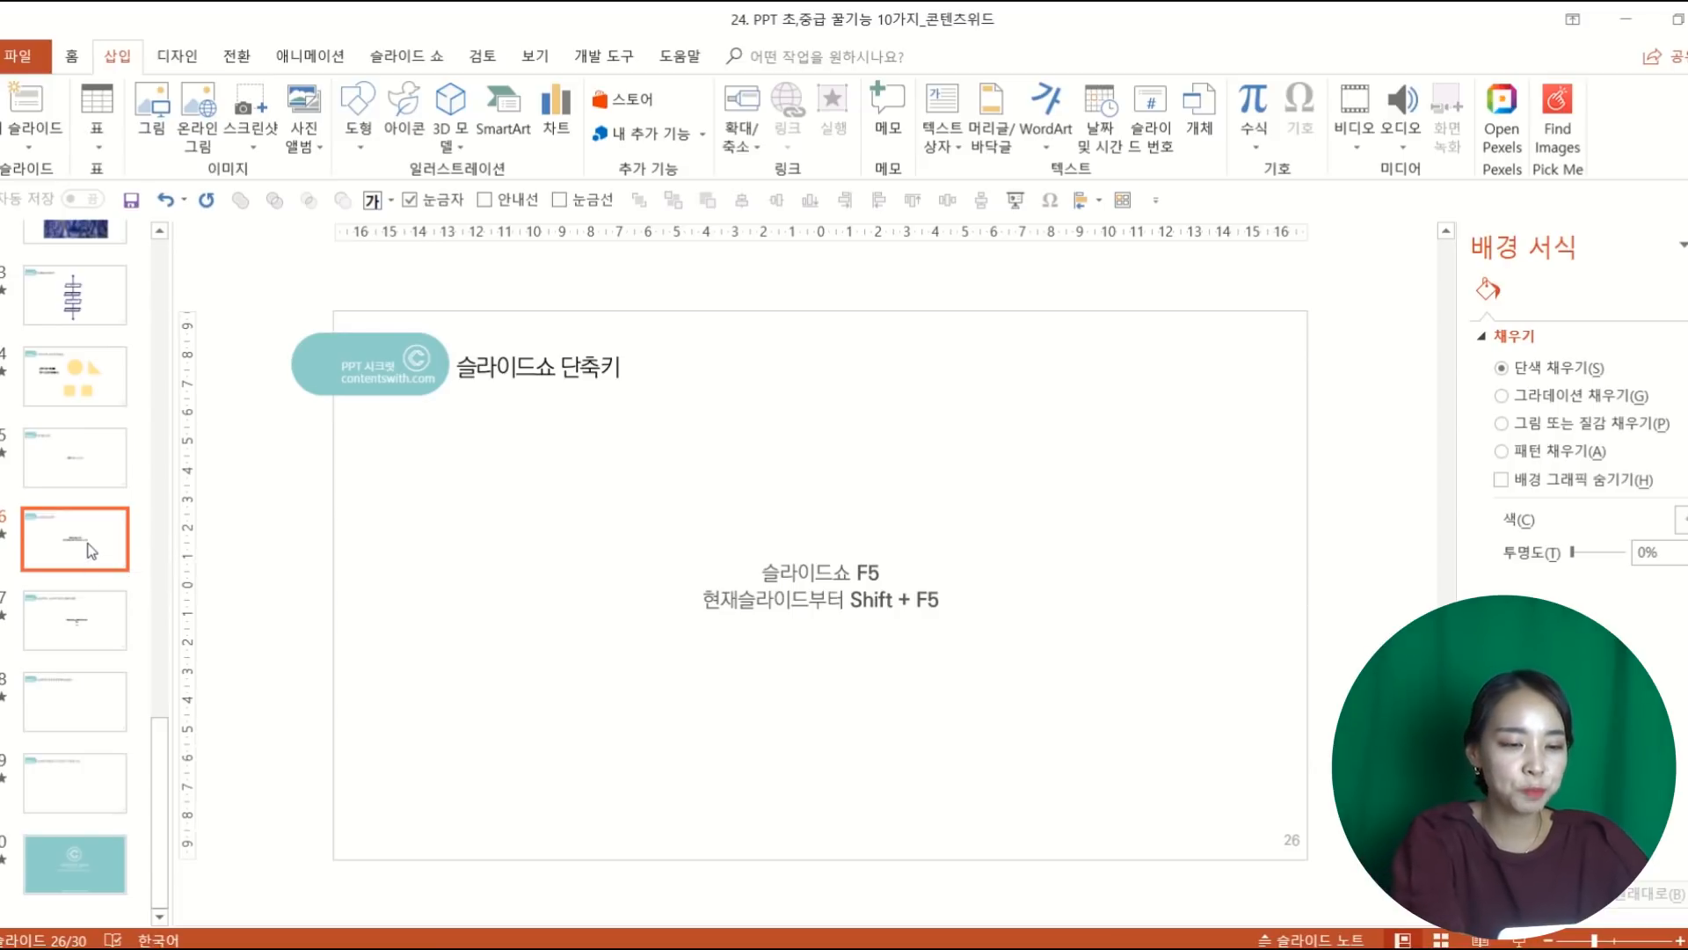
key("shift+F5")
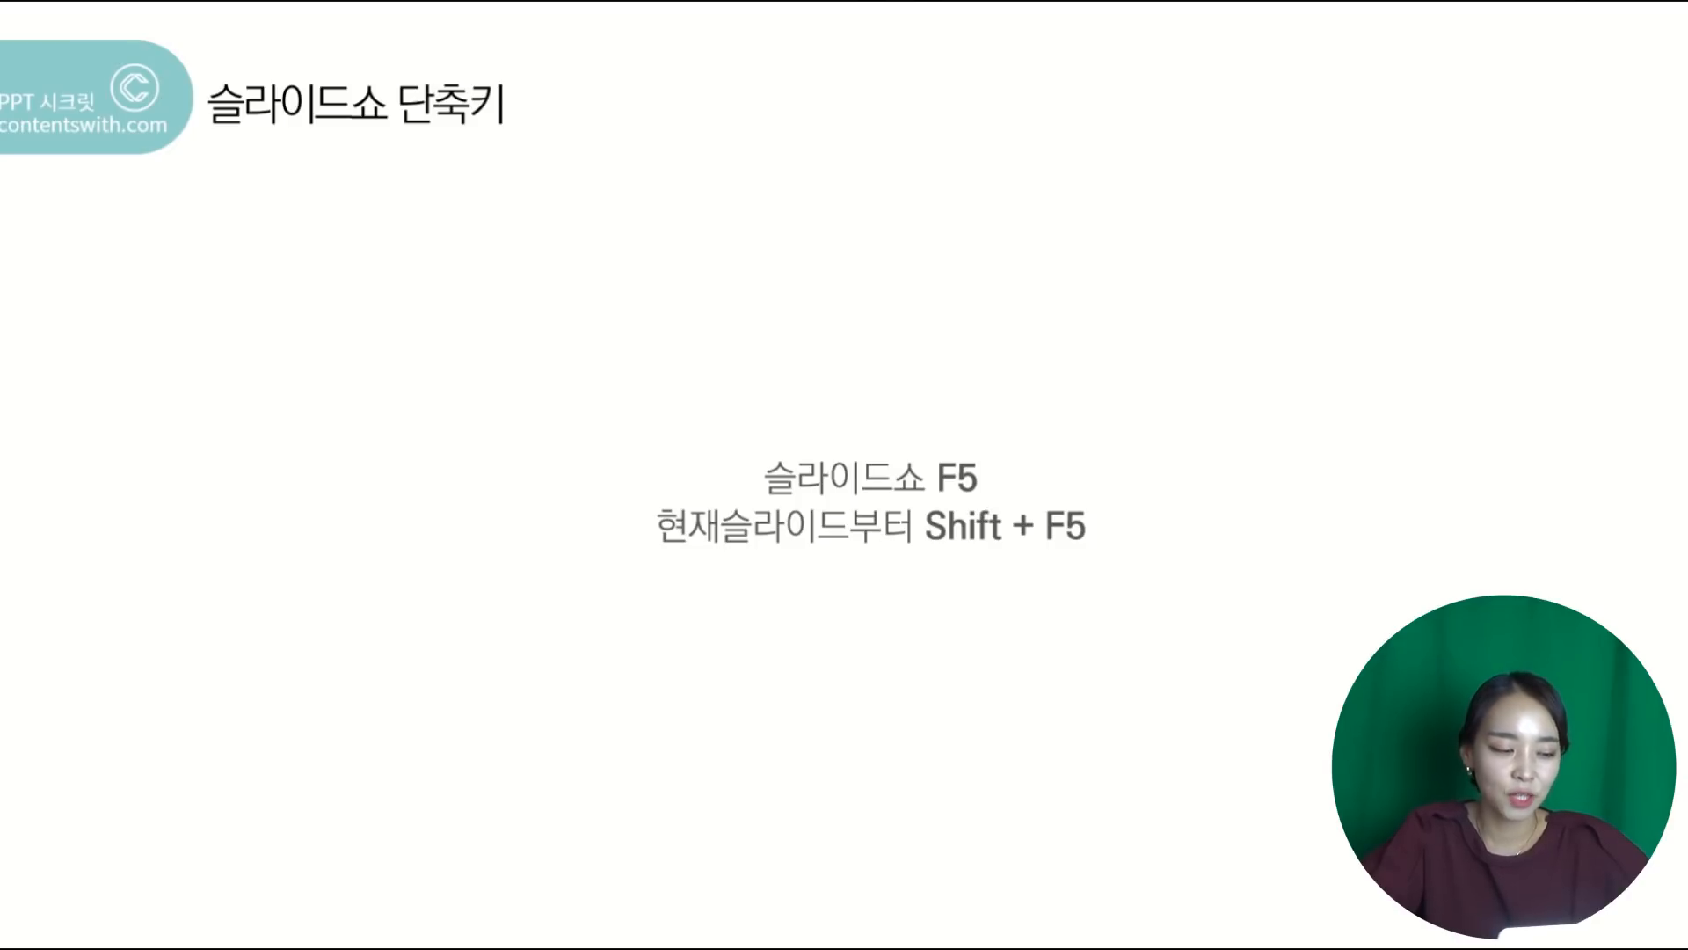
key("Escape")
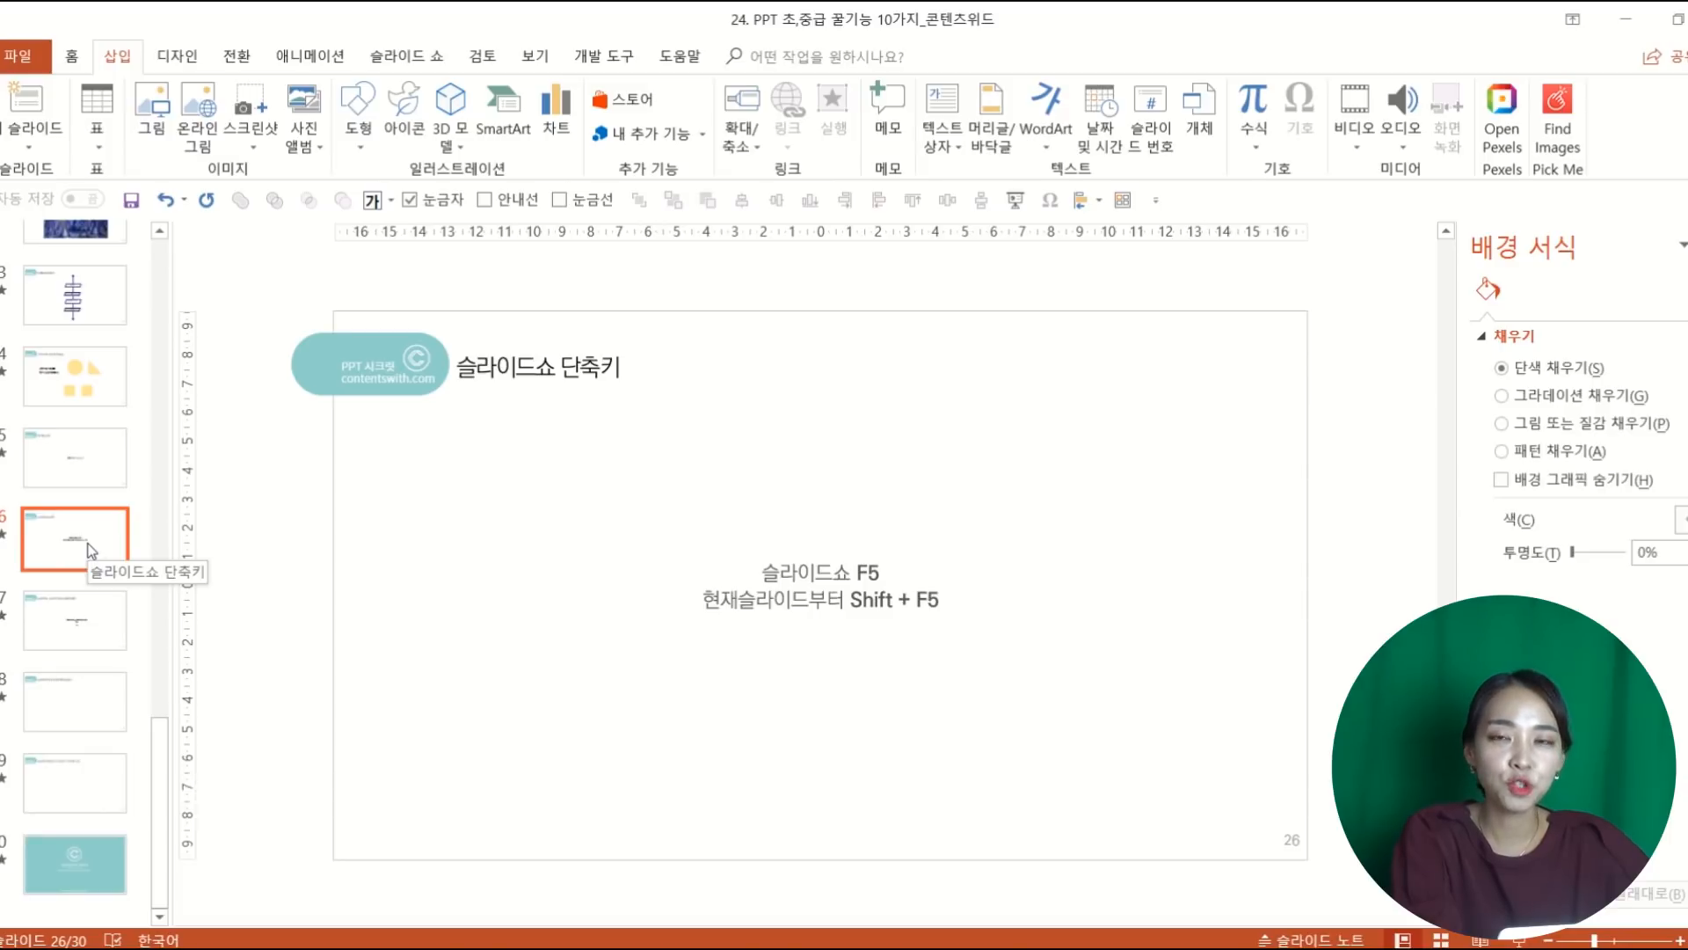
key("shift+F5")
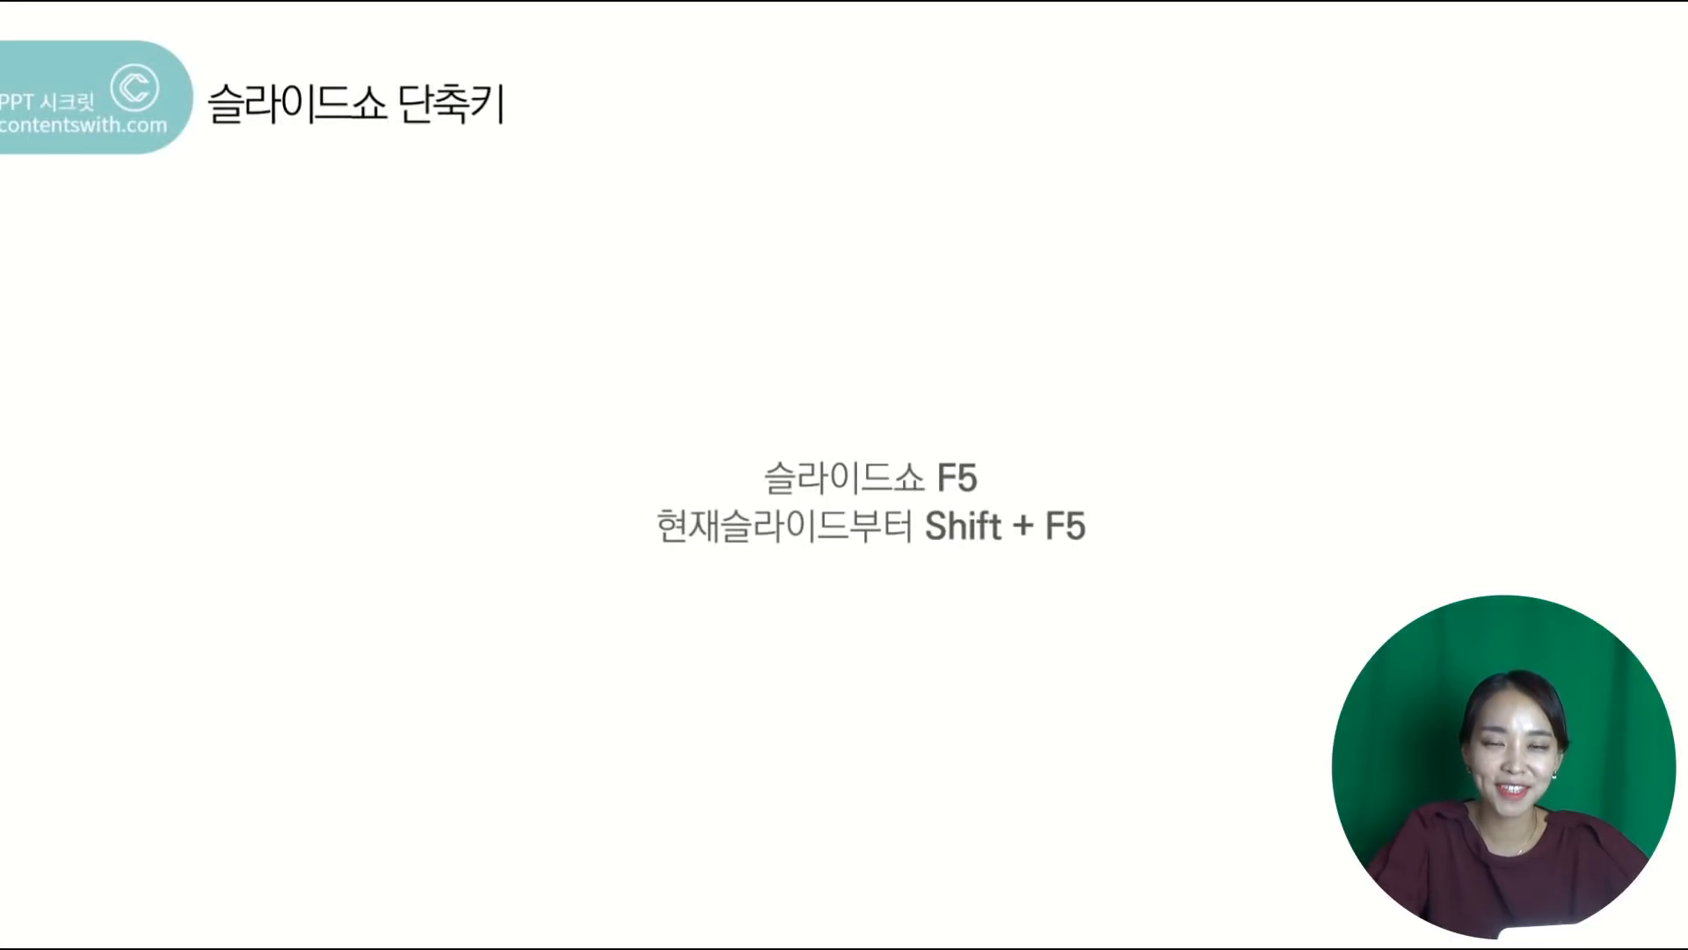
key("Escape")
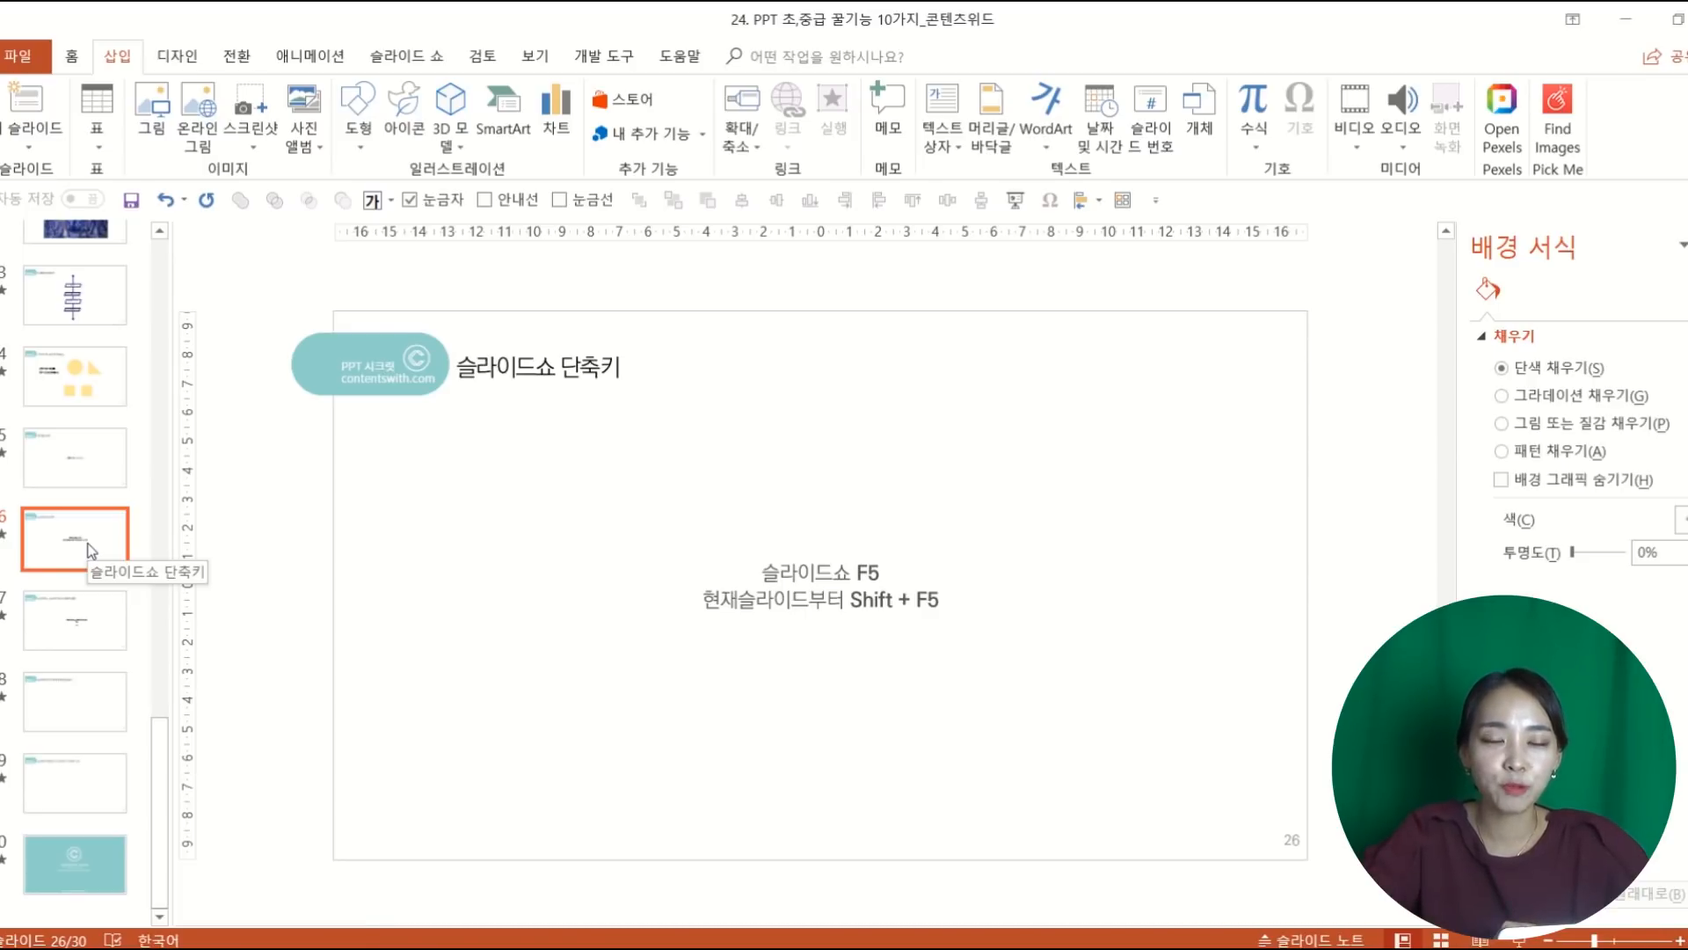
Step: Bring up the Save As (다른 이름으로 저장) dialog and cancel it without saving
key("F5")
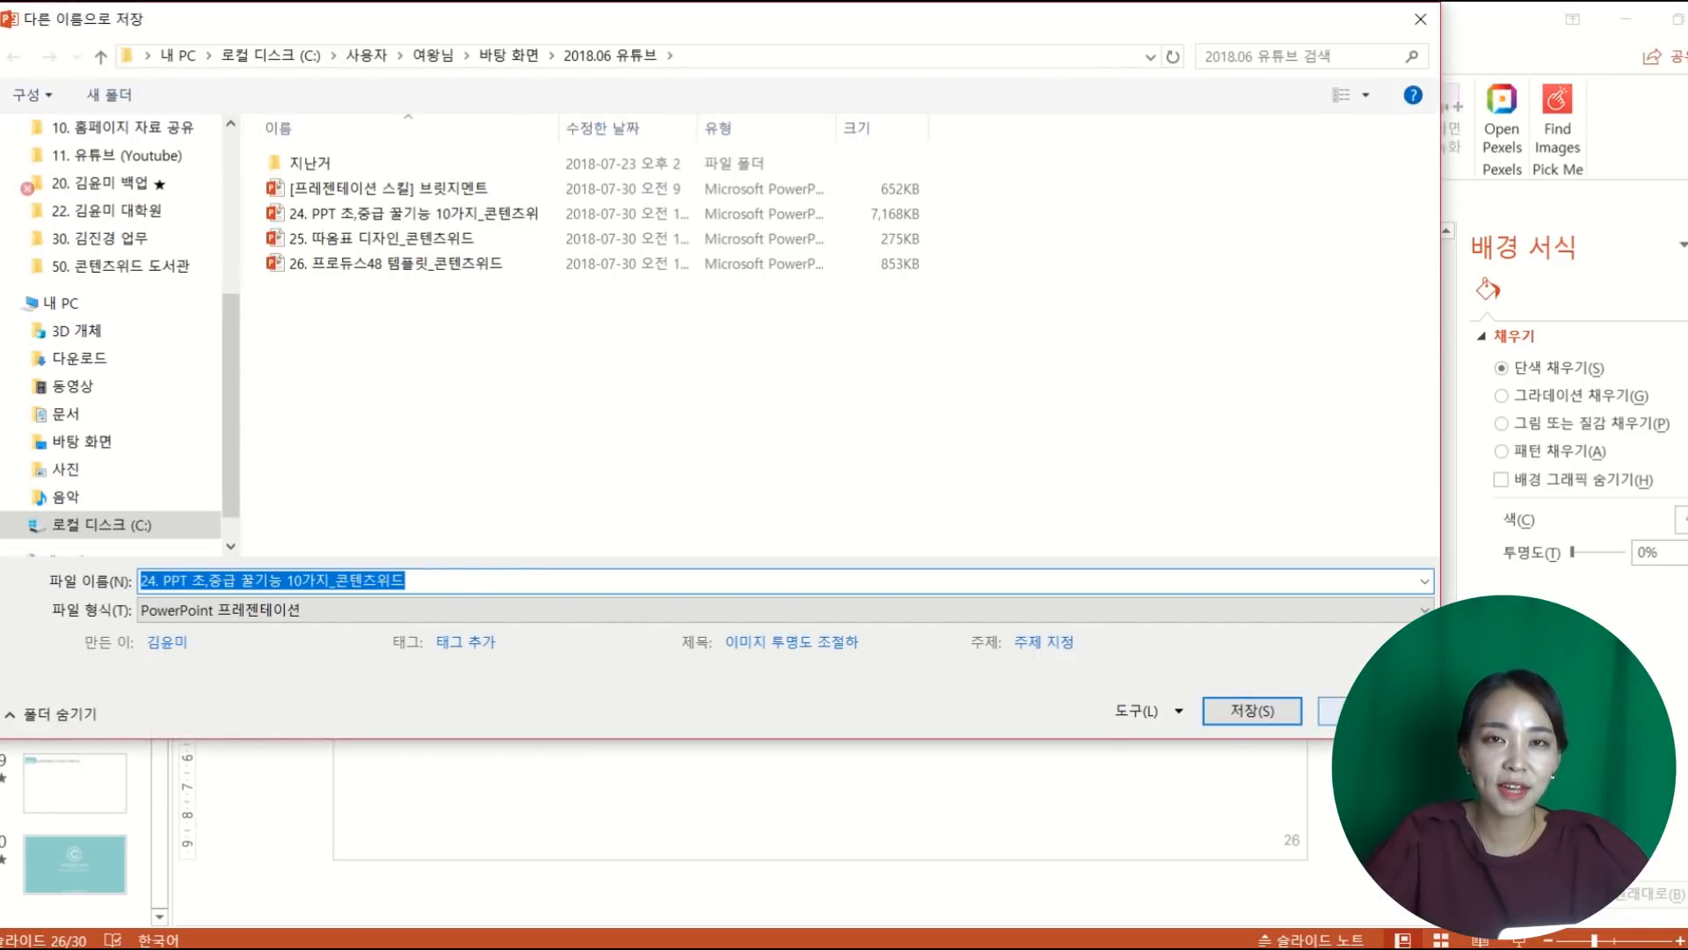
left_click(1358, 710)
left_click(864, 554)
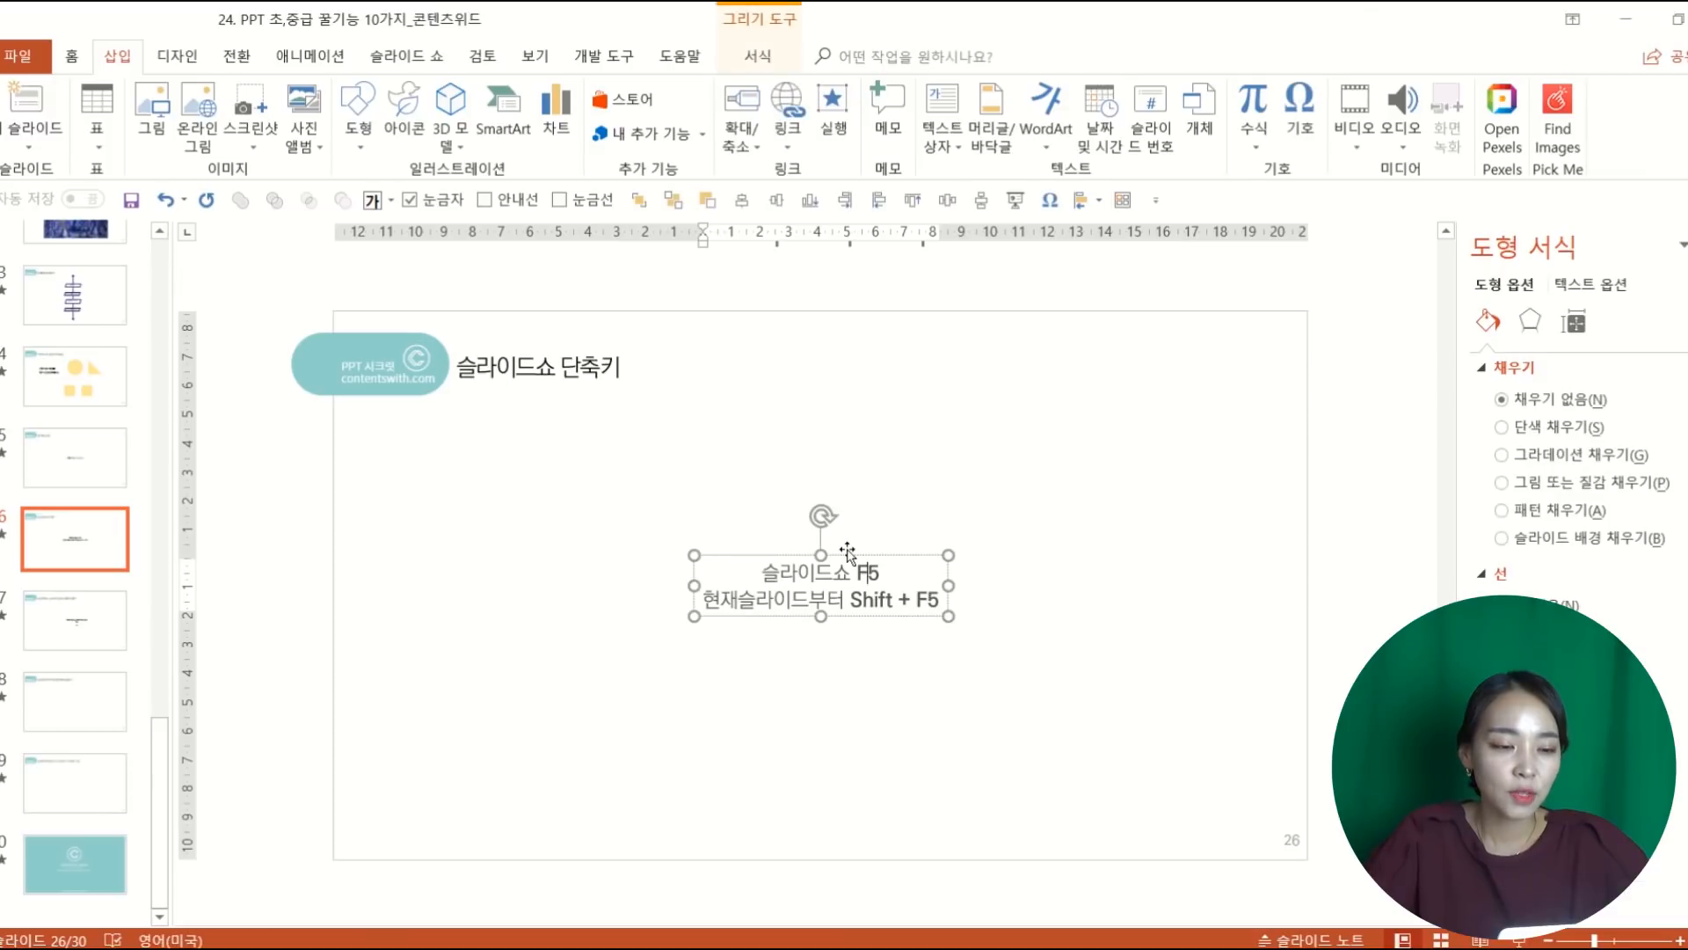
key("ctrl+a")
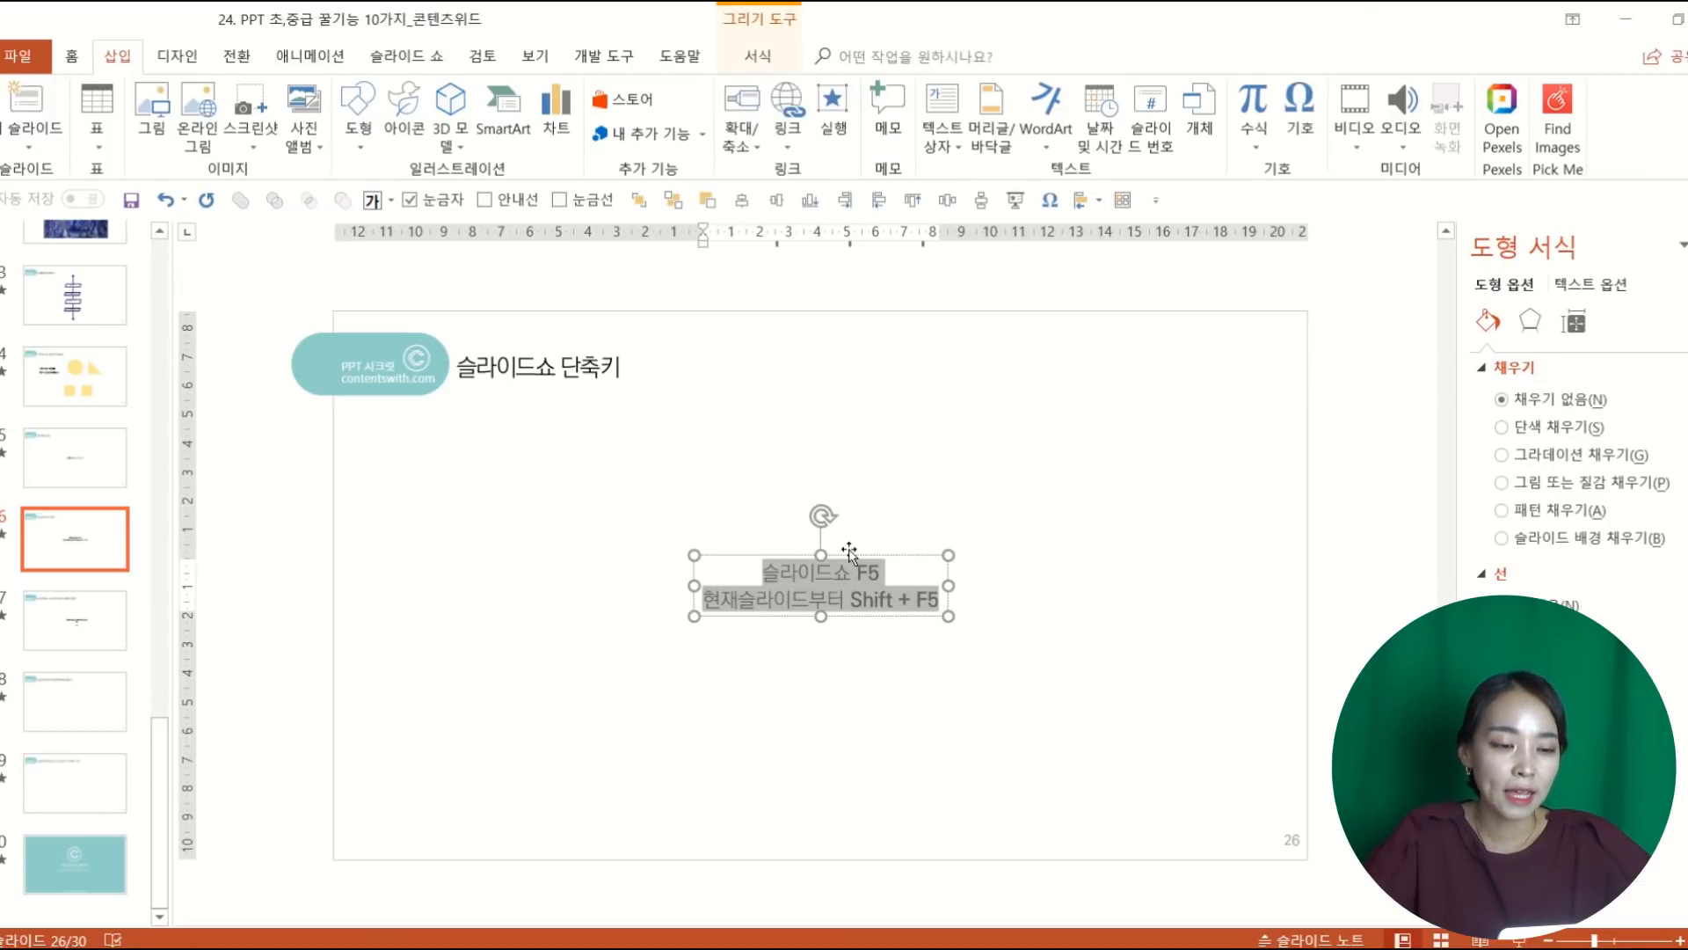
left_click(803, 478)
left_click(871, 554)
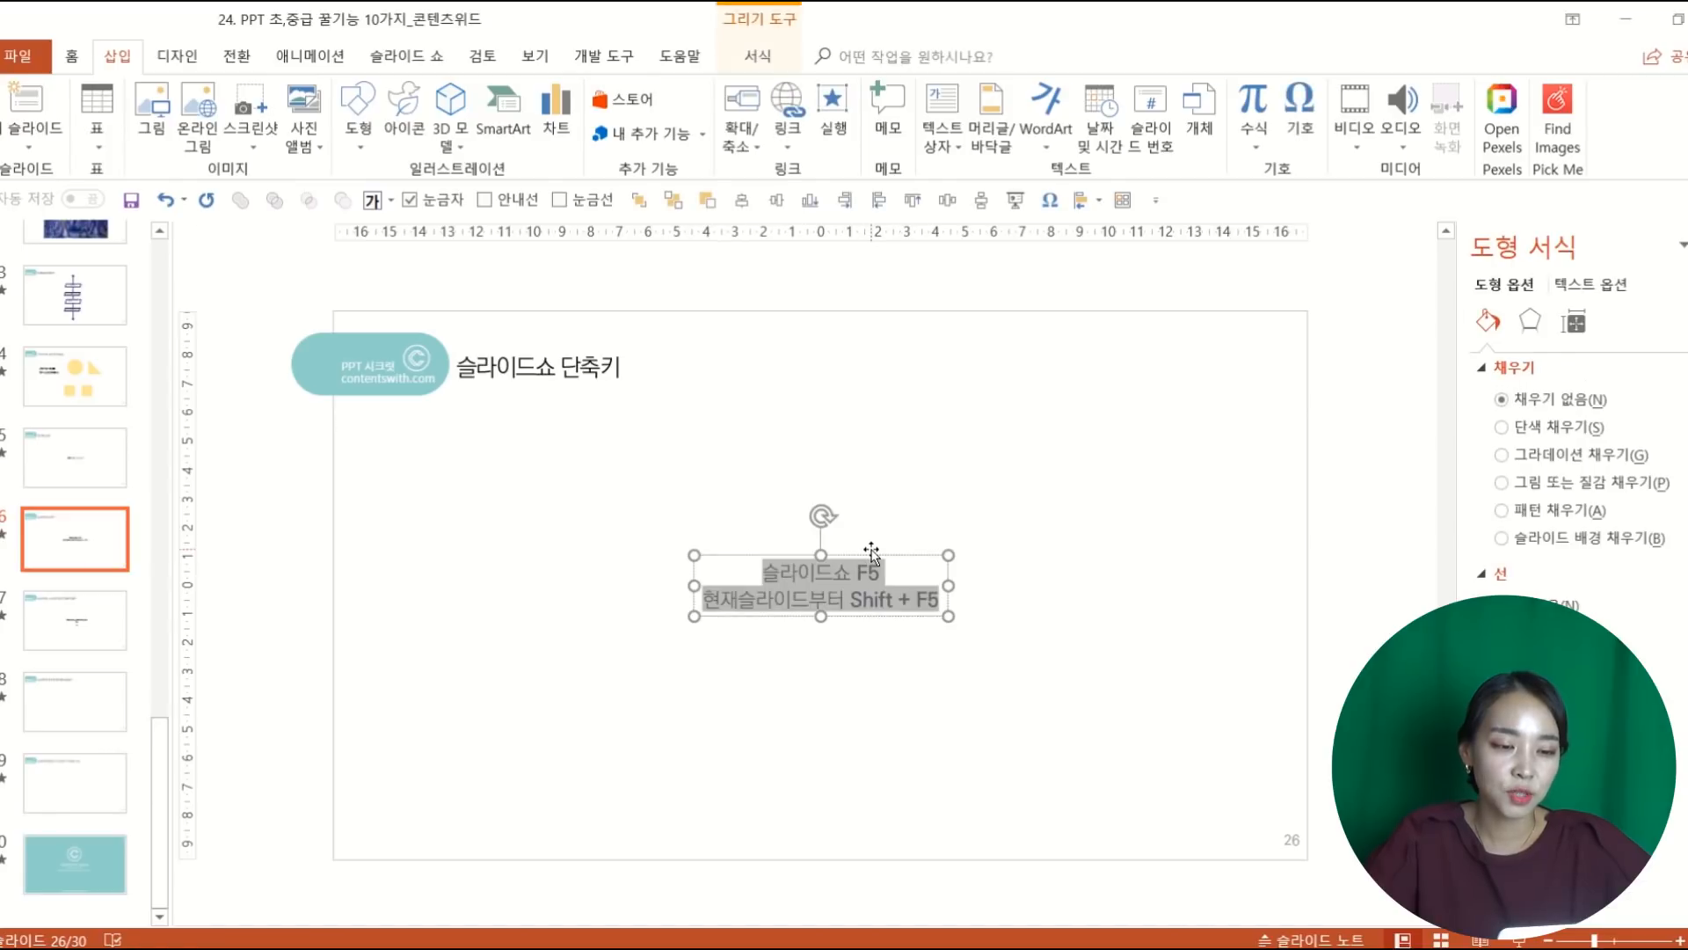
left_click(847, 692)
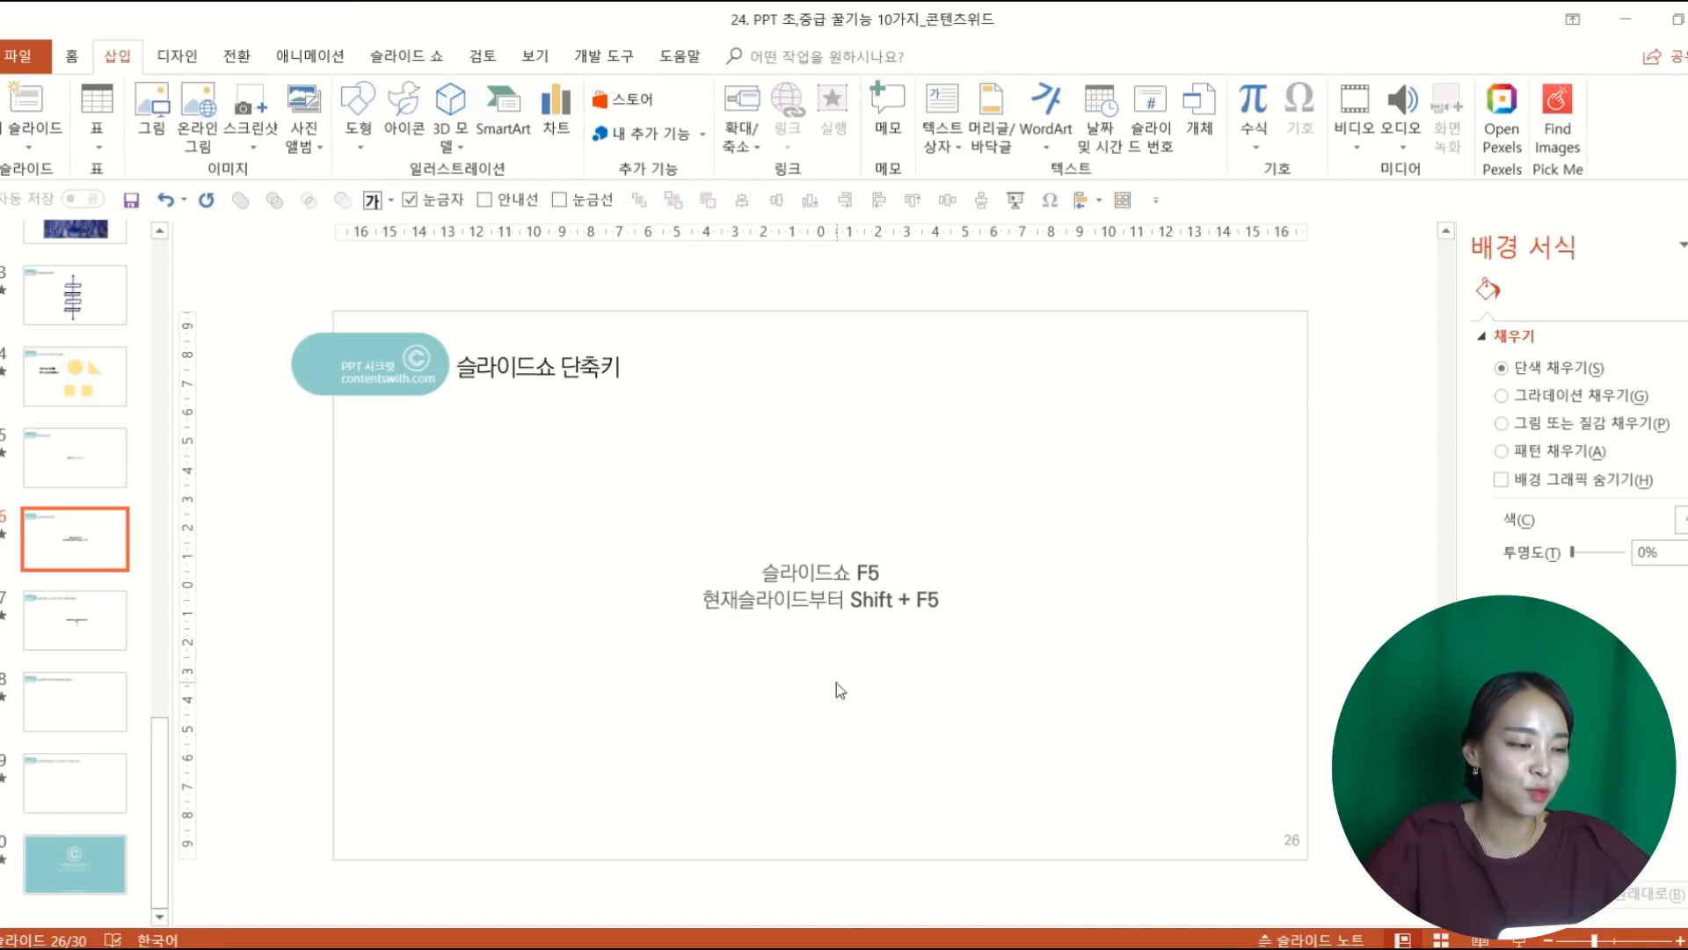
Step: Start the slide show from slide 27, the one about turning the slide white or black
left_click(102, 626)
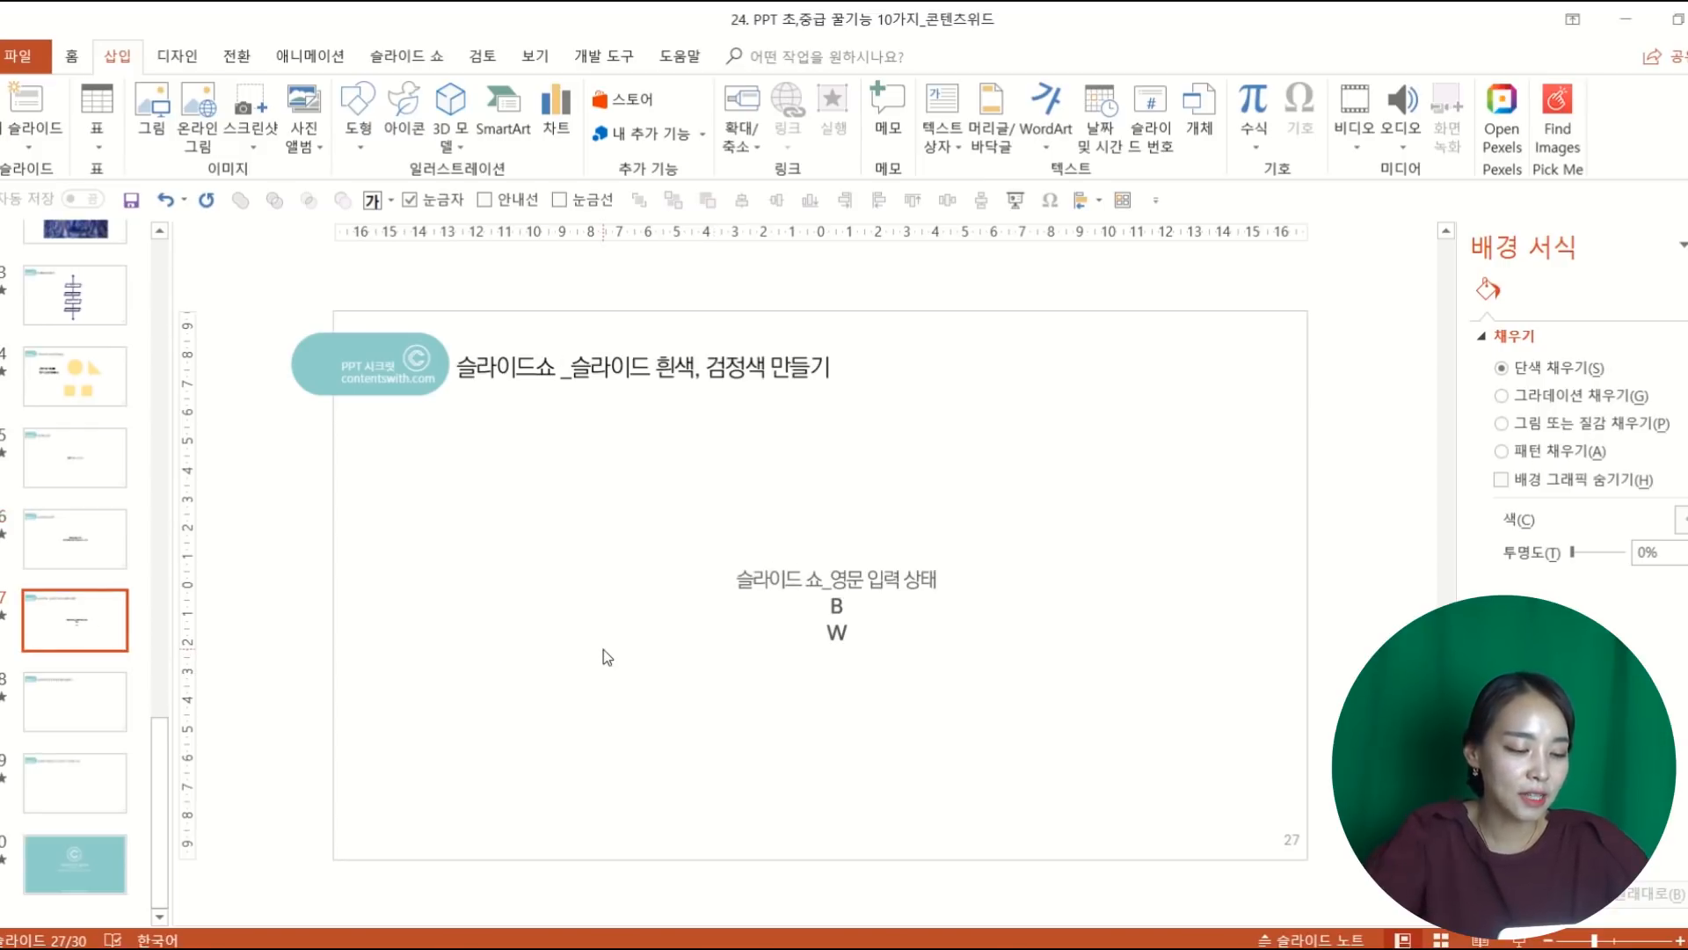
key("shift+F5")
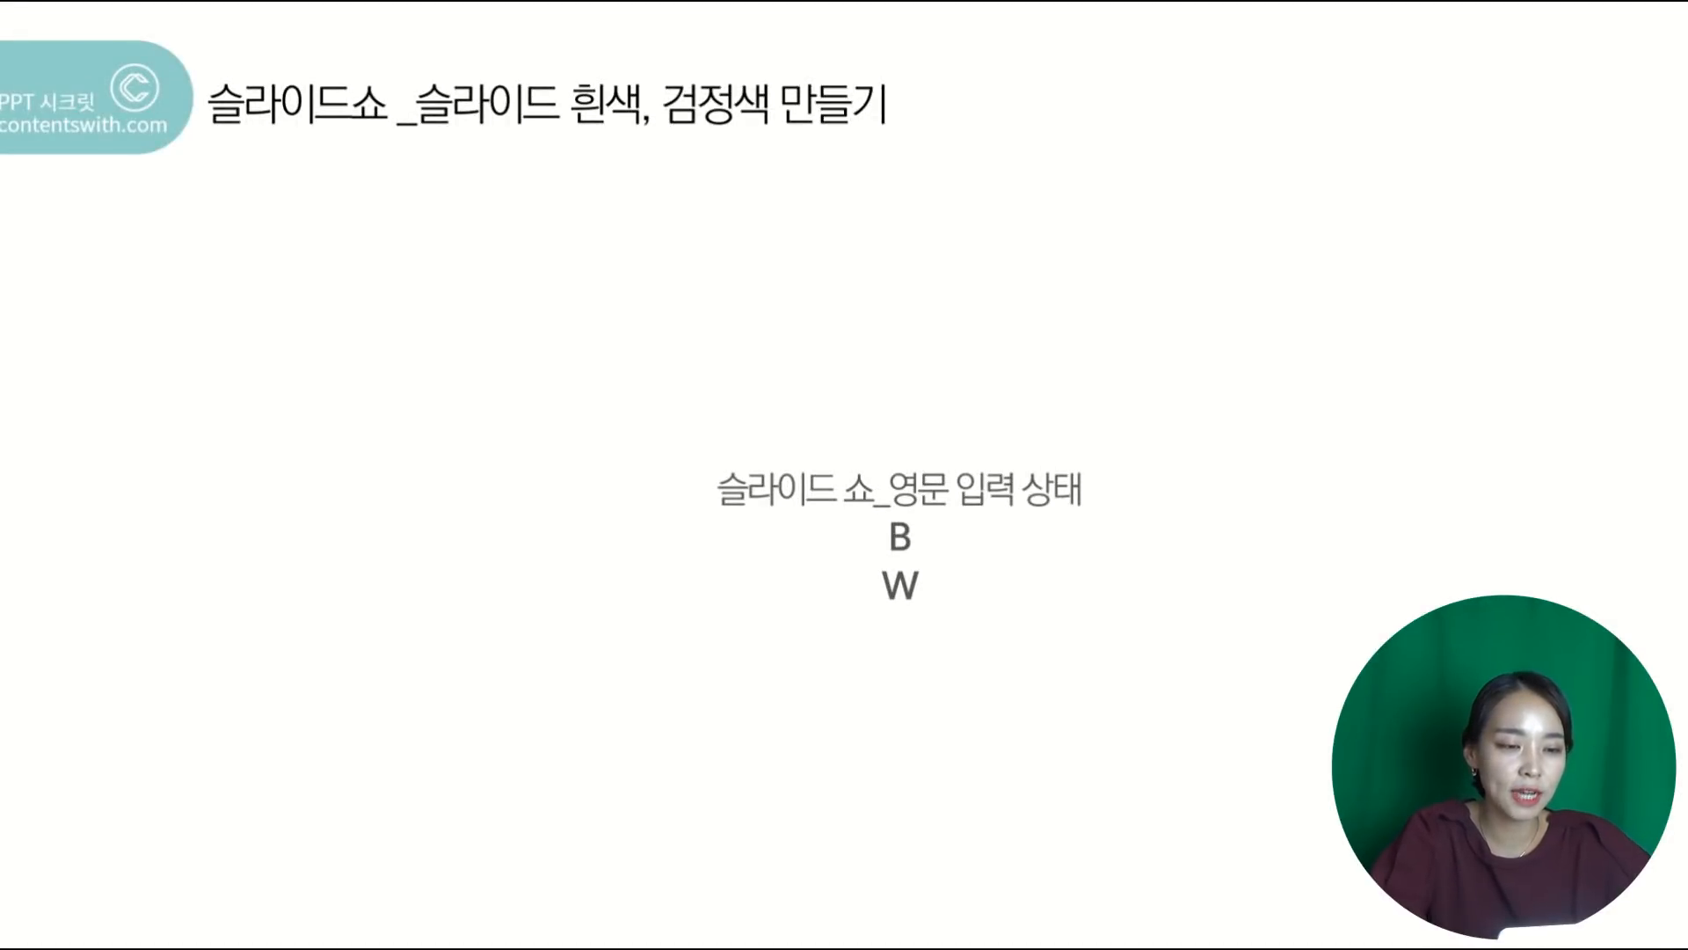